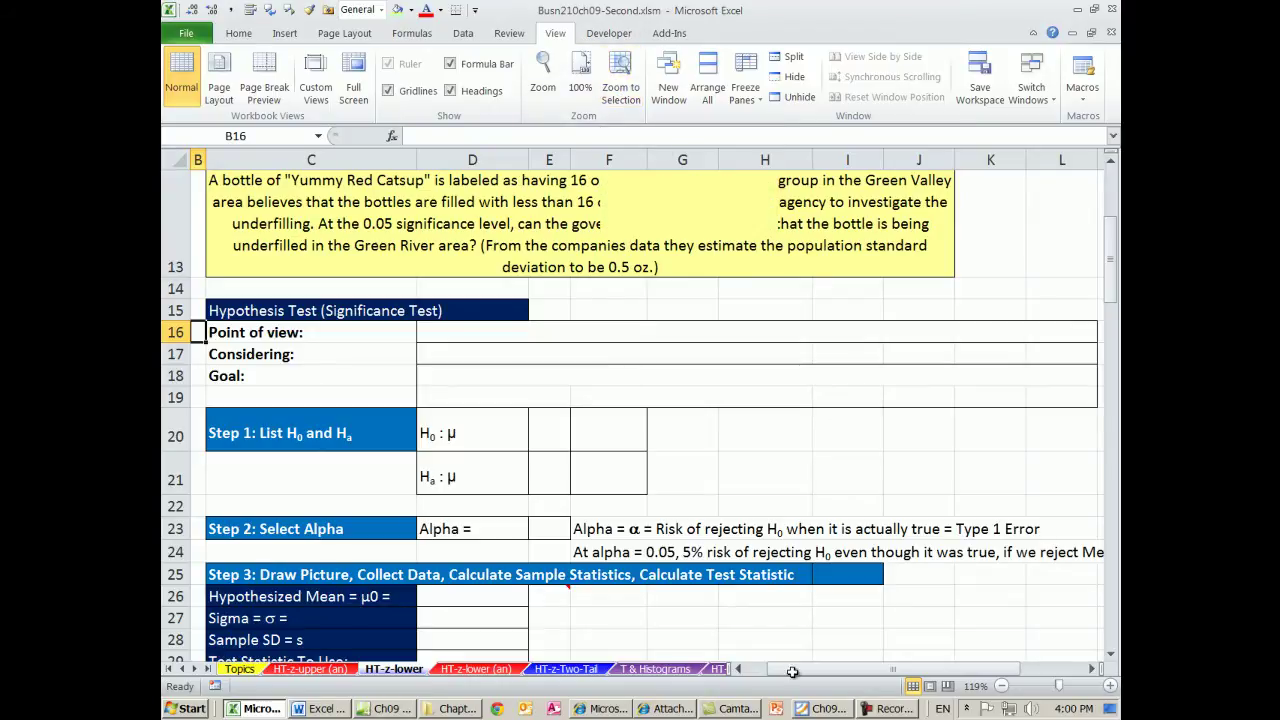
# Switch to Foxit Reader to review the Excel Functions page for z and t distributions, comparing it with the catsup problem in the Excel workbook
pyautogui.click(832, 709)
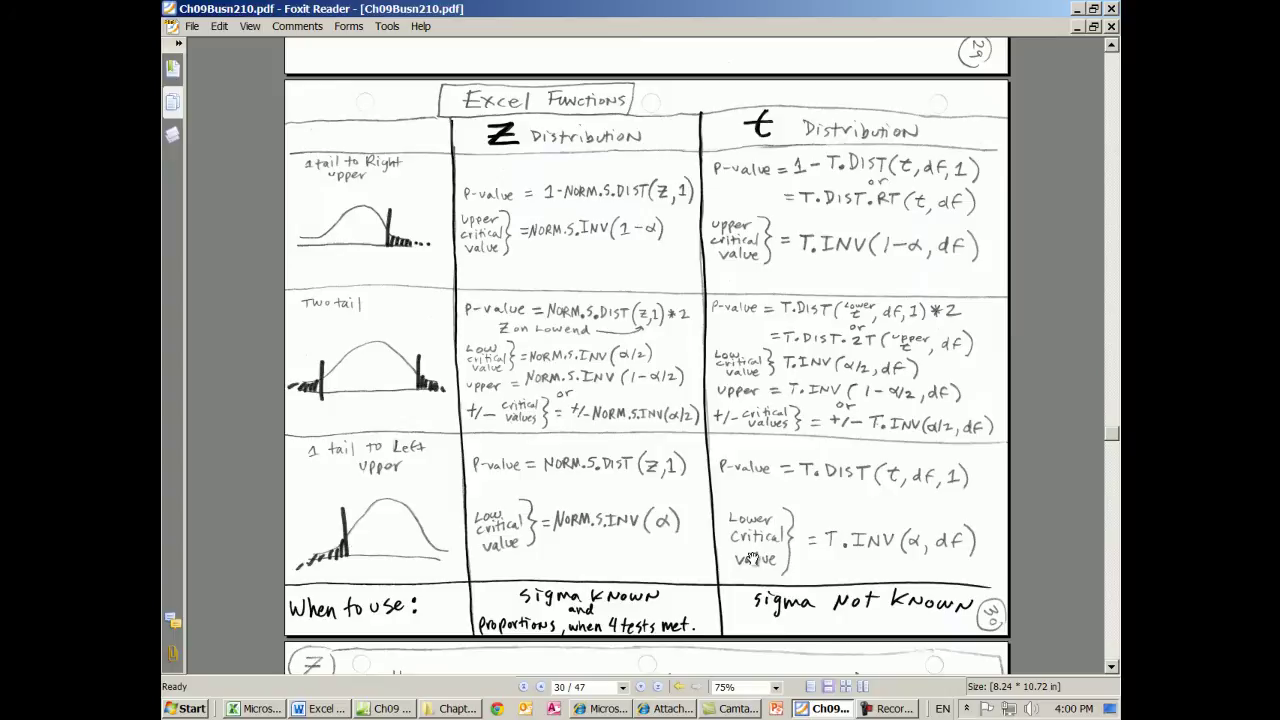
pyautogui.hotkey('alt', 'Tab')
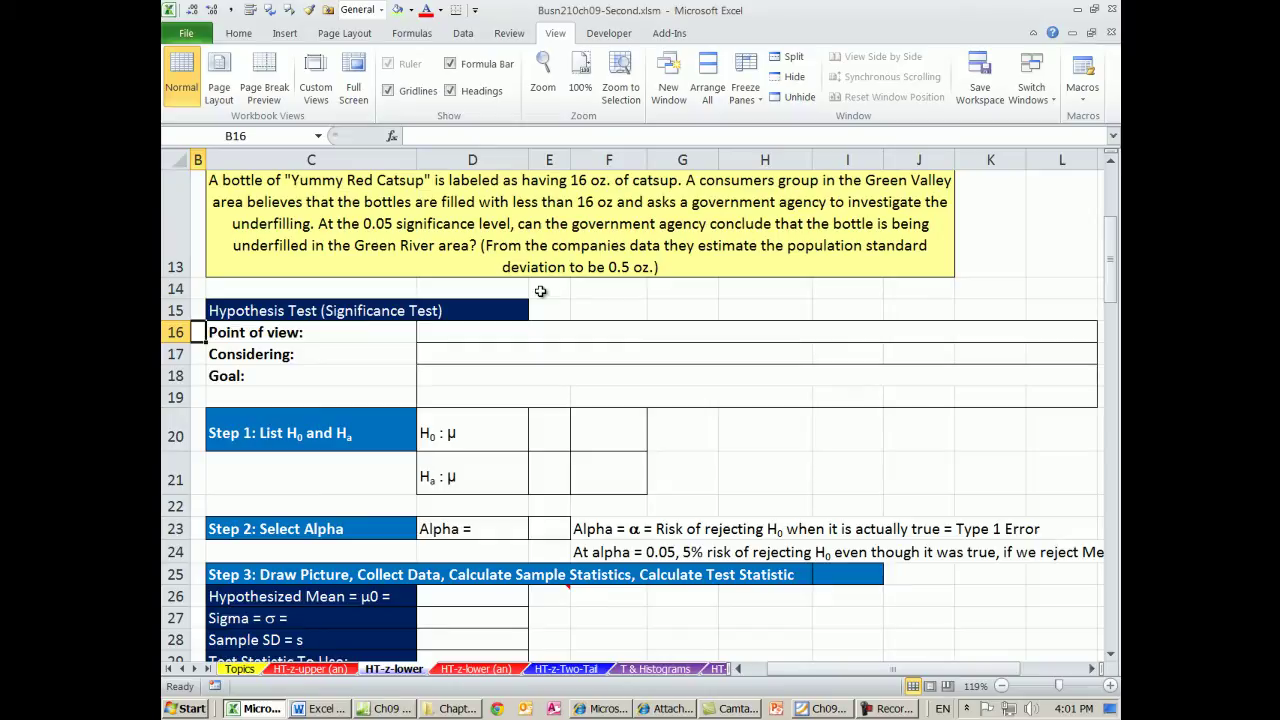
pyautogui.hotkey('alt', 'Tab')
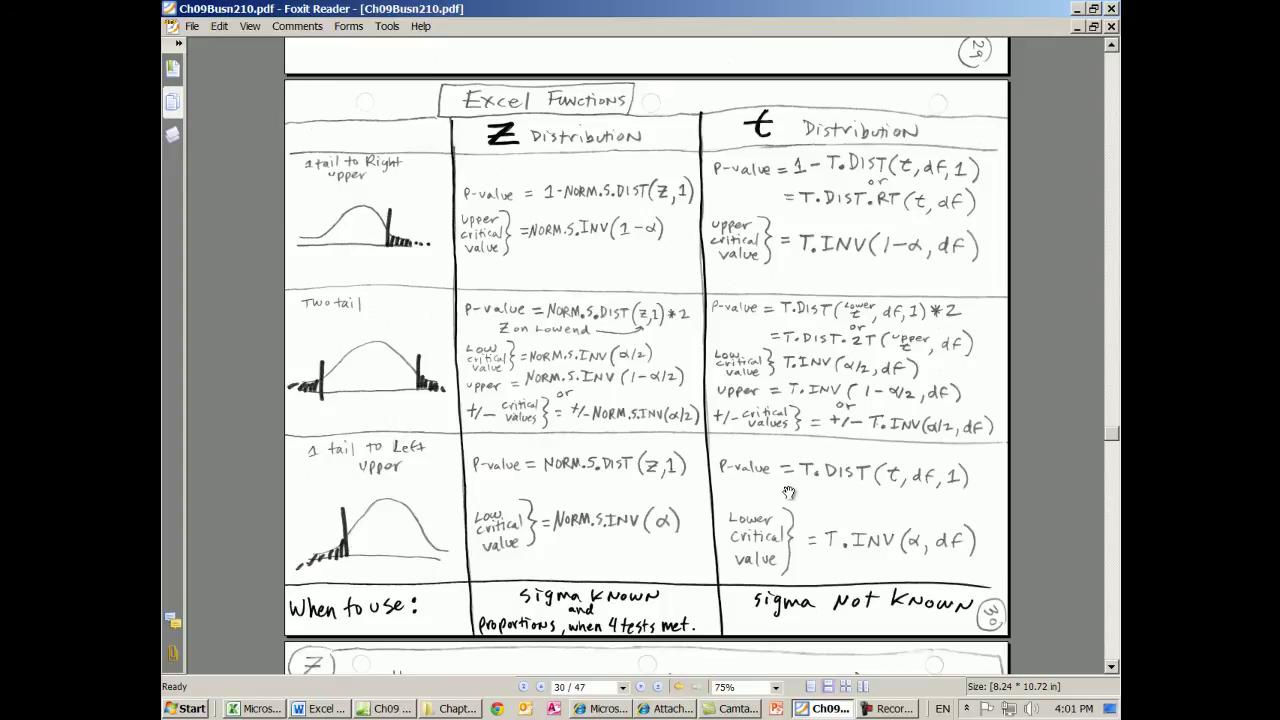
pyautogui.hotkey('alt', 'Tab')
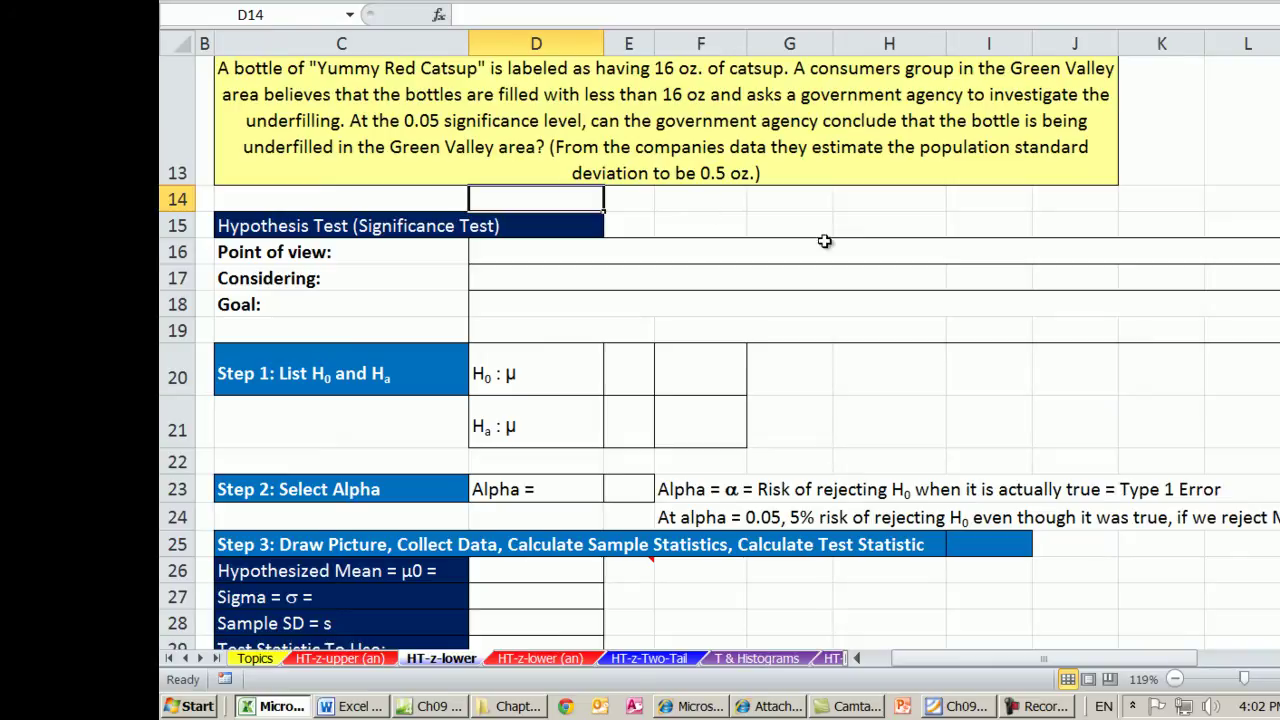
# Enter "." in B16 and B17 to reveal the Point of view and Considering texts of the hypothesis test
pyautogui.click(873, 208)
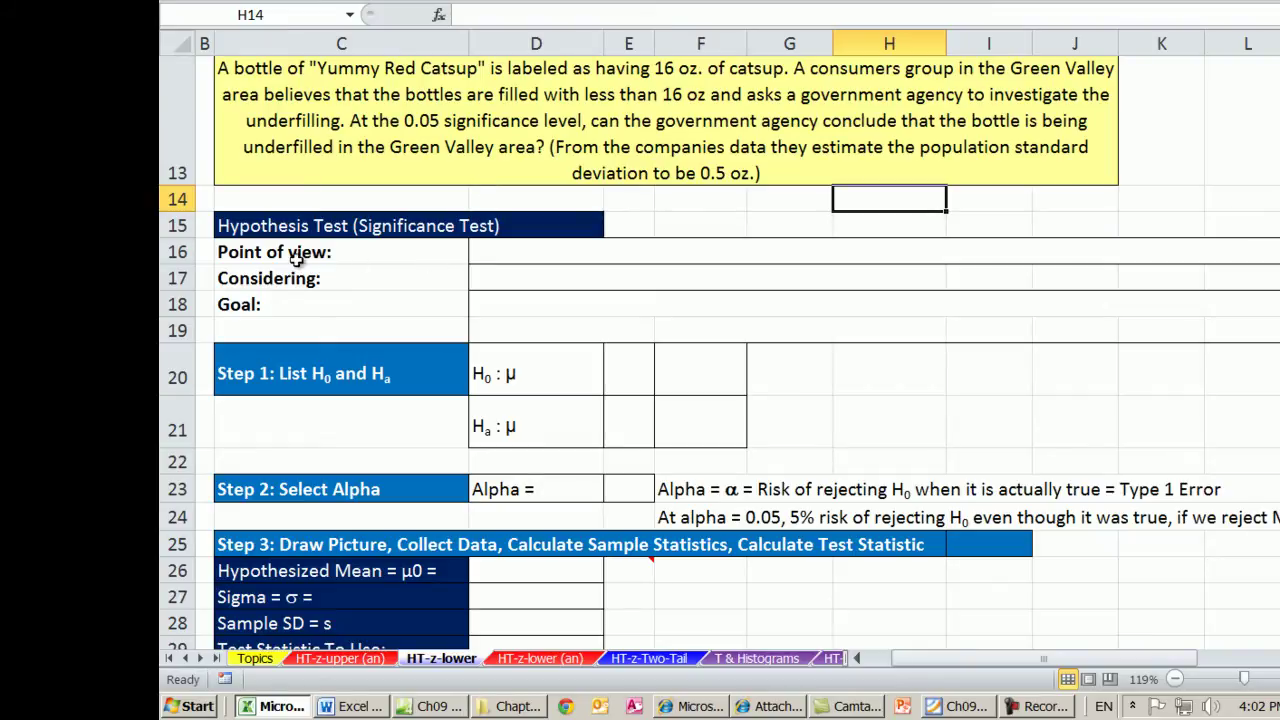
pyautogui.click(210, 252)
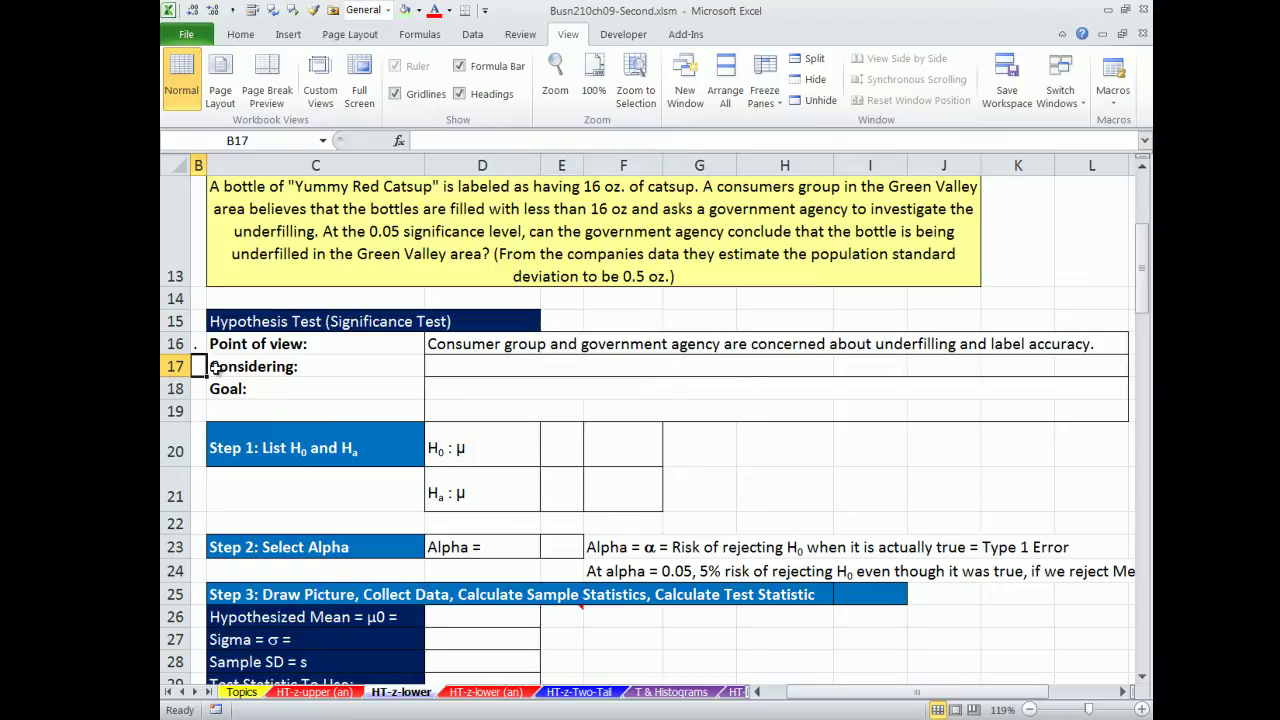
pyautogui.write('.')
pyautogui.press('Return')
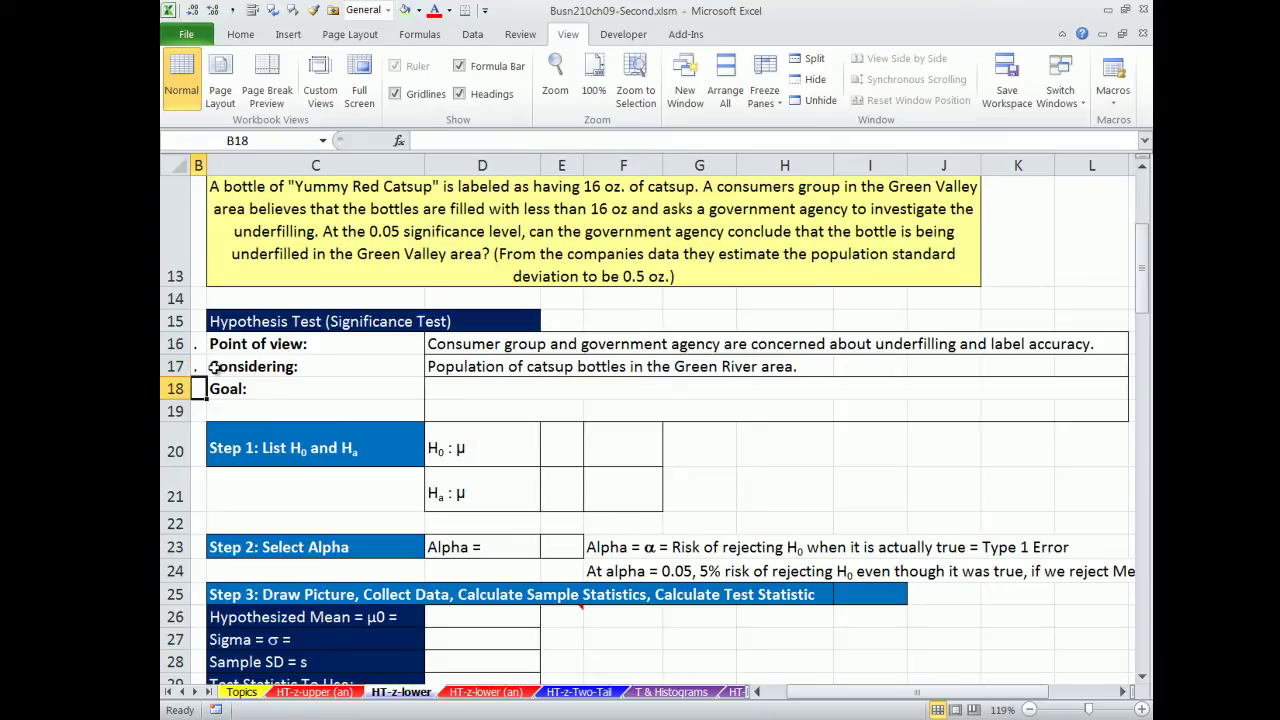
# Correct the Considering text in D17 by replacing "River" with "Valley"
pyautogui.doubleClick(460, 367)
pyautogui.doubleClick(738, 367)
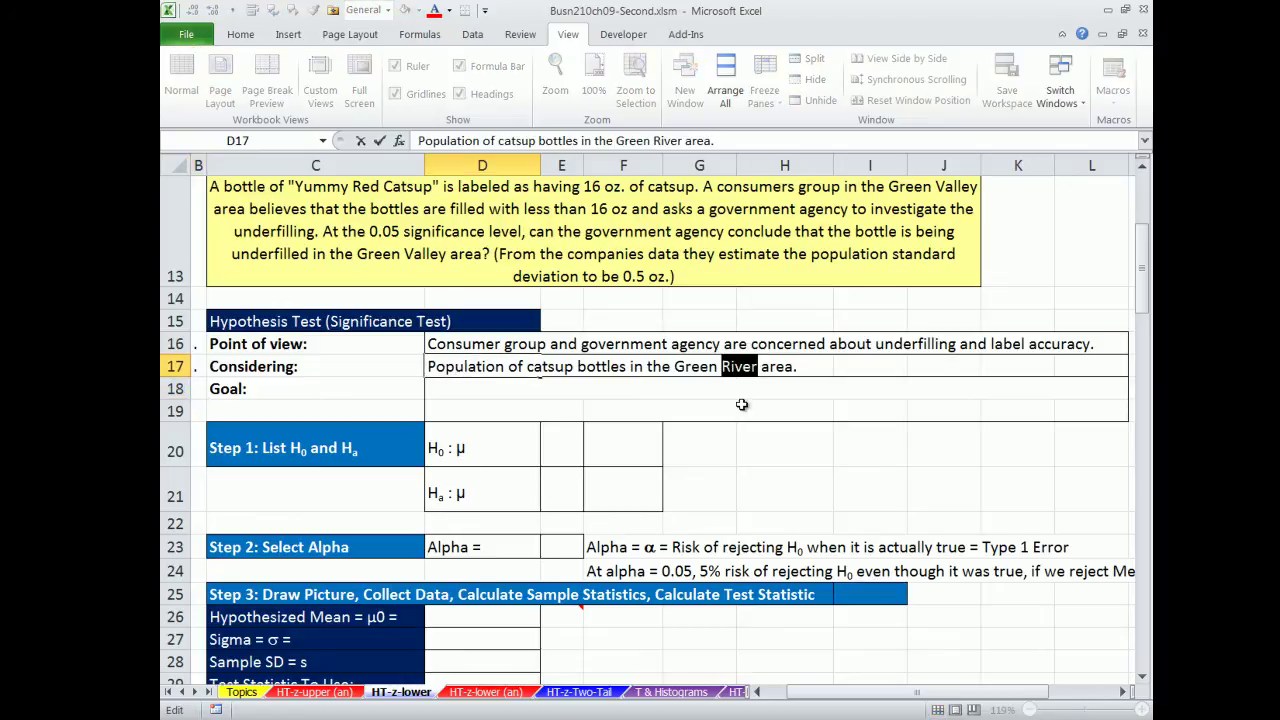
pyautogui.write('Valley')
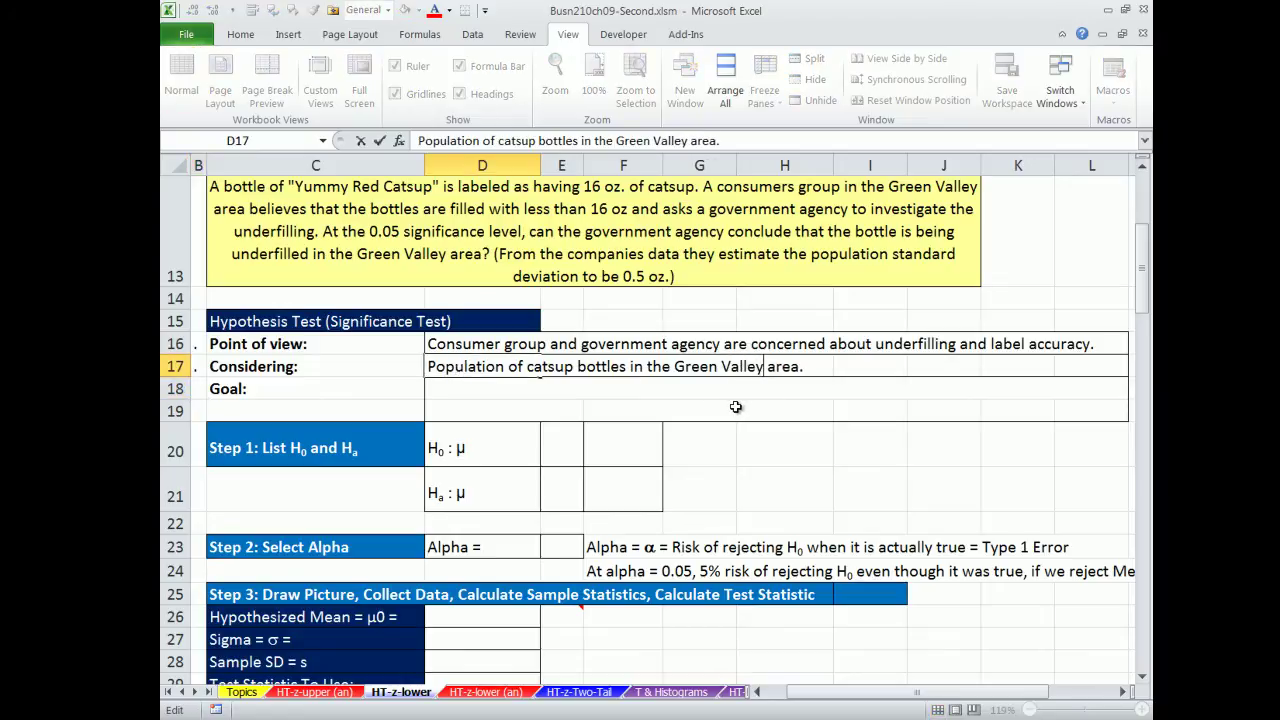
pyautogui.press('Return')
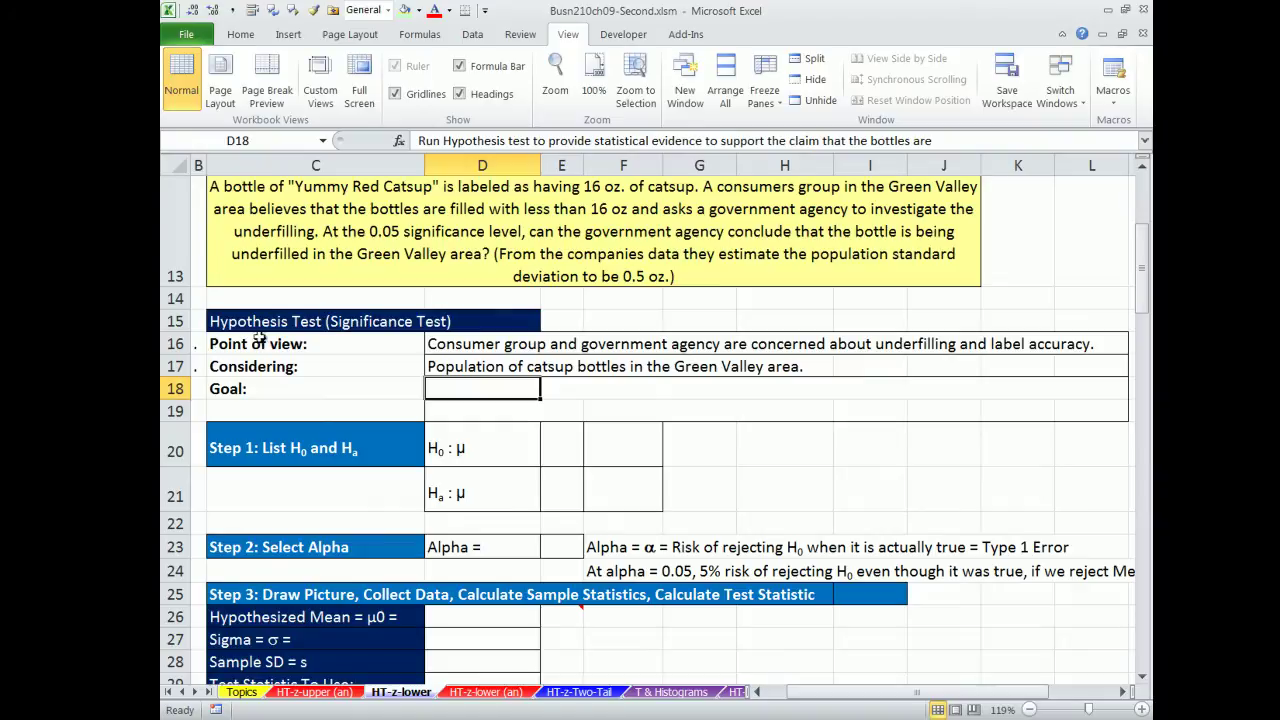
# Enter "." in B18 to reveal the Goal text of the hypothesis test
pyautogui.click(203, 384)
pyautogui.write('.')
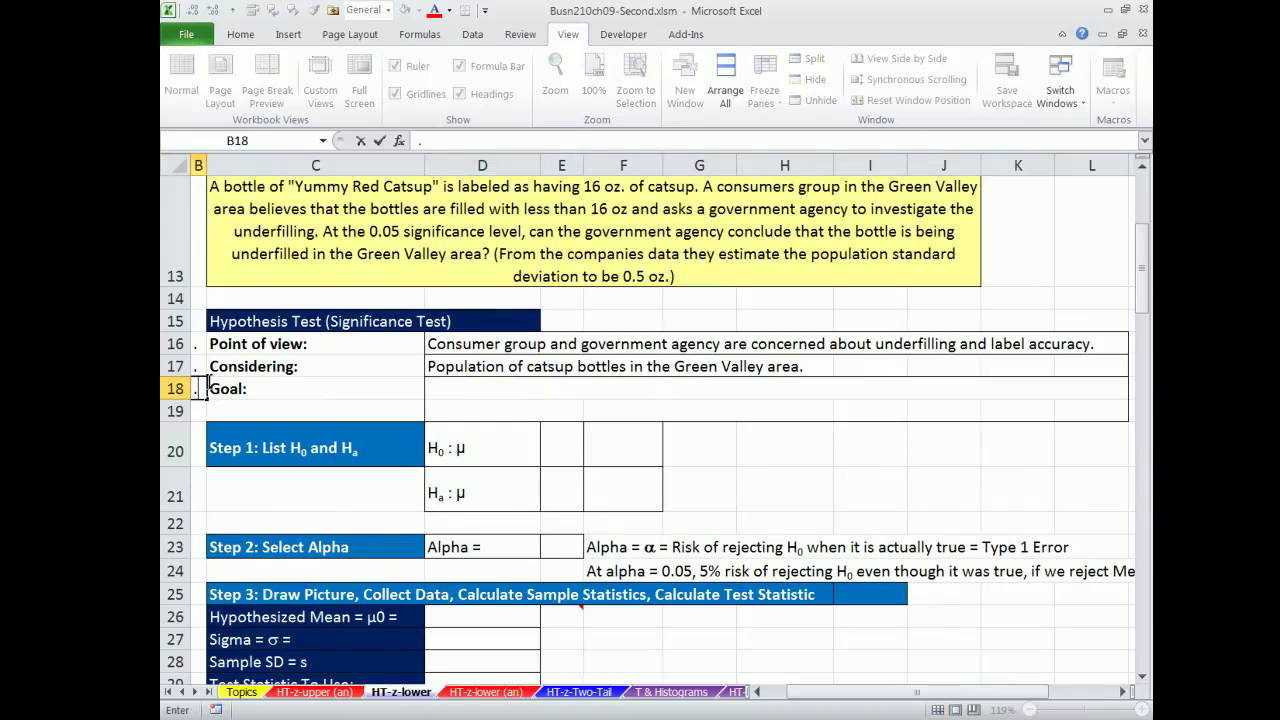
pyautogui.press('Return')
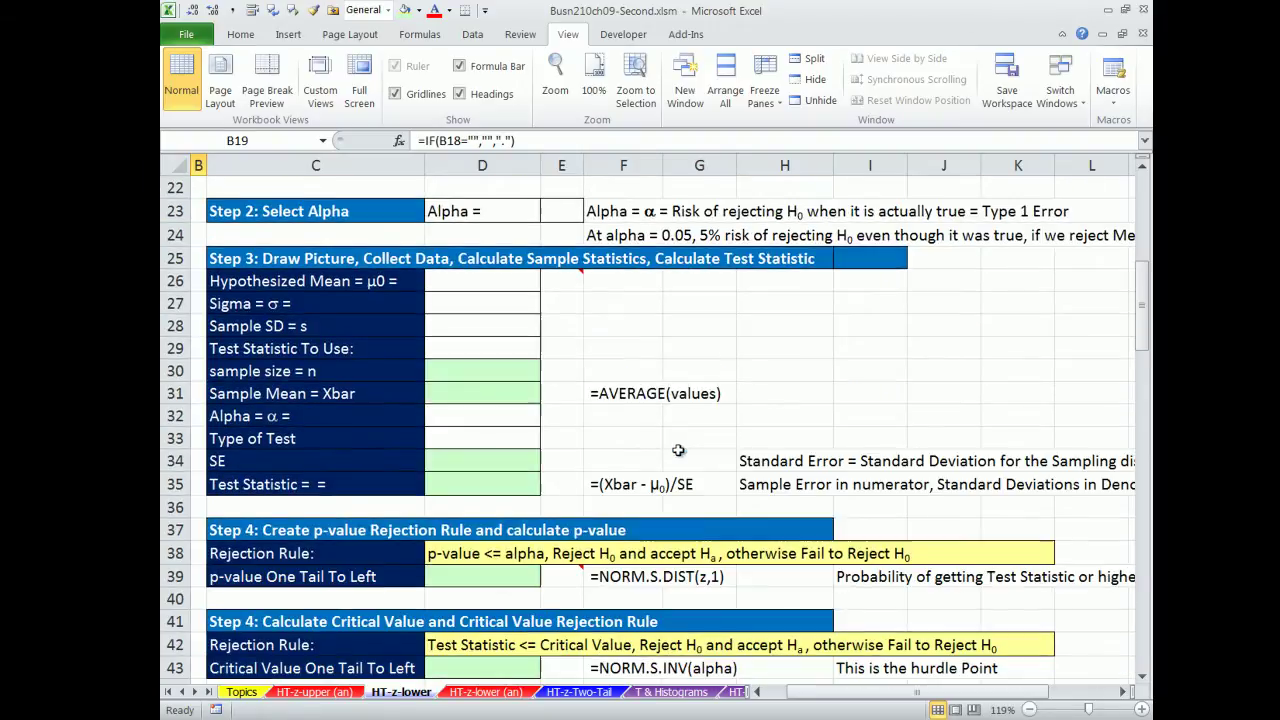
# Check the picture note at the Step 3 heading and enter 16 as the hypothesized mean in D26
pyautogui.scroll(-3, 680, 444)
pyautogui.moveTo(567, 287)
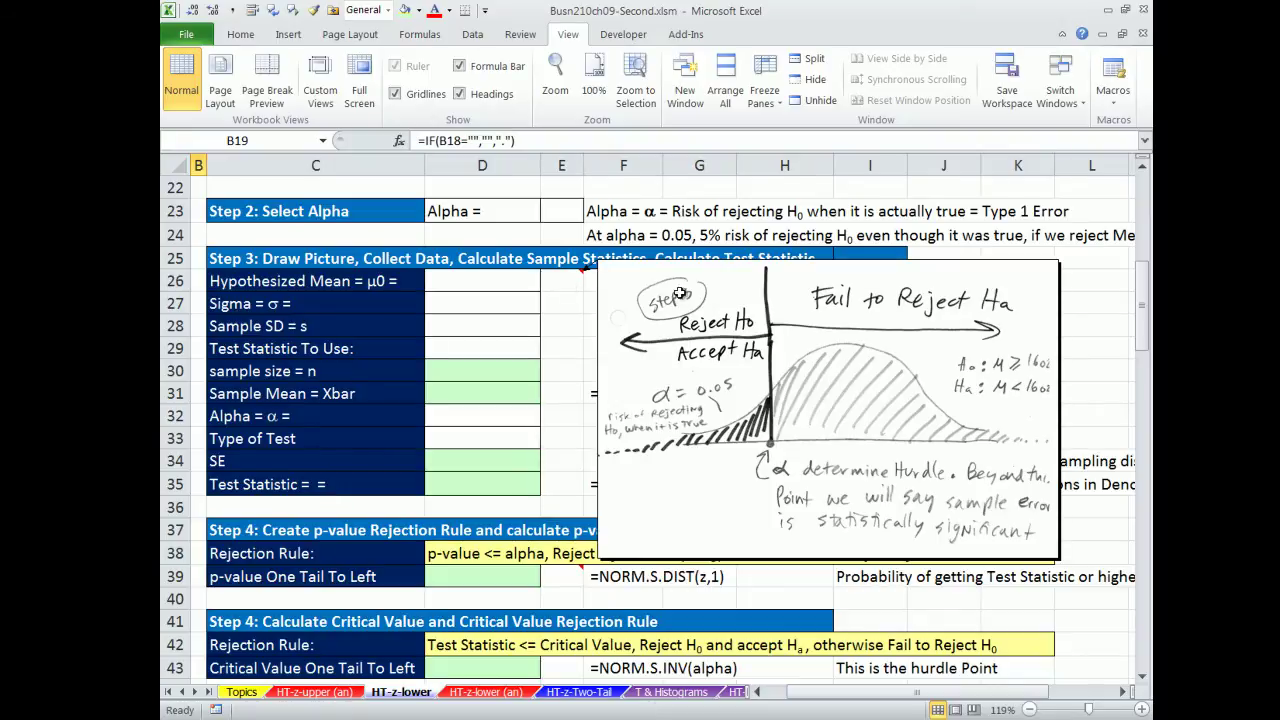
pyautogui.scroll(4, 617, 510)
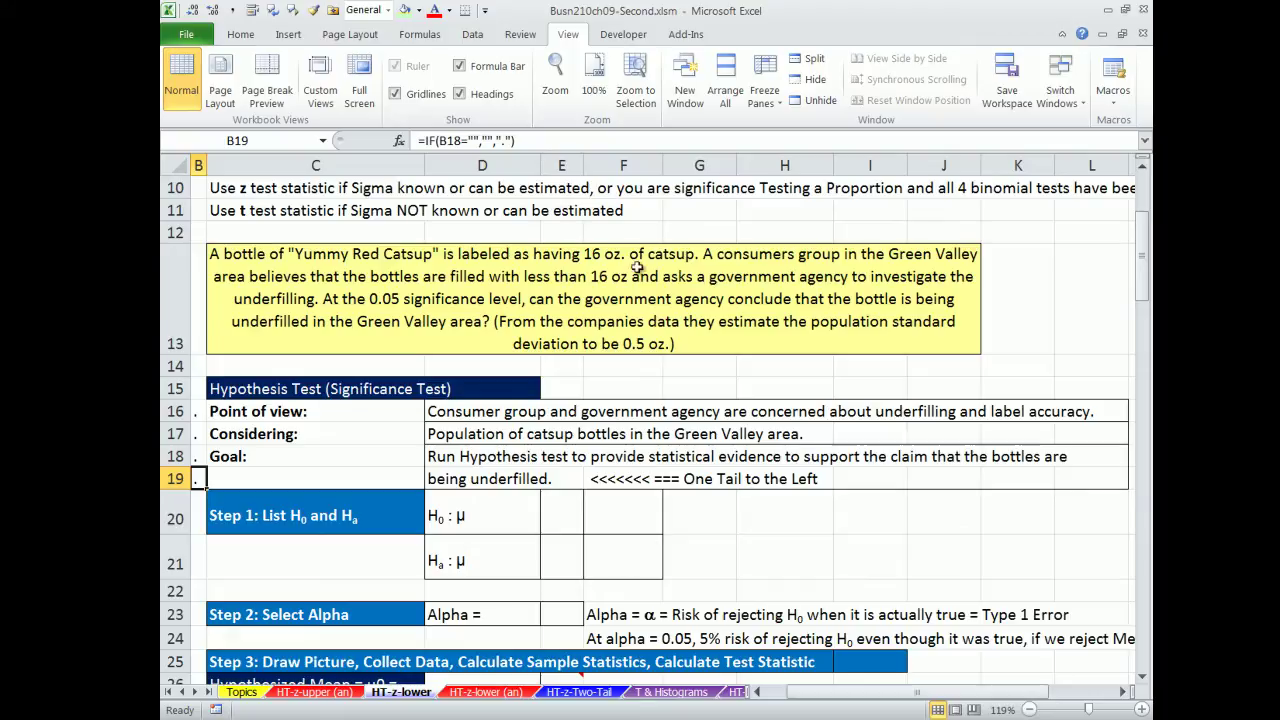
pyautogui.scroll(-2, 643, 544)
pyautogui.click(502, 463)
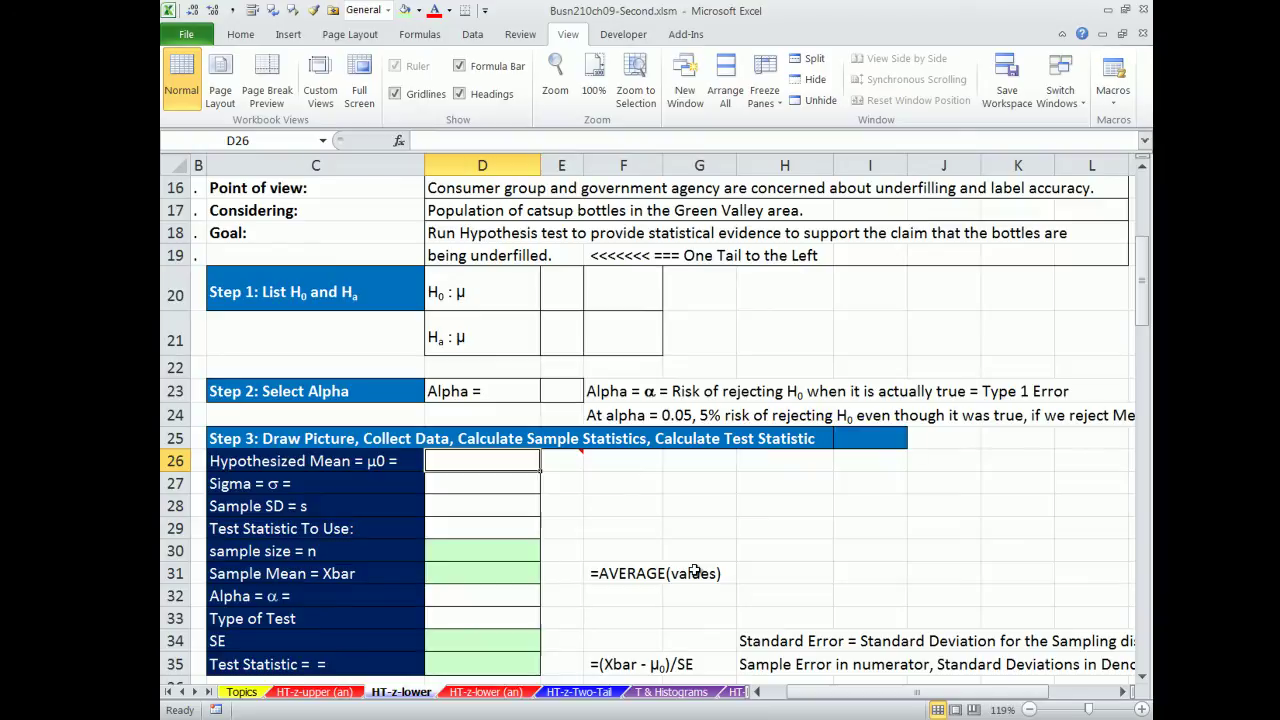
pyautogui.write('16')
pyautogui.press('Tab')
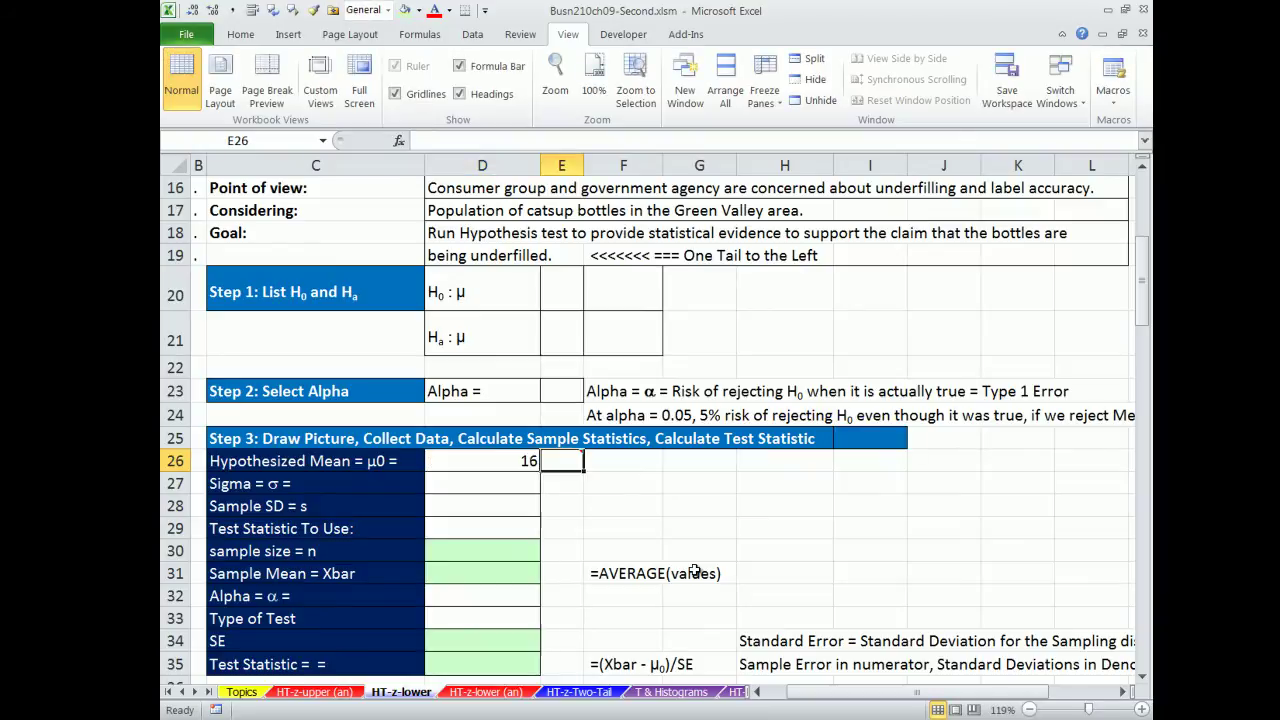
# Fill the null and alternative hypothesis values in F20:F21 with the absolute reference =$D$26
pyautogui.click(628, 296)
pyautogui.moveTo(627, 319); pyautogui.dragTo(630, 330)
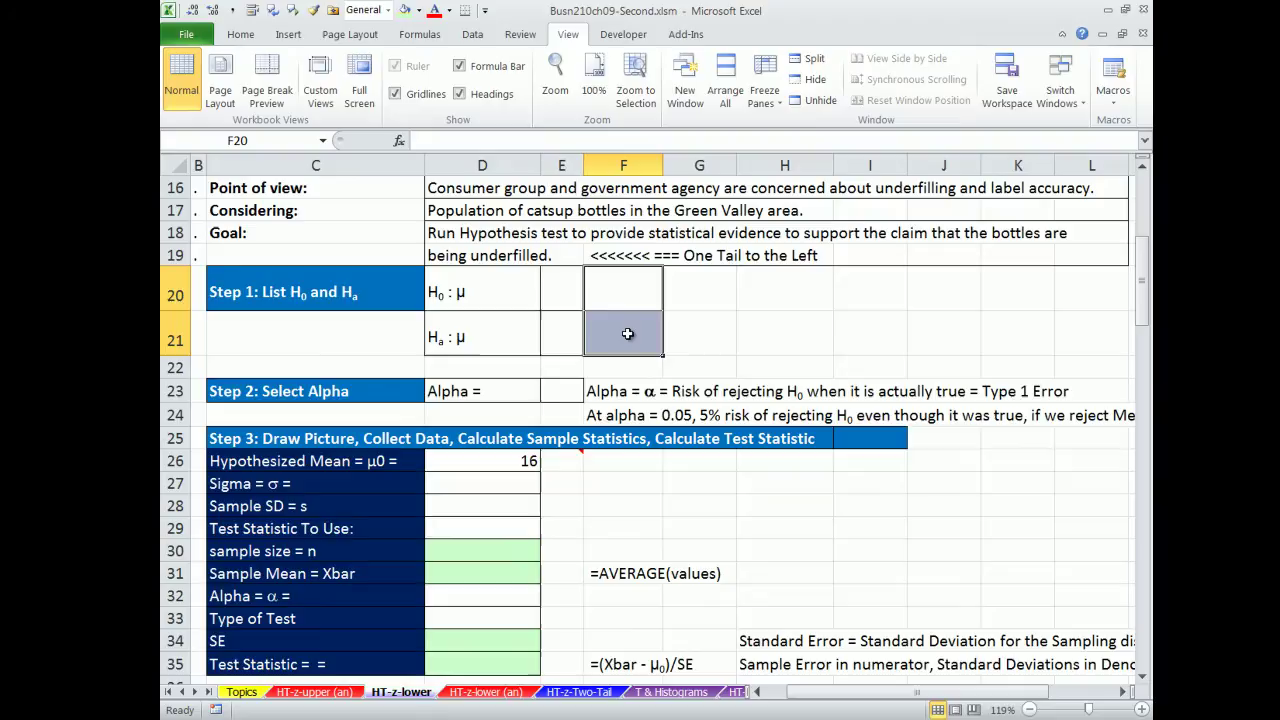
pyautogui.write('=')
pyautogui.click(525, 465)
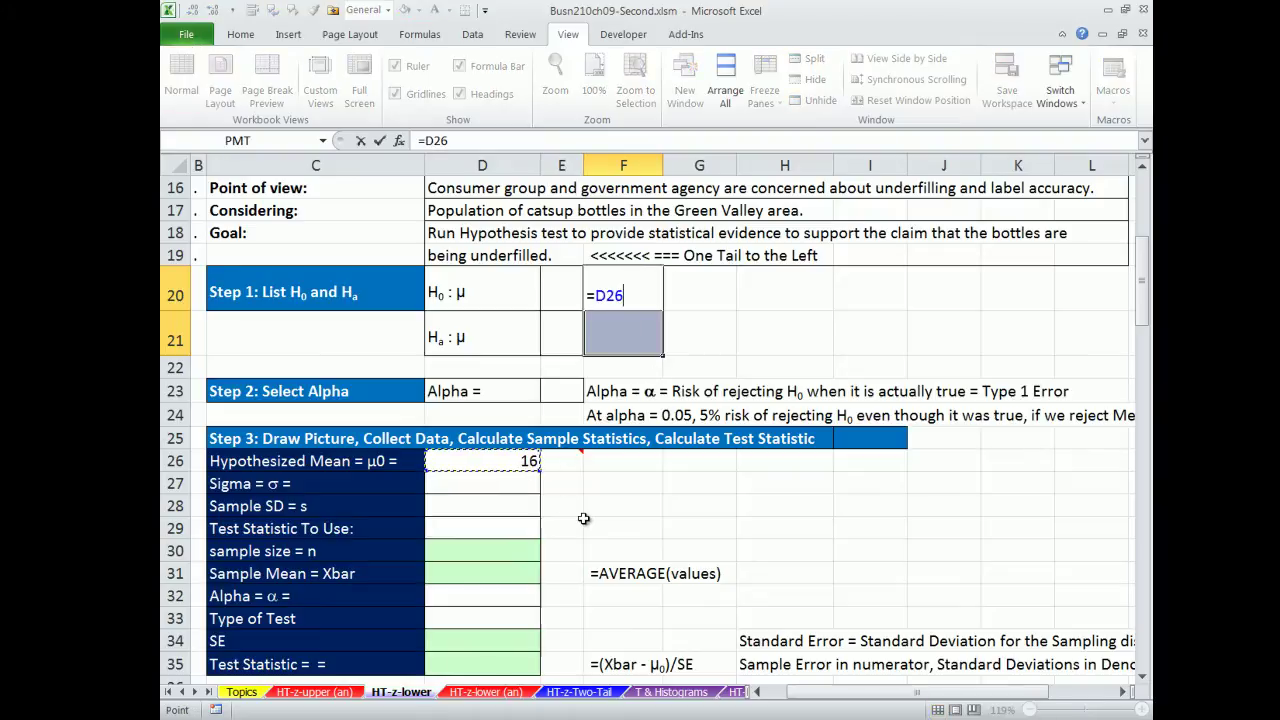
pyautogui.press('F4')
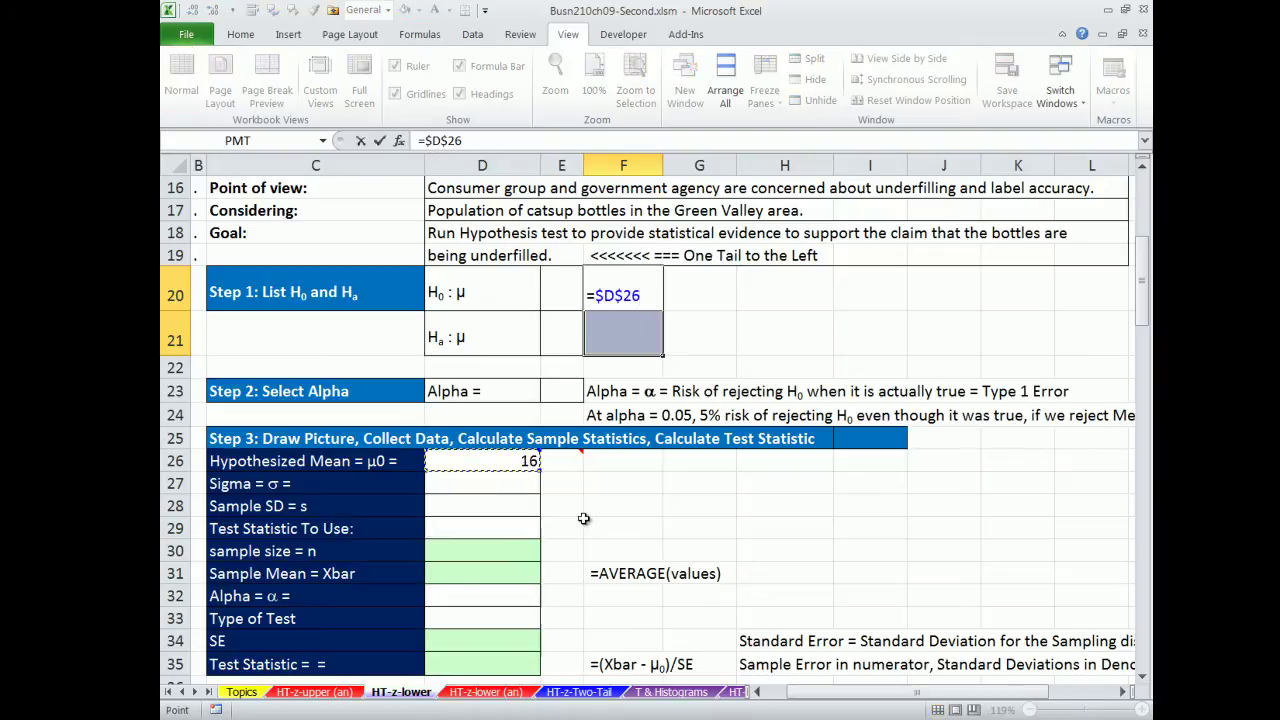
pyautogui.hotkey('ctrl', 'Return')
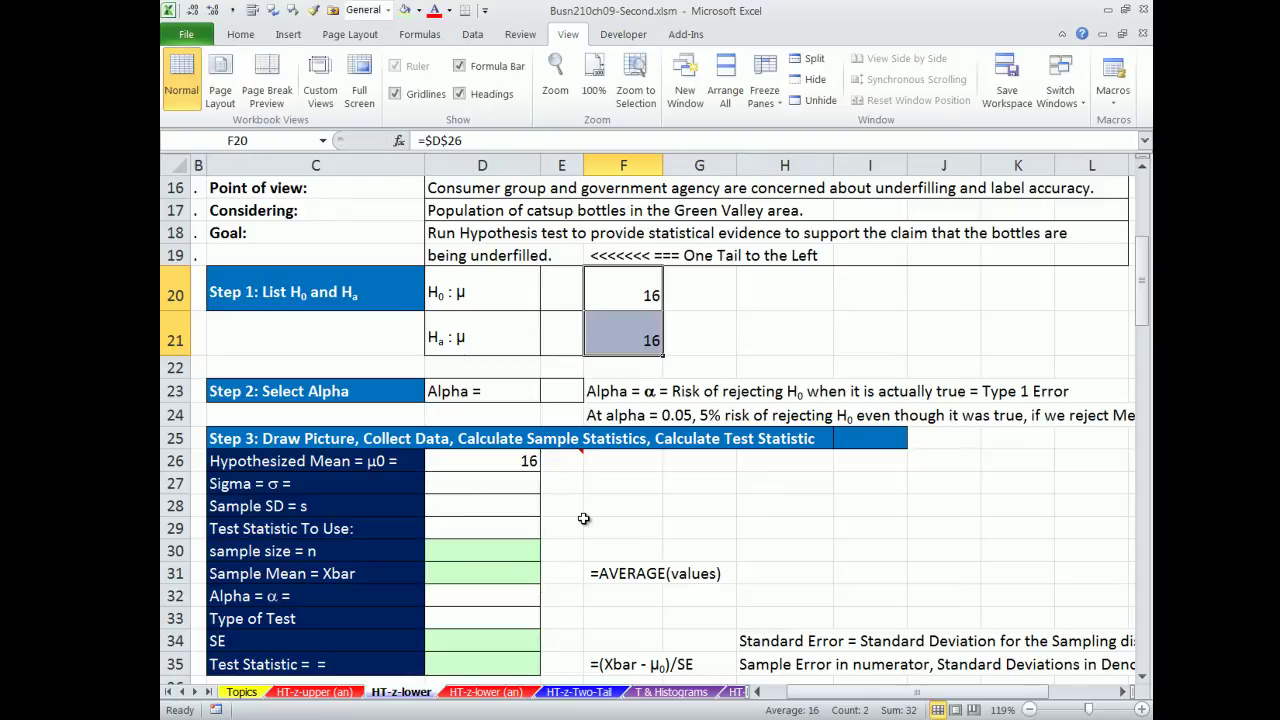
# Add the unit "oz." beside both hypothesis values in G20:G21
pyautogui.moveTo(702, 297); pyautogui.dragTo(704, 321)
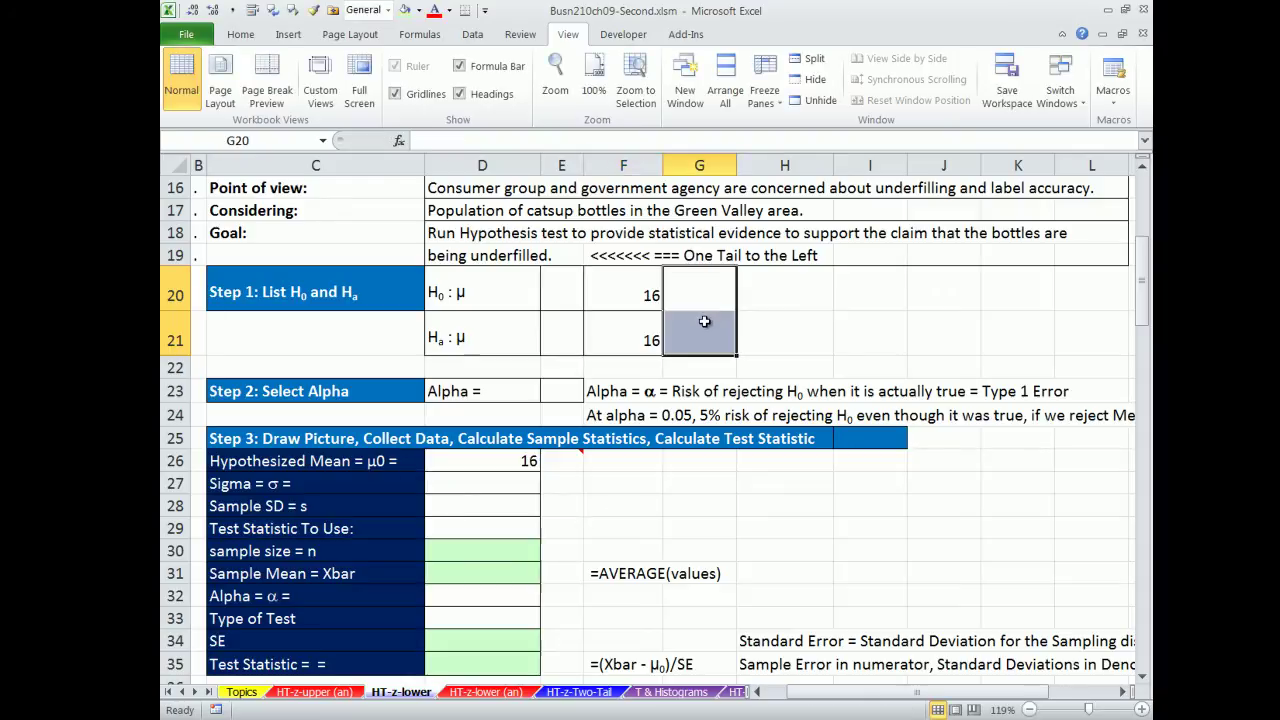
pyautogui.write('oz.')
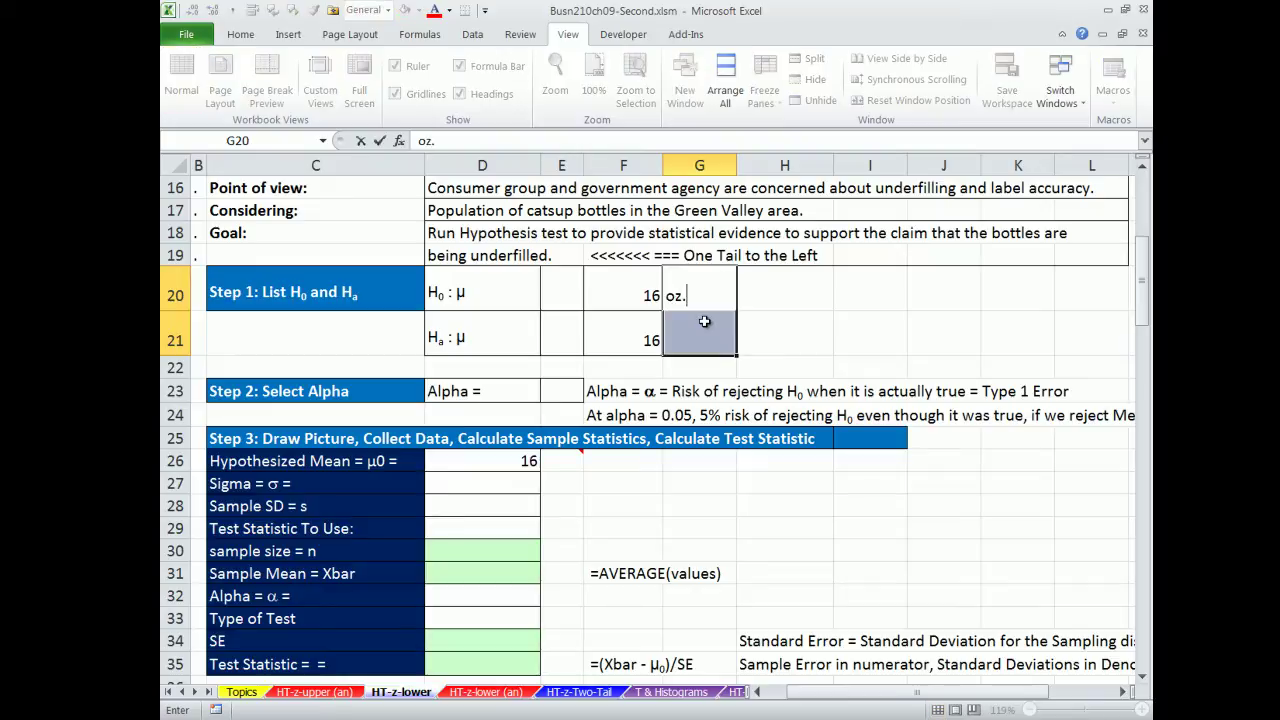
pyautogui.hotkey('ctrl', 'Return')
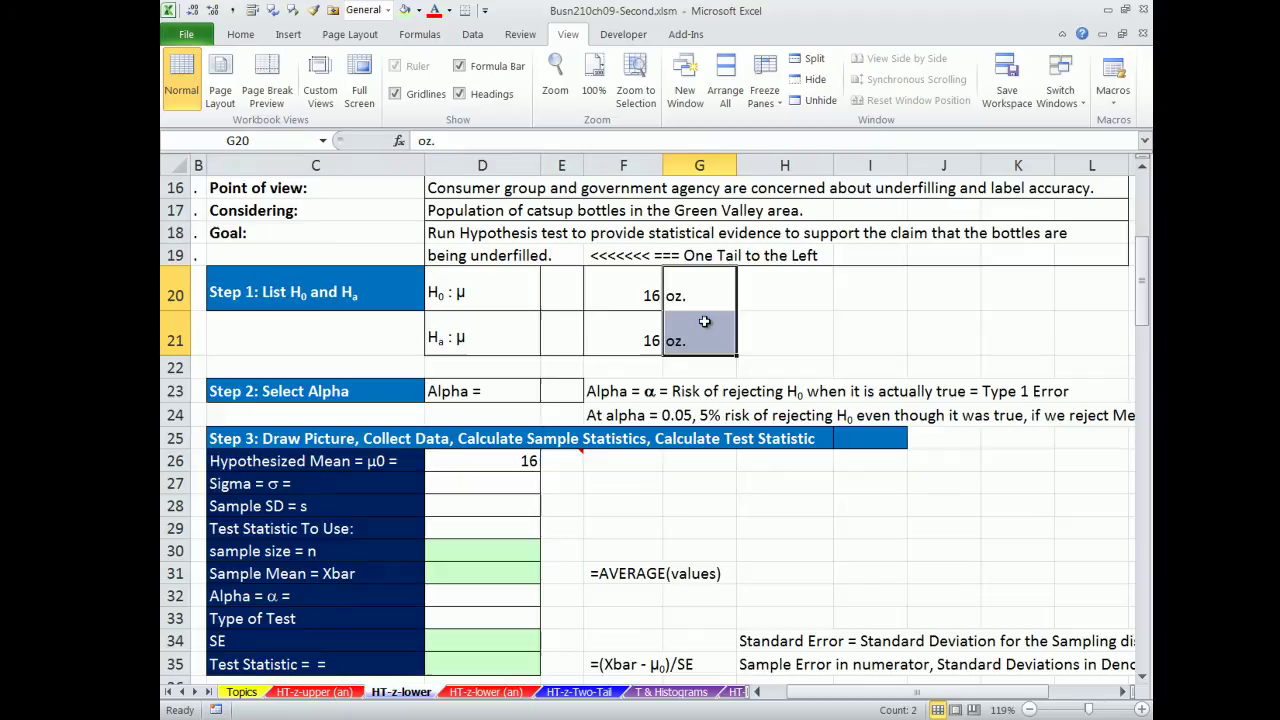
# Enter the comparison operators for the hypotheses: "<" for Ha in E21 and ">=" for H0 in E20
pyautogui.click(1141, 172)
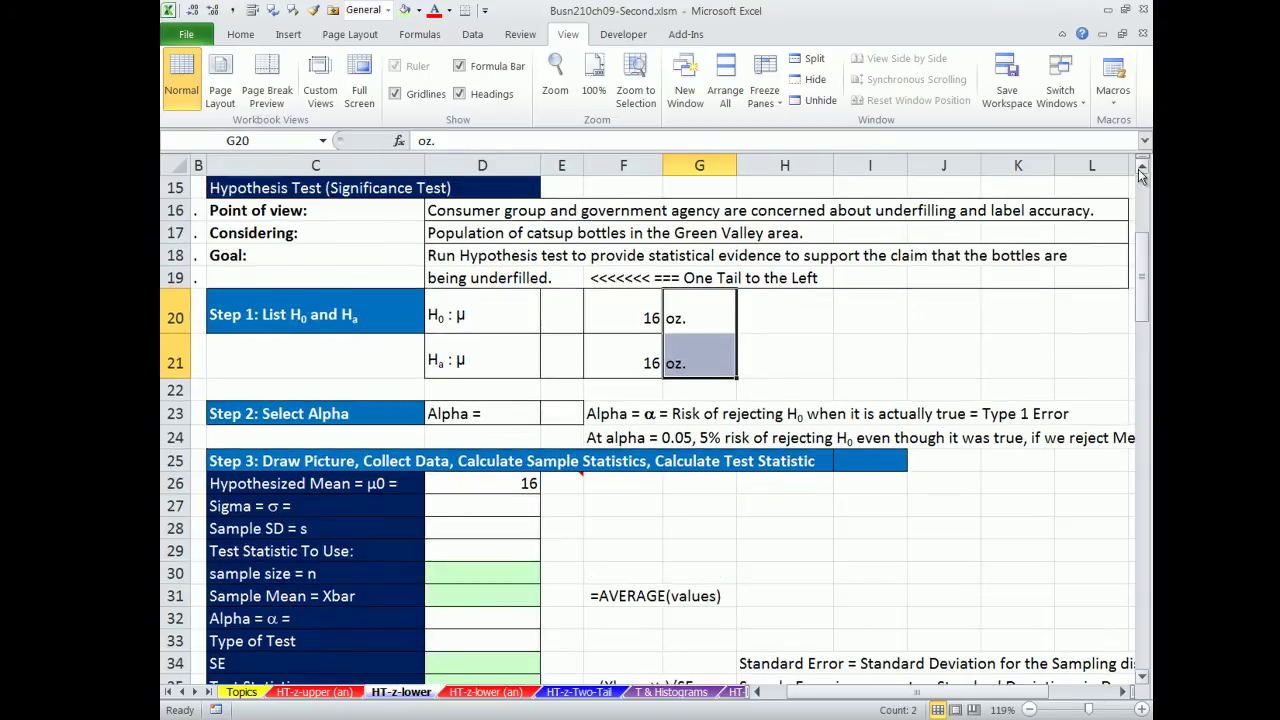
pyautogui.click(1141, 172)
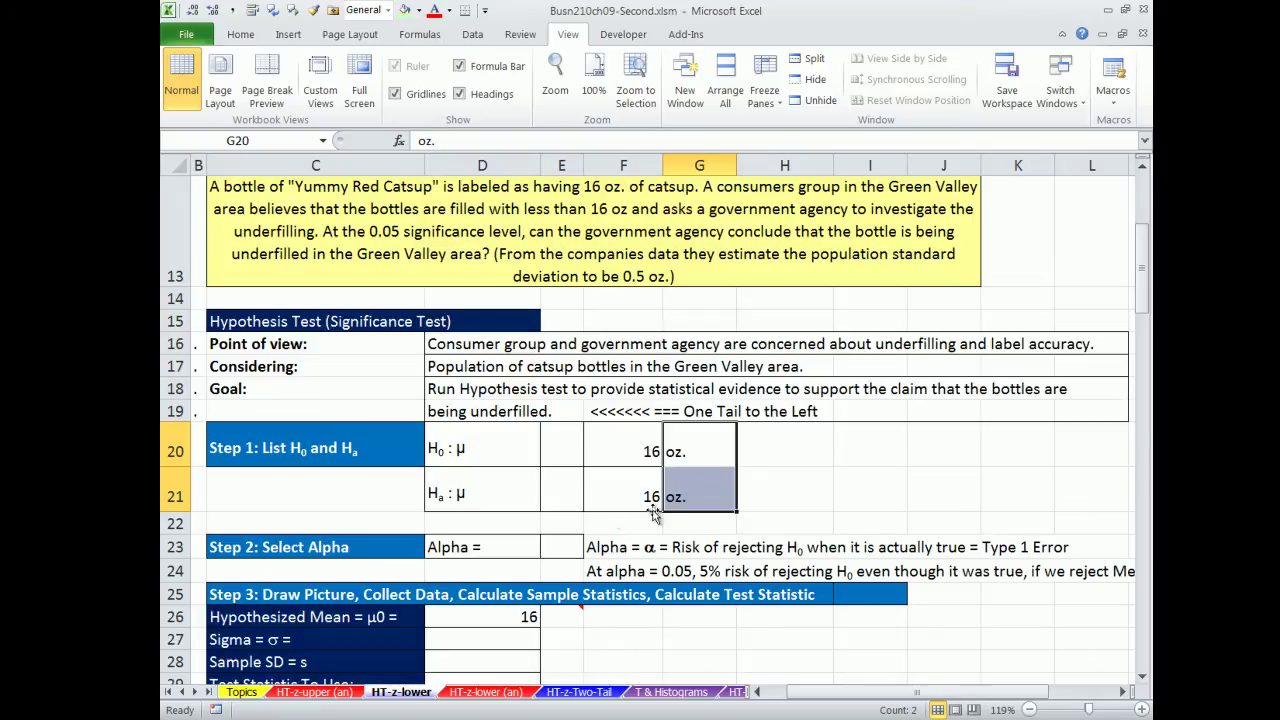
pyautogui.click(551, 491)
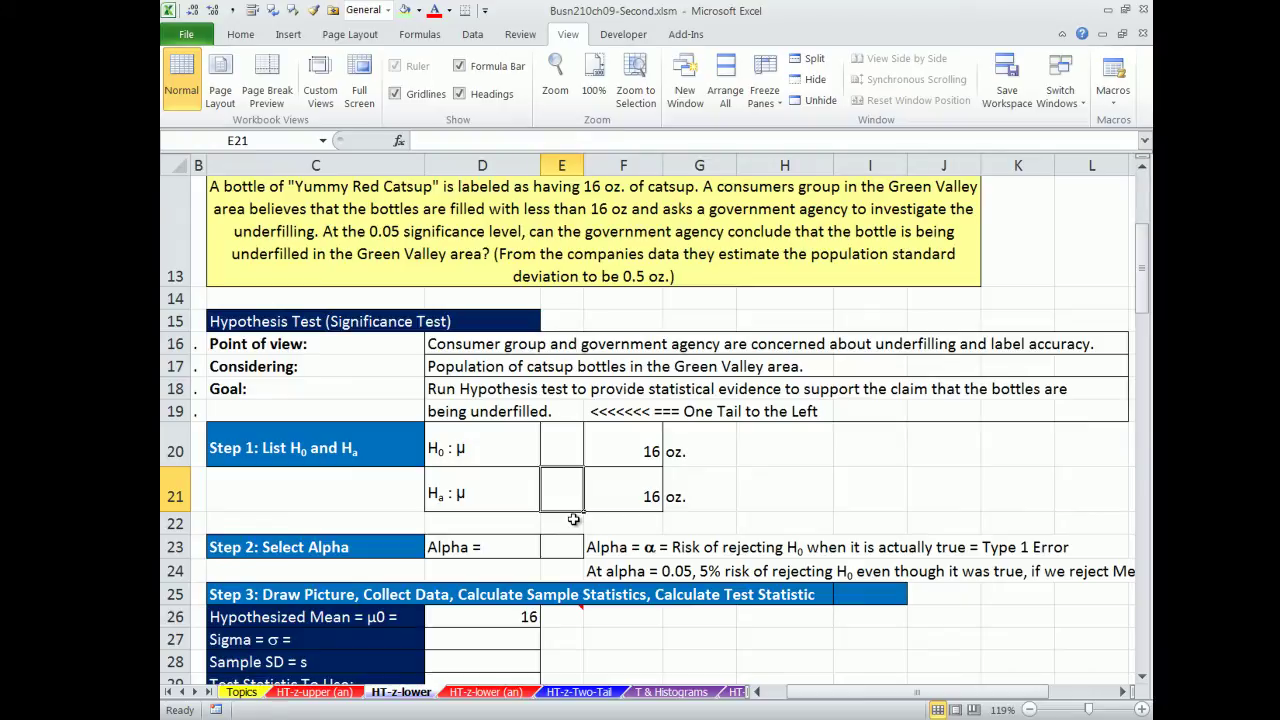
pyautogui.write('<')
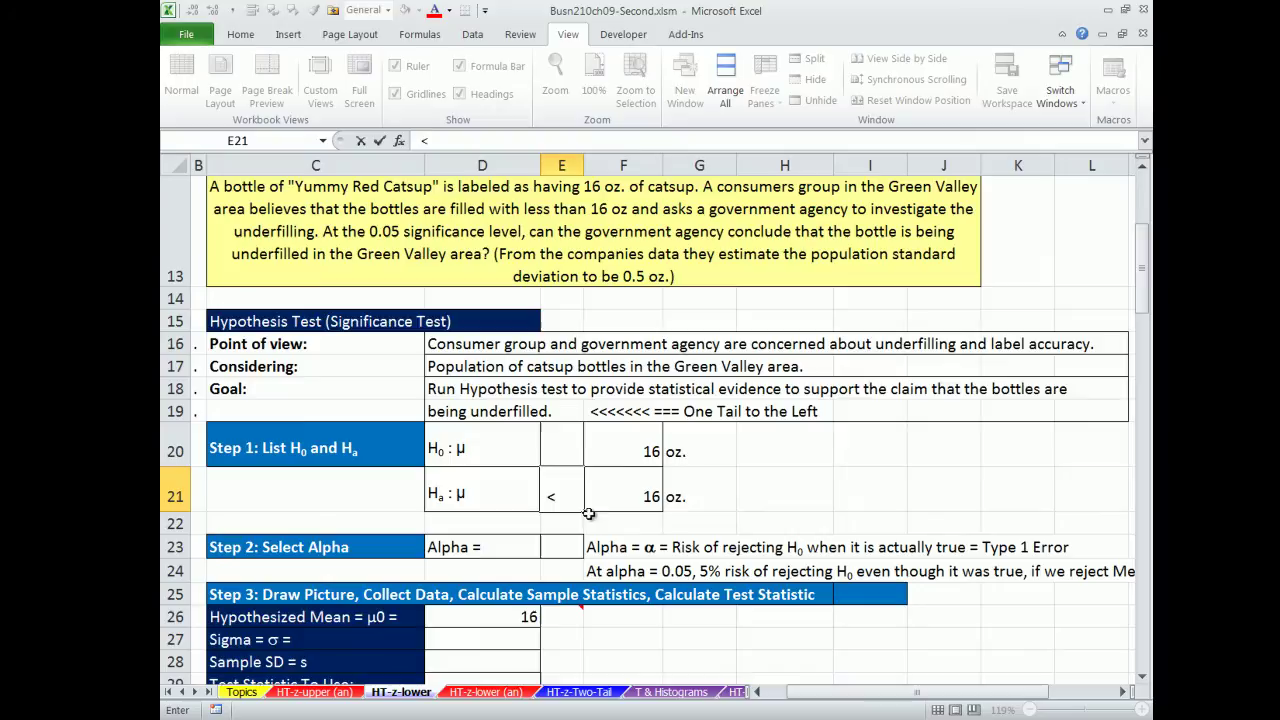
pyautogui.click(566, 464)
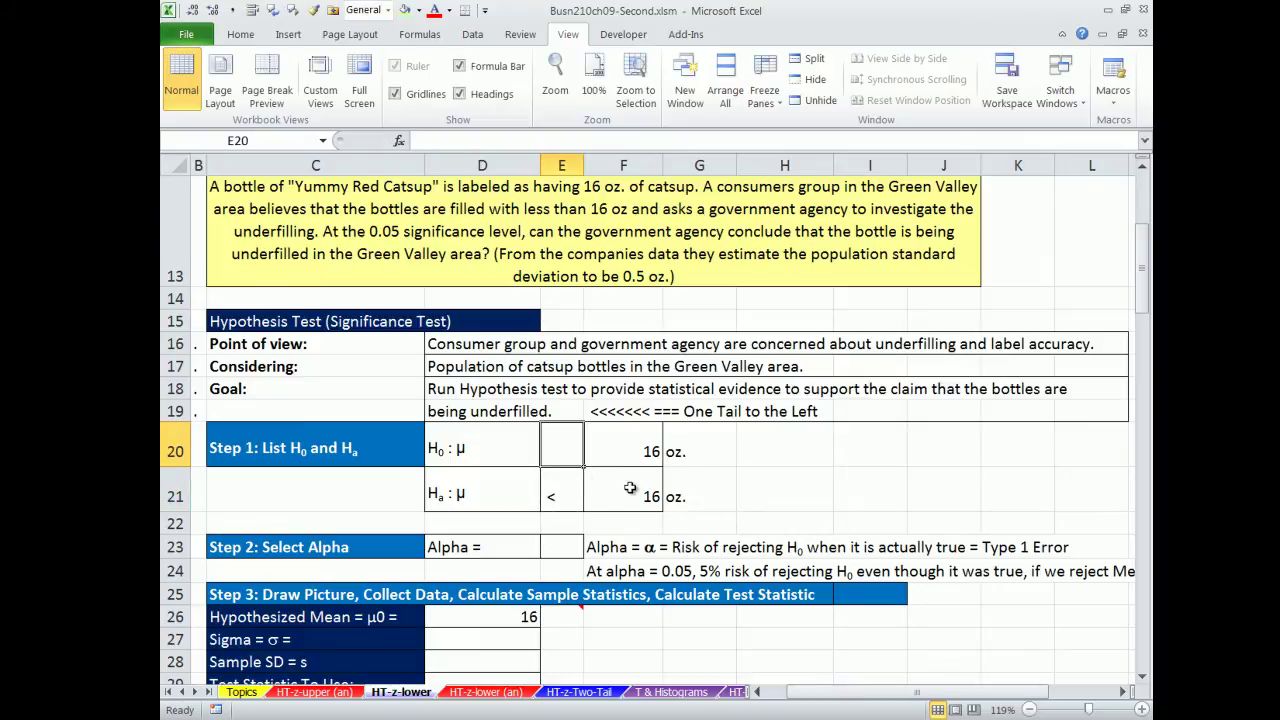
pyautogui.click(568, 498)
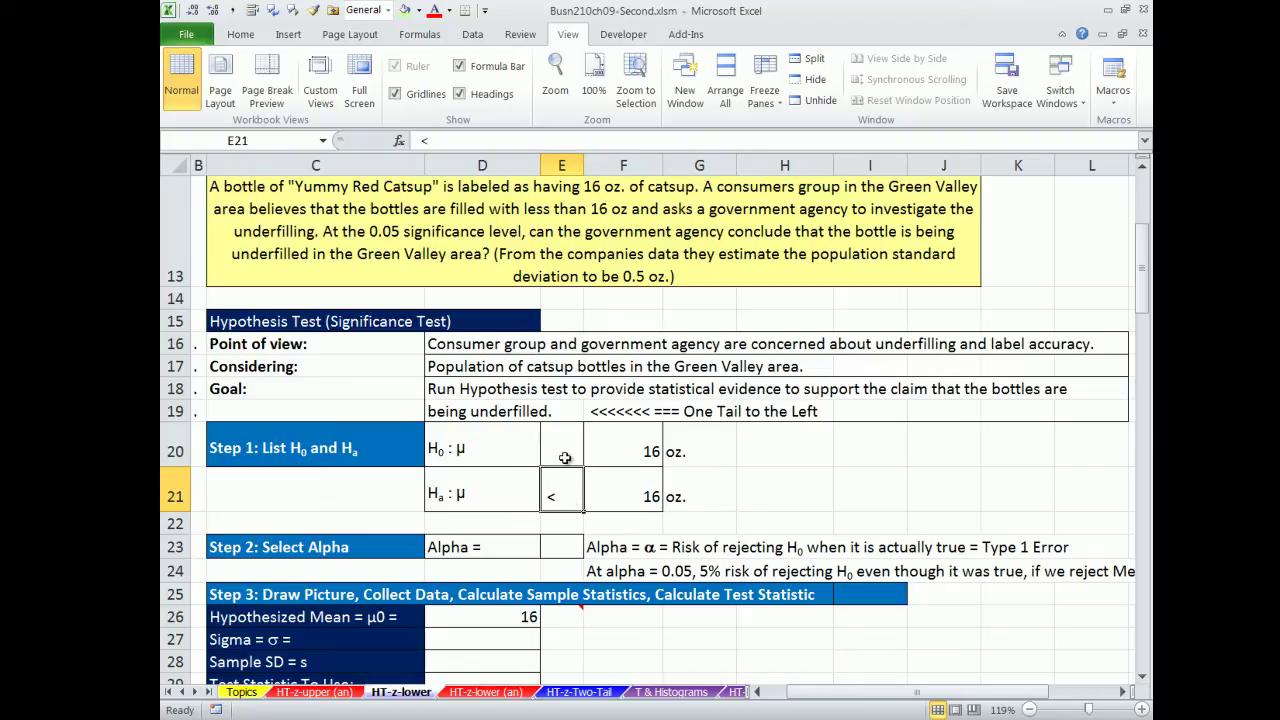
pyautogui.click(566, 457)
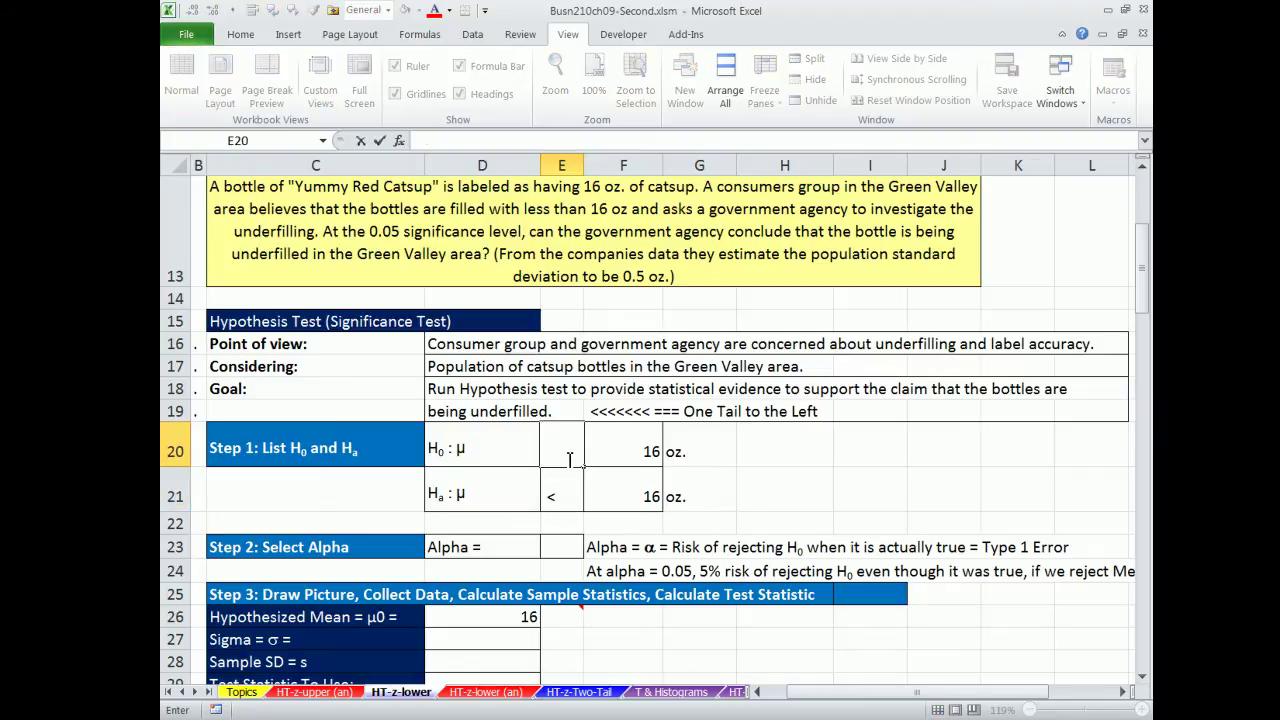
pyautogui.write('>=')
pyautogui.press('Return')
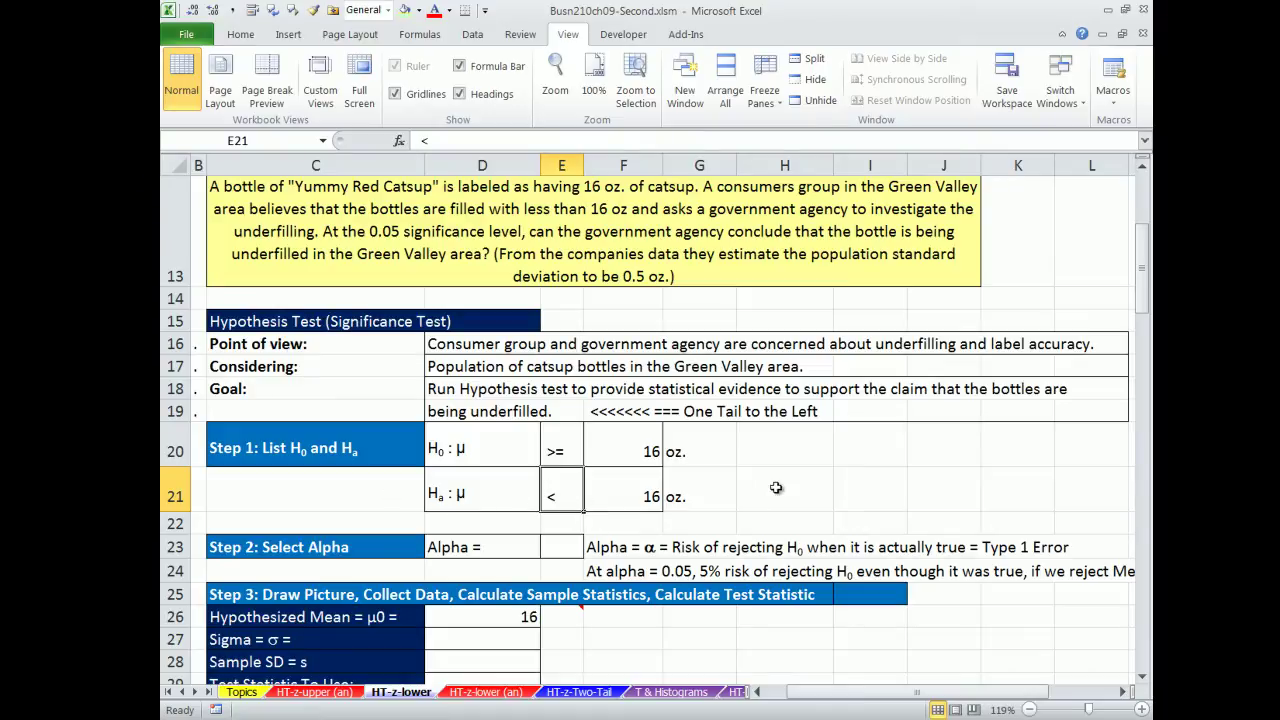
# Set alpha to 0.05 in E23 for Step 2 of the hypothesis test
pyautogui.click(571, 546)
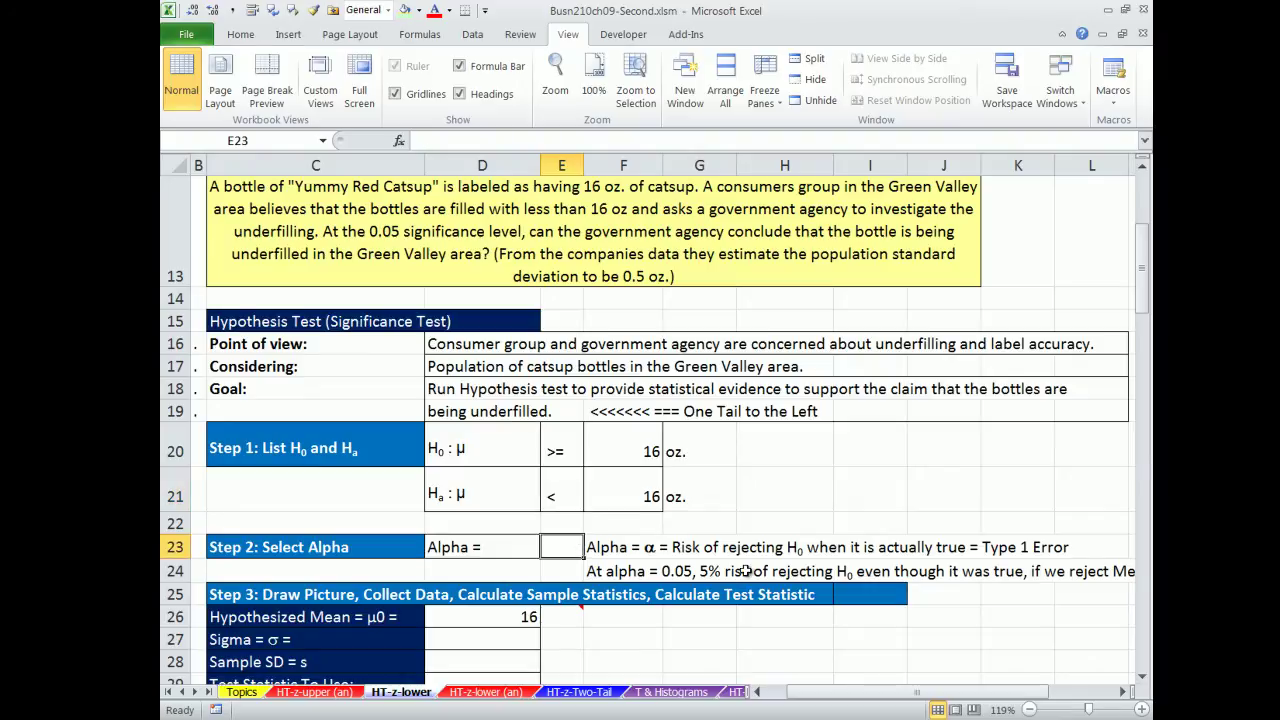
pyautogui.write('.05')
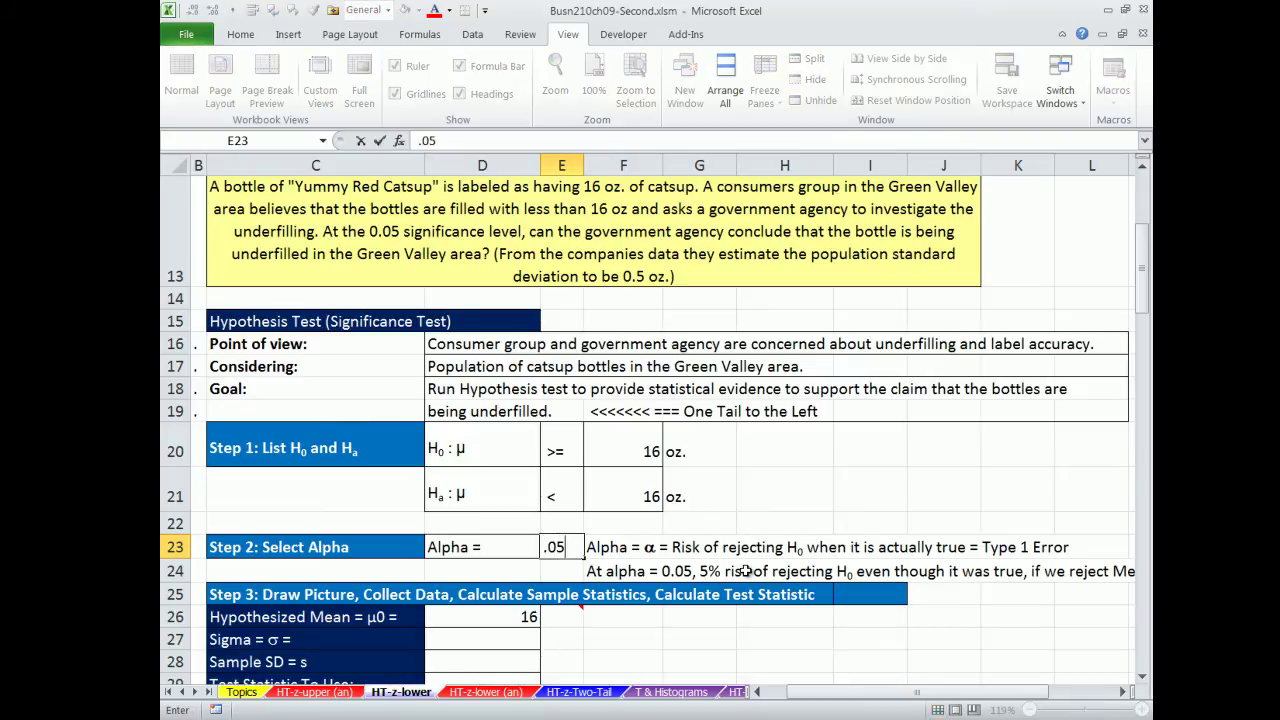
pyautogui.press('Return')
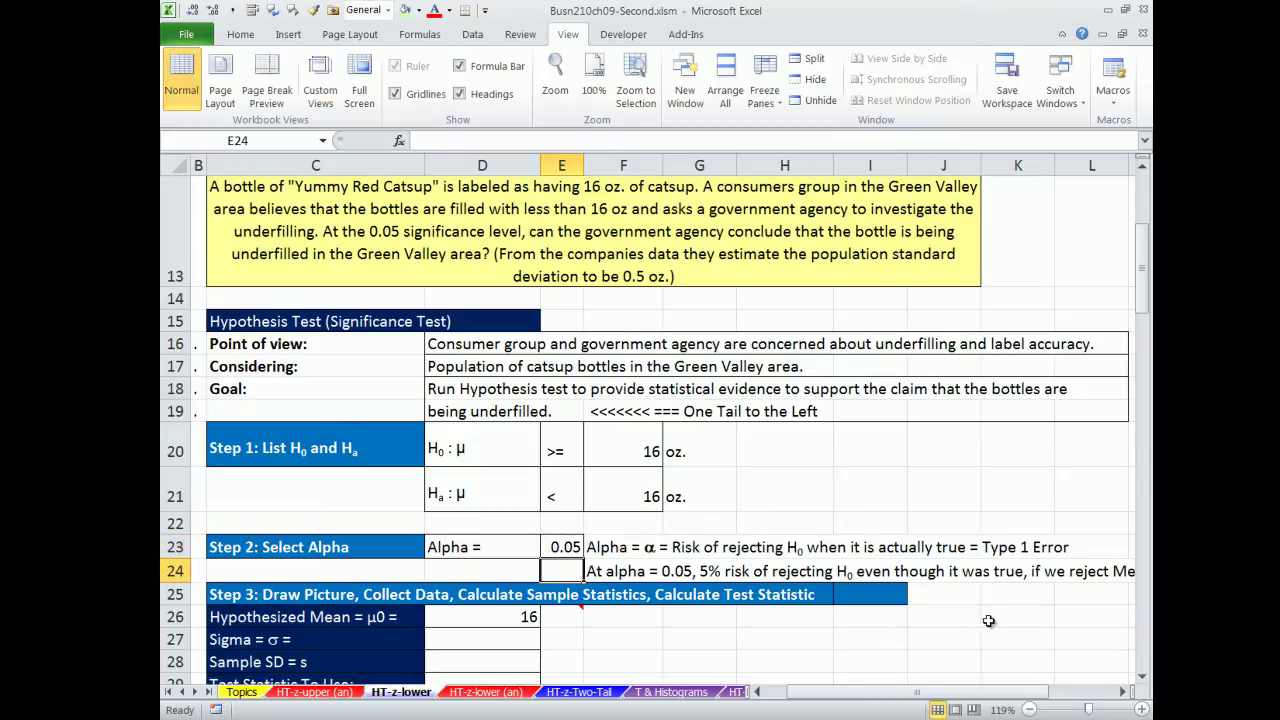
pyautogui.click(1145, 677)
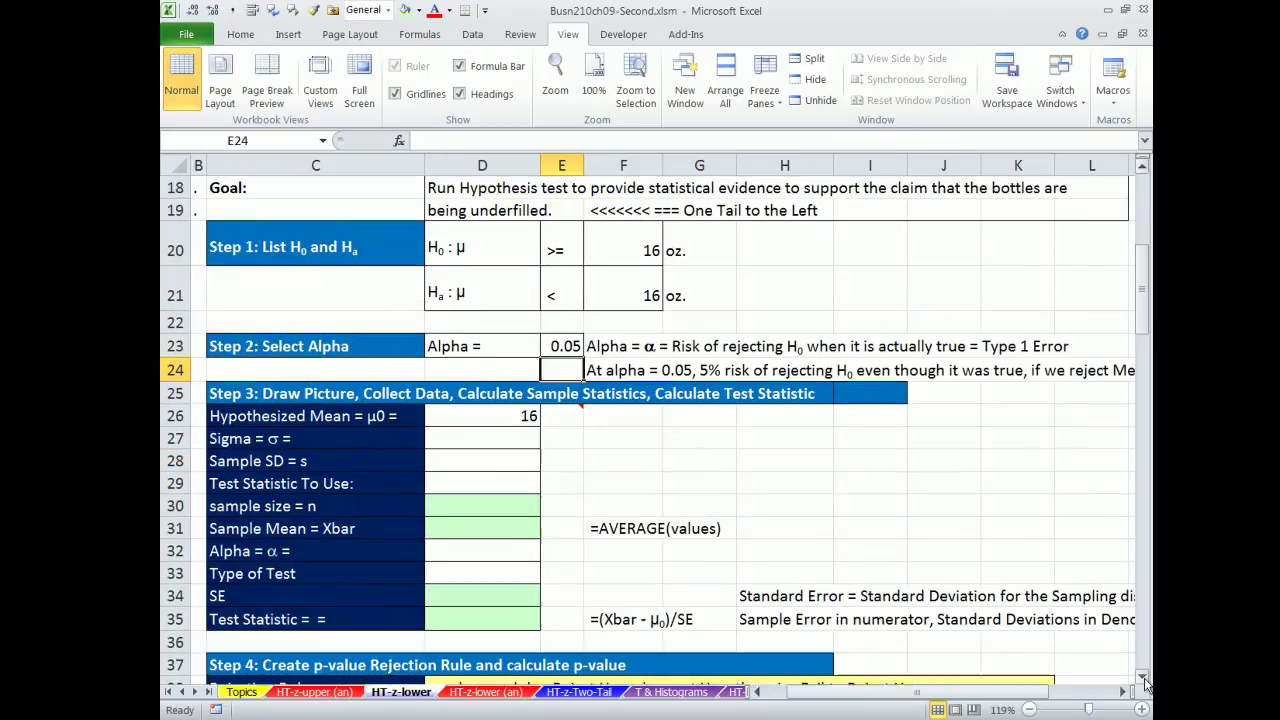
# Set sigma to 0.5 in D27
pyautogui.click(494, 442)
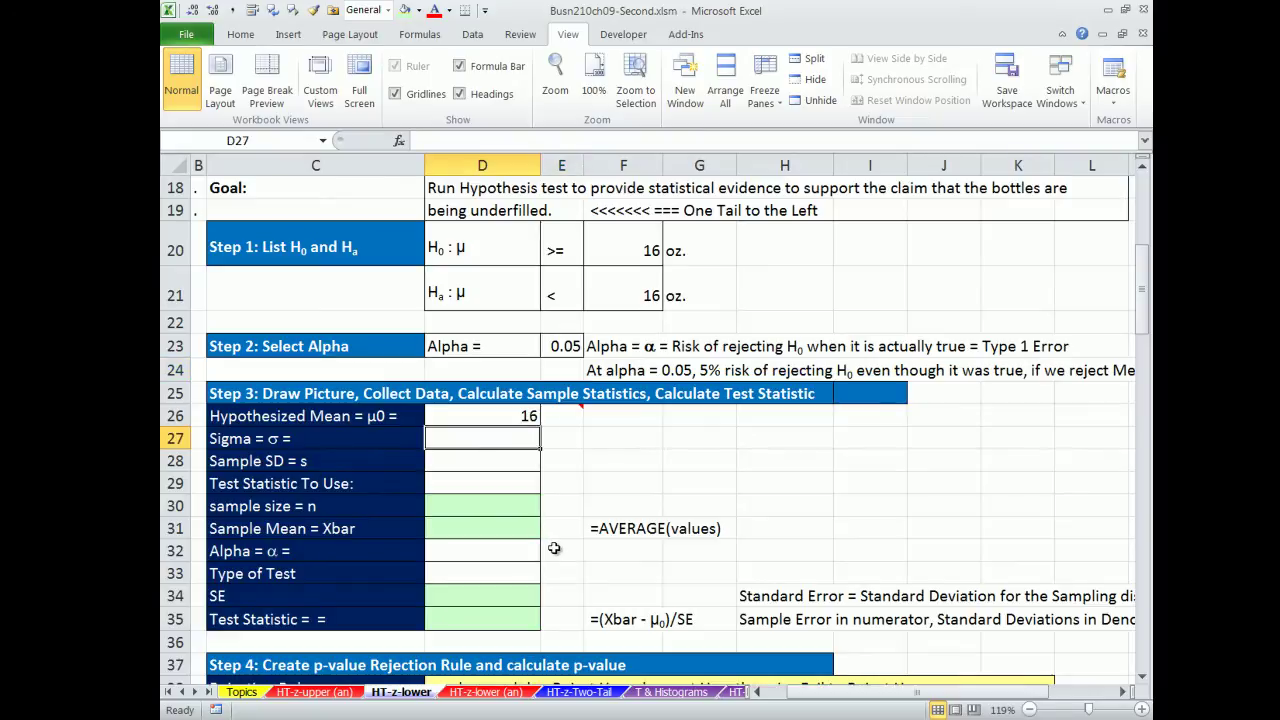
pyautogui.write('.5')
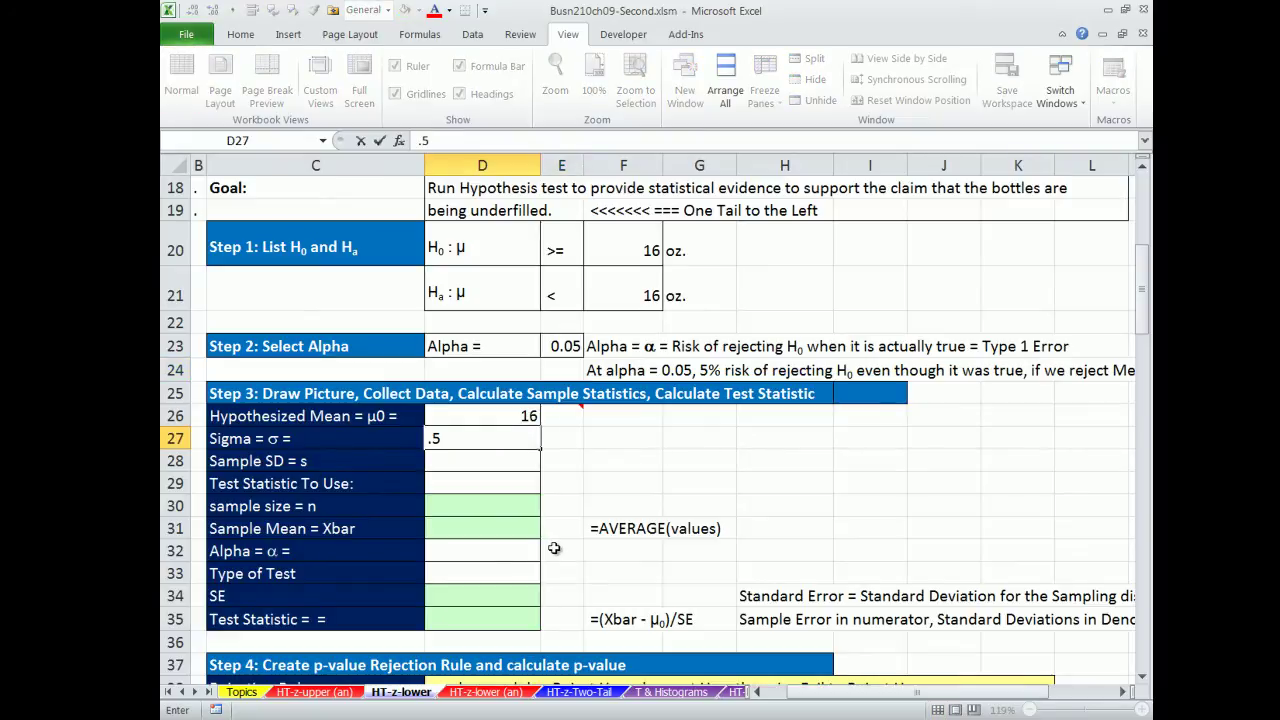
pyautogui.press('Return')
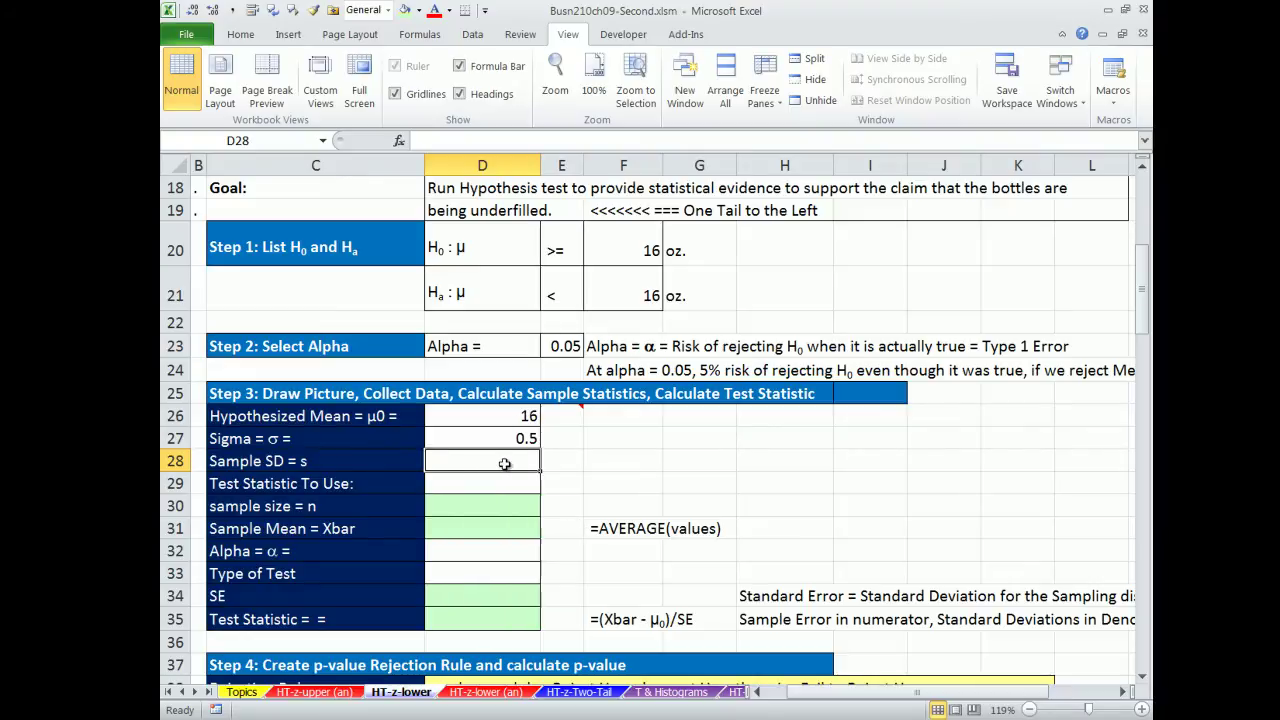
# Enter NA for the sample SD in D28 and z as the test statistic to use in D29
pyautogui.write('NA')
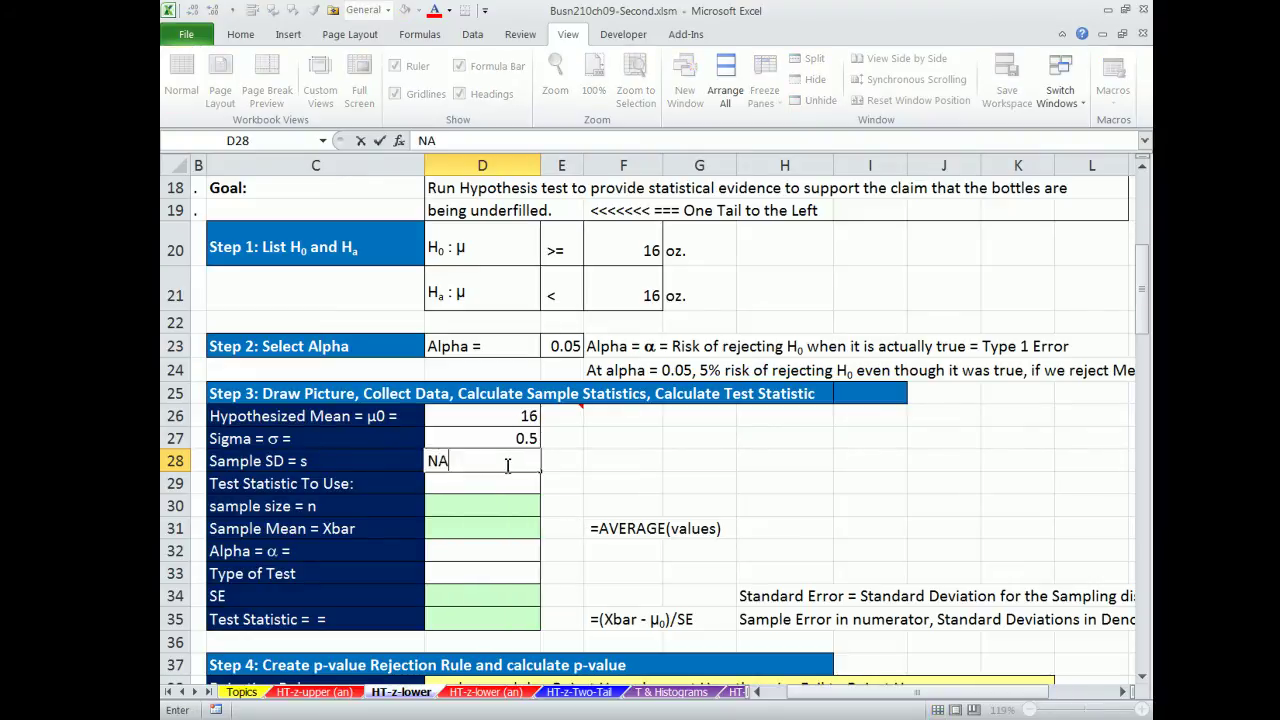
pyautogui.press('BackSpace')
pyautogui.write('A')
pyautogui.press('Return')
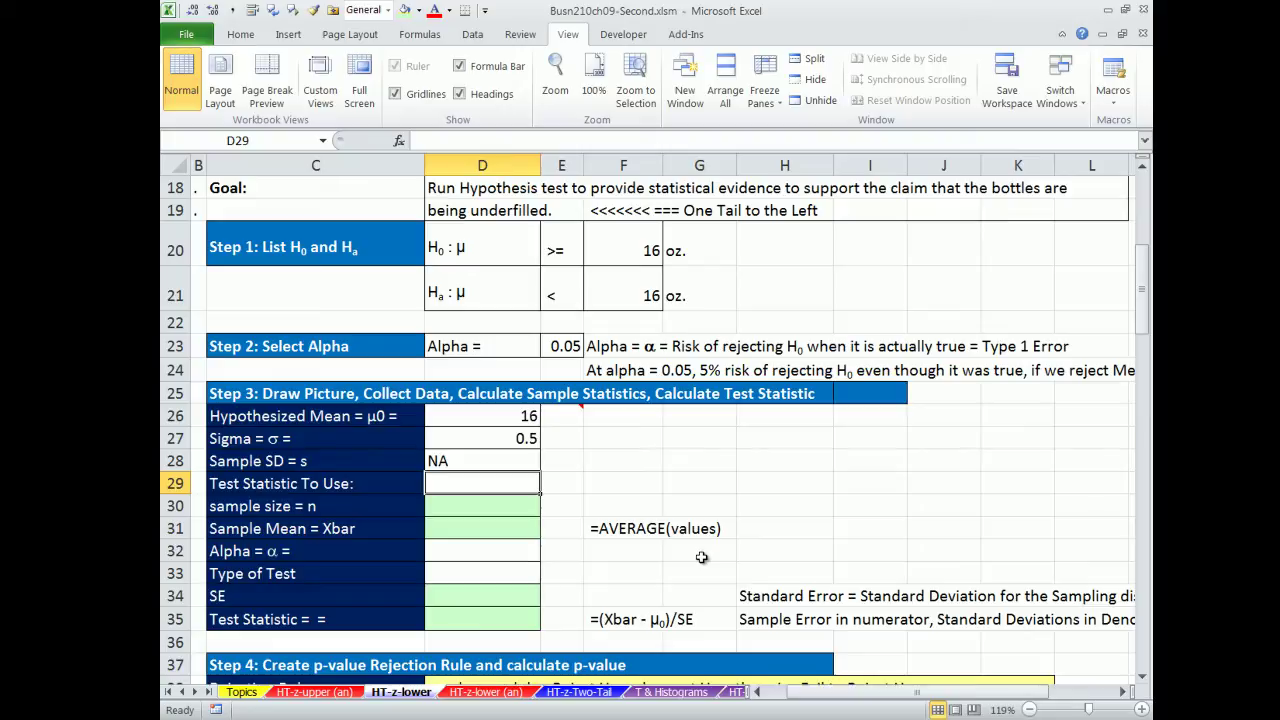
pyautogui.write('z')
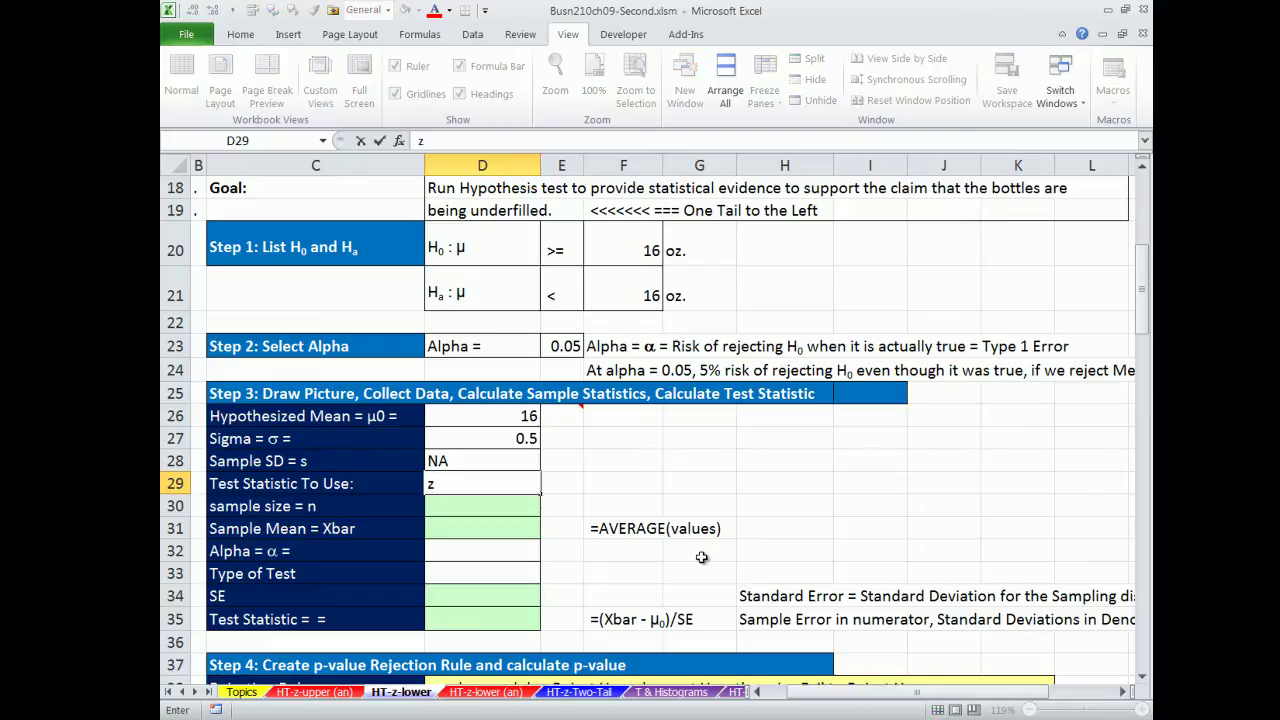
pyautogui.press('Return')
# Calculate the sample size in D30 with COUNT over the bottle data in A21:A120
pyautogui.moveTo(877, 700); pyautogui.dragTo(848, 702)
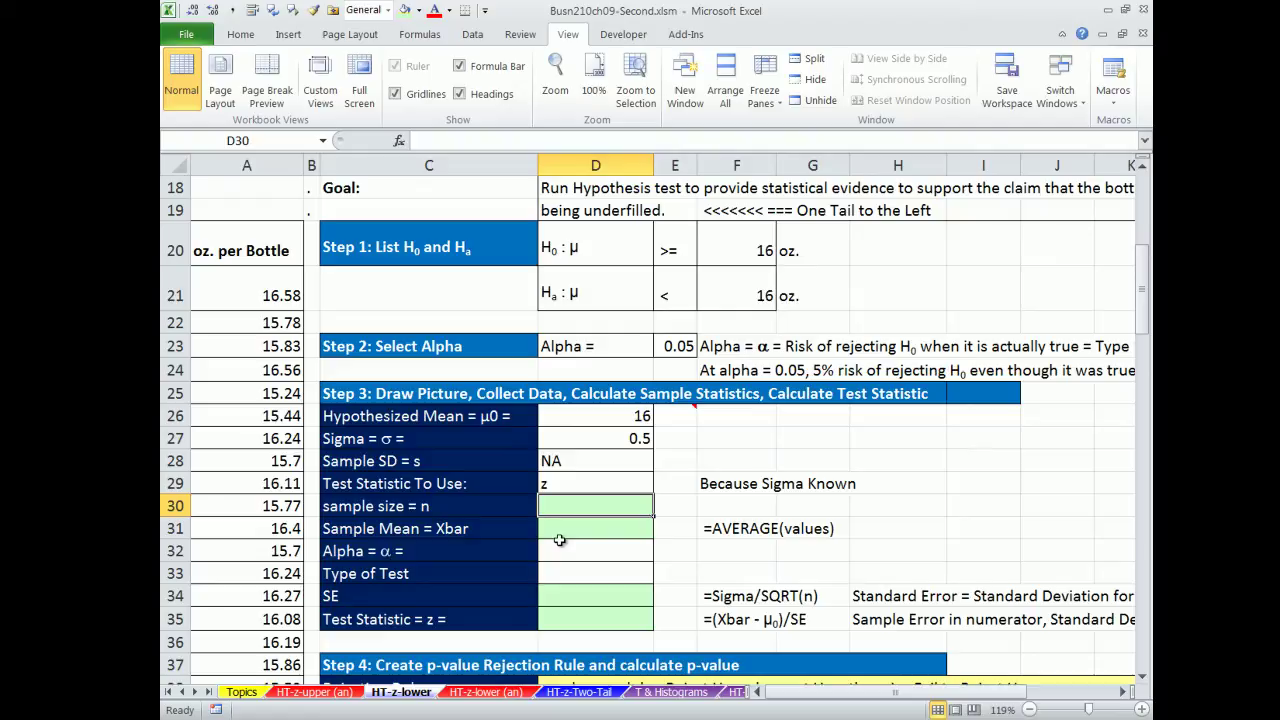
pyautogui.write('=coun')
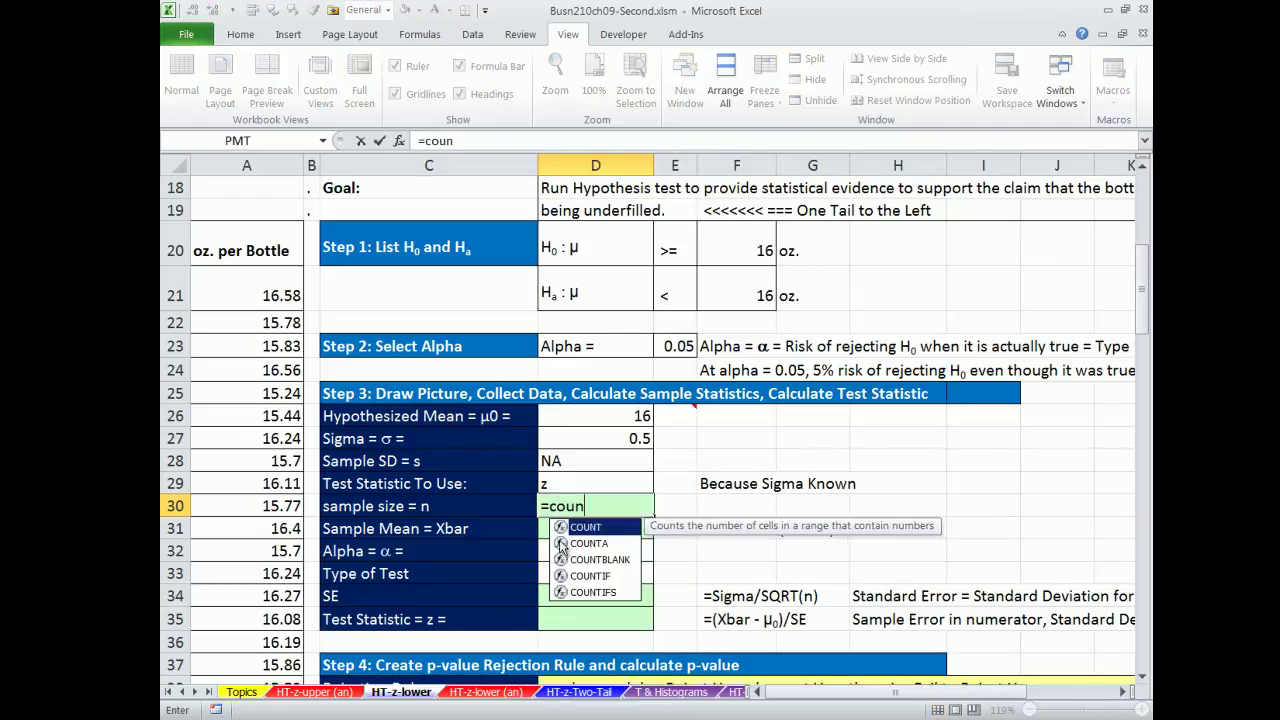
pyautogui.press('Tab')
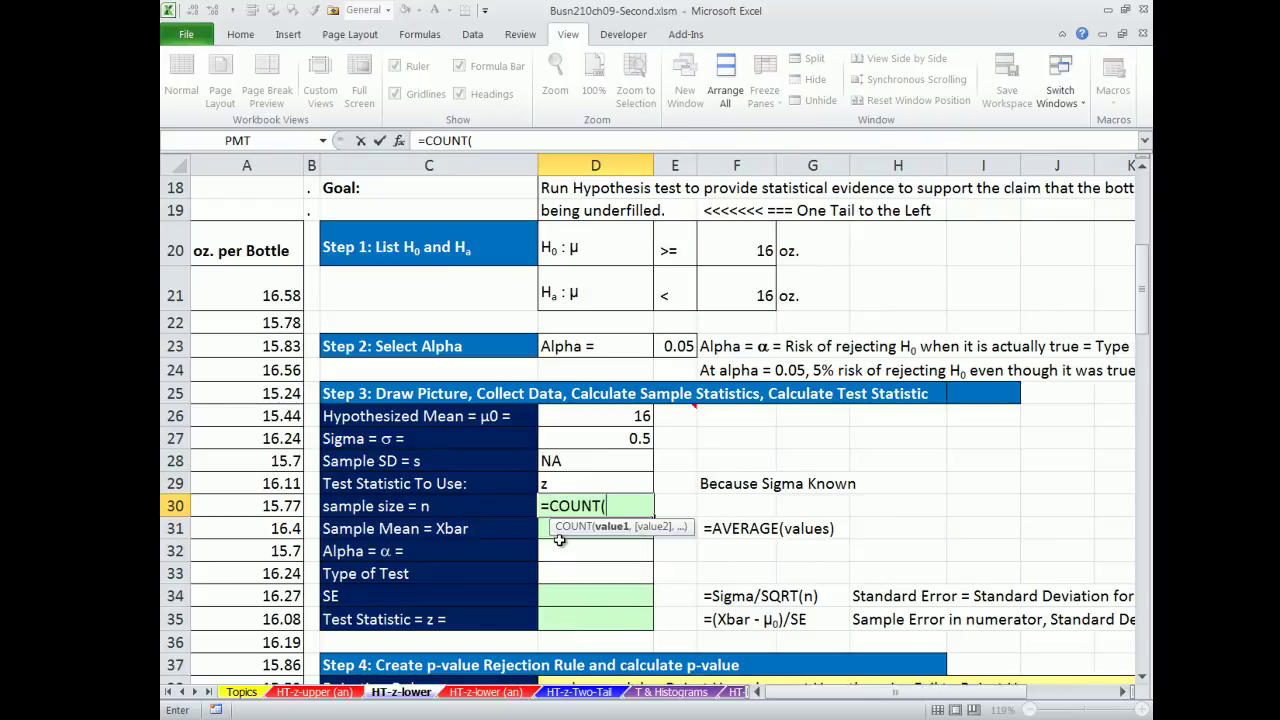
pyautogui.click(265, 288)
pyautogui.hotkey('ctrl', 'shift', 'Down')
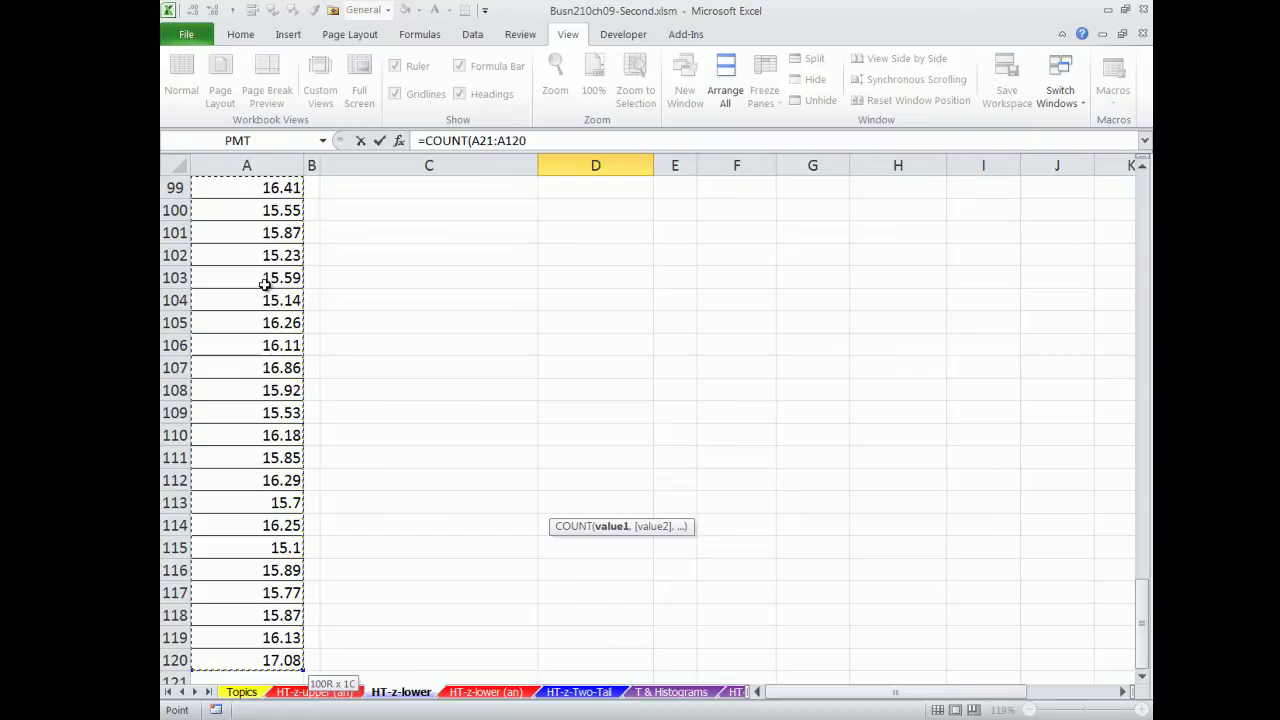
pyautogui.press('Return')
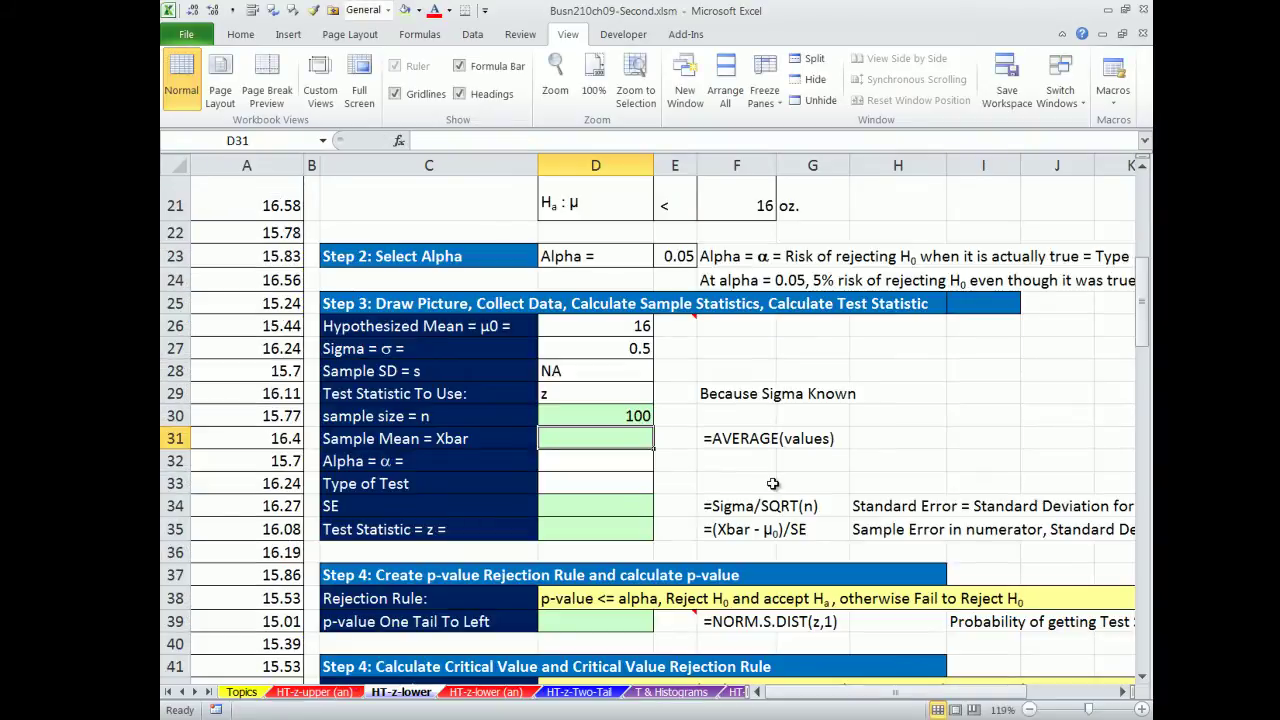
# Calculate the sample mean in D31 with AVERAGE over the absolute range $A$21:$A$120
pyautogui.write('=aver')
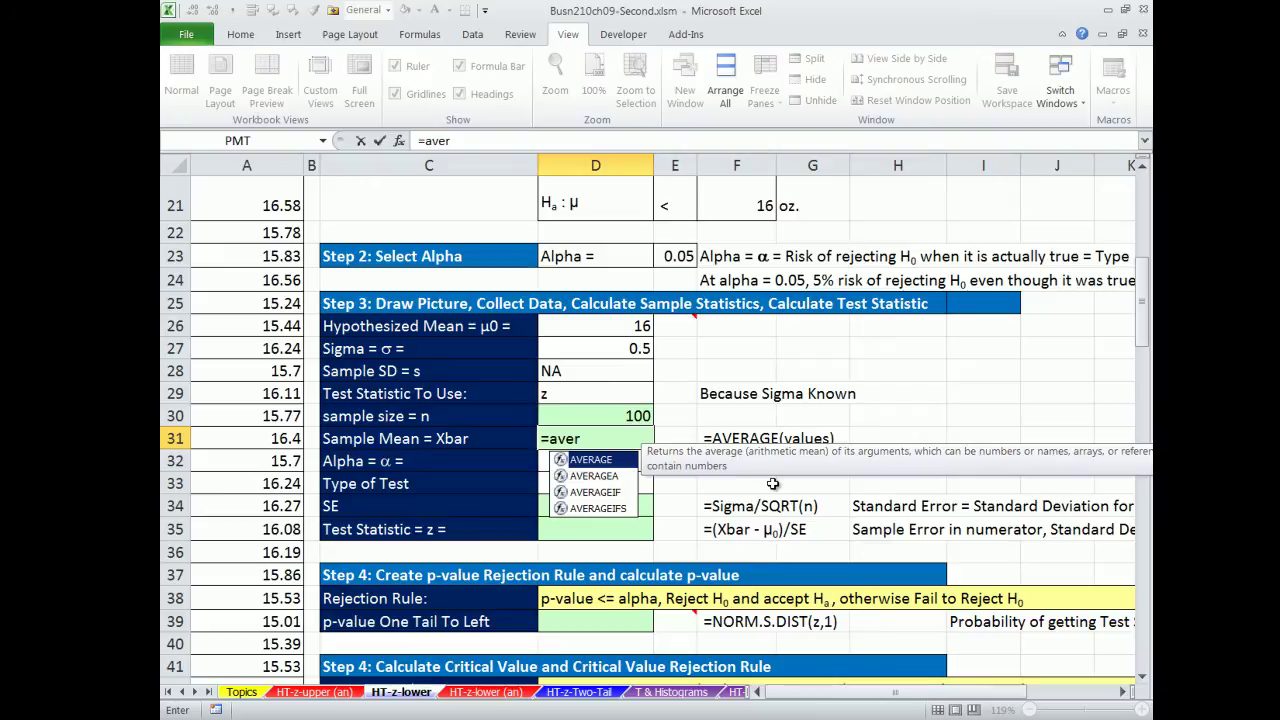
pyautogui.press('Tab')
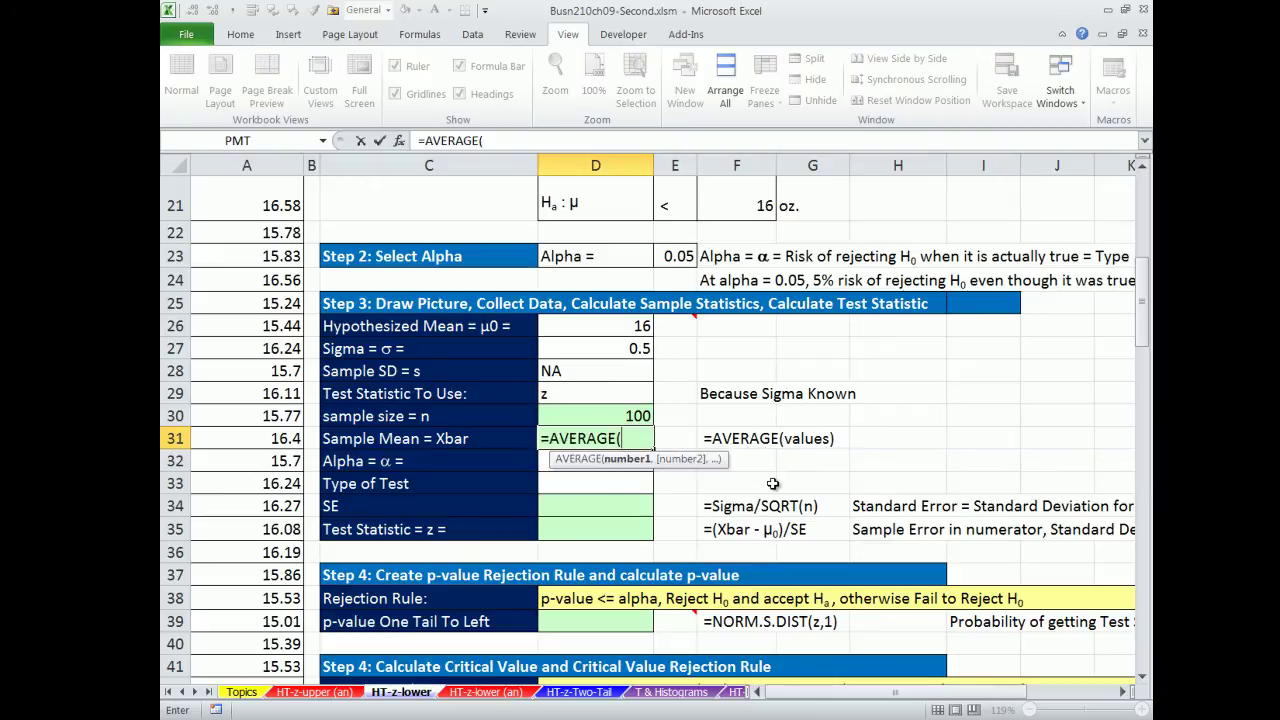
pyautogui.scroll(2, 748, 328)
pyautogui.click(276, 360)
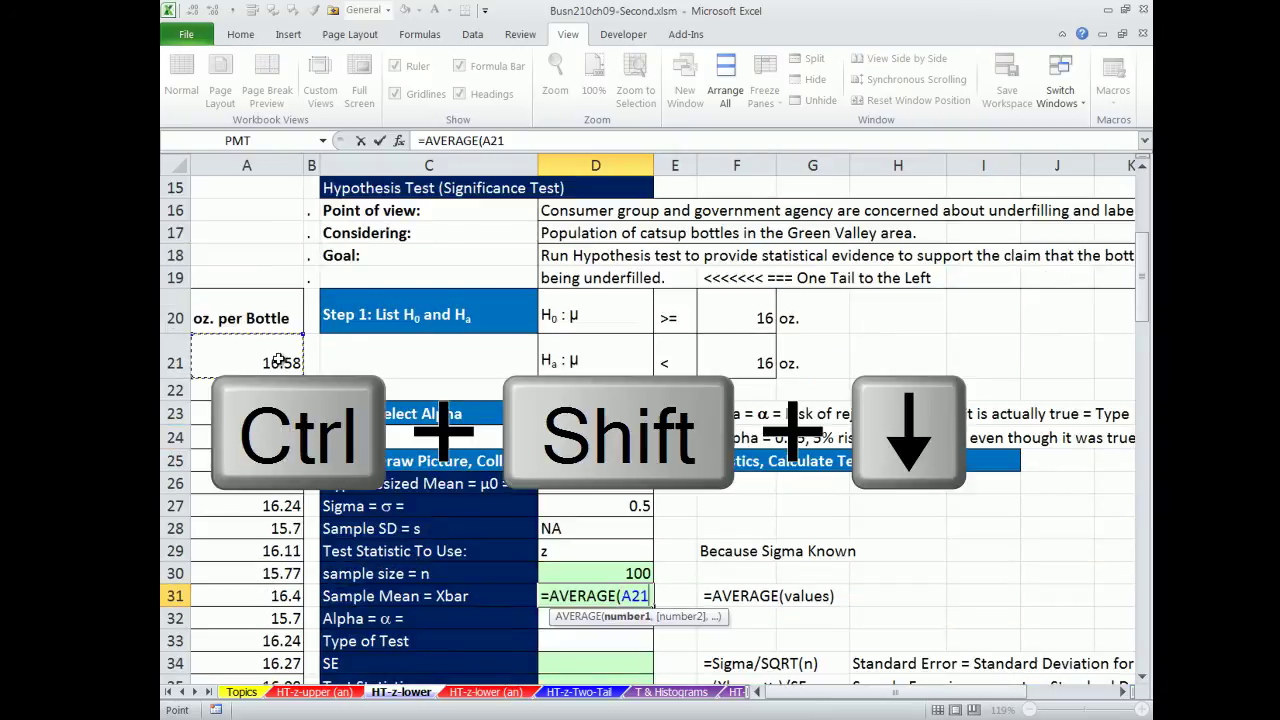
pyautogui.hotkey('ctrl', 'shift', 'Down')
pyautogui.press('F4')
pyautogui.hotkey('ctrl', 'Return')
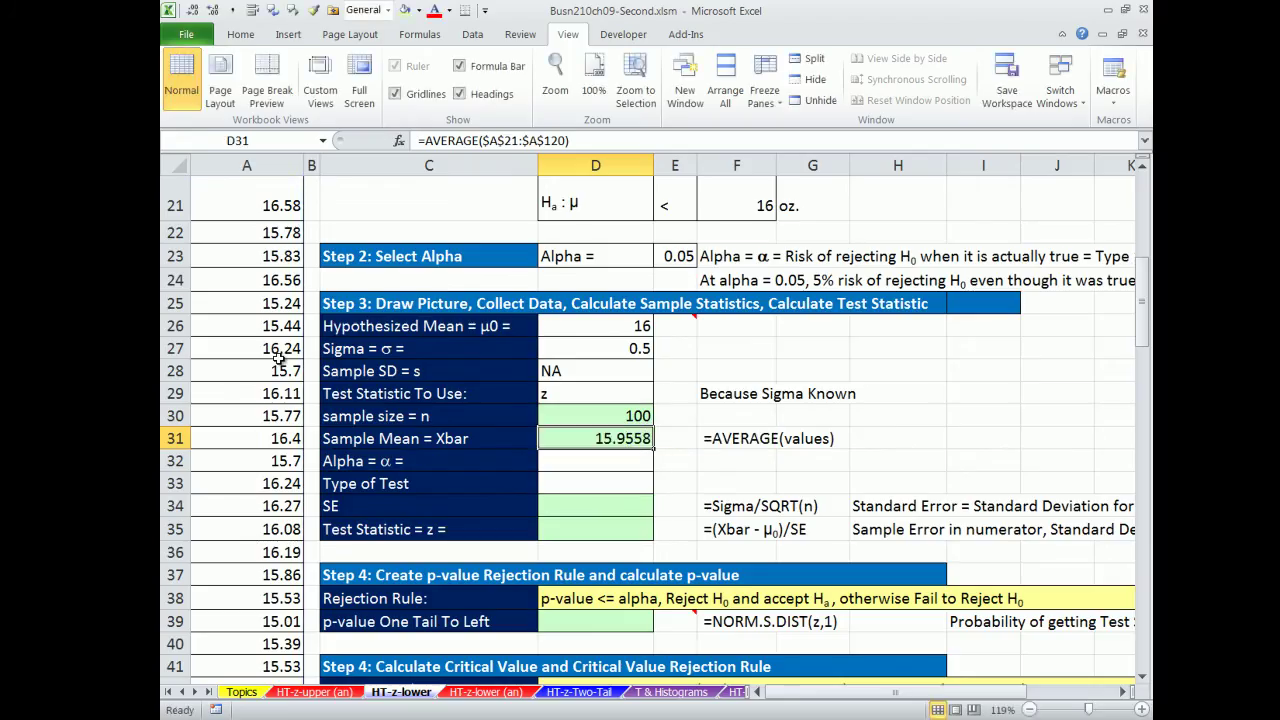
# Wrap the sample mean formula in D31 in ROUND with 2 digits: =ROUND(AVERAGE($A$21:$A$120),2)
pyautogui.doubleClick(618, 439)
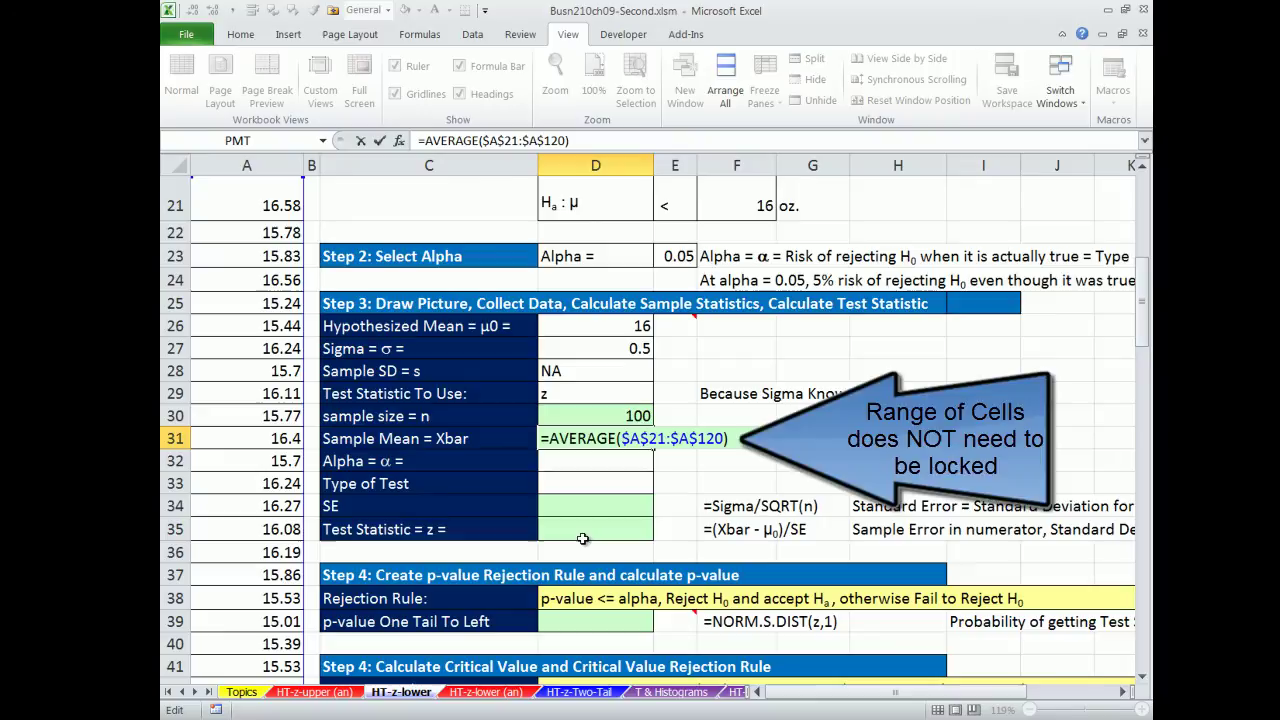
pyautogui.write('round')
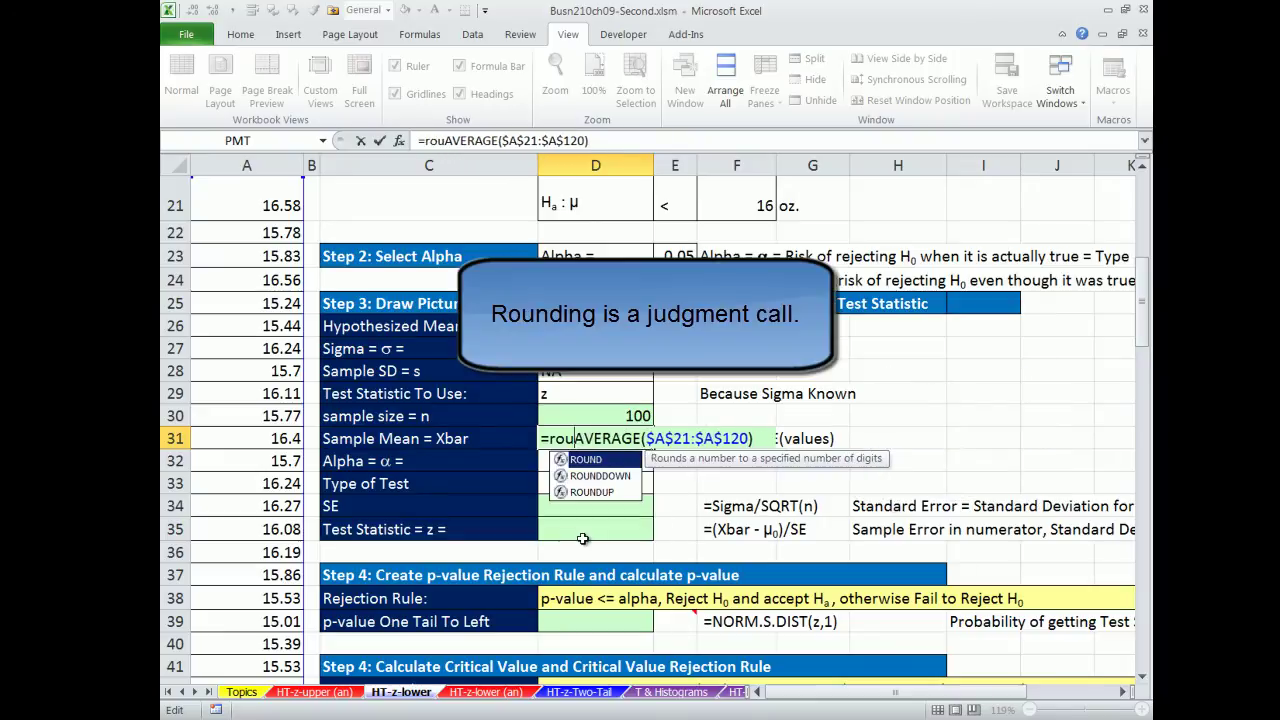
pyautogui.press('Tab')
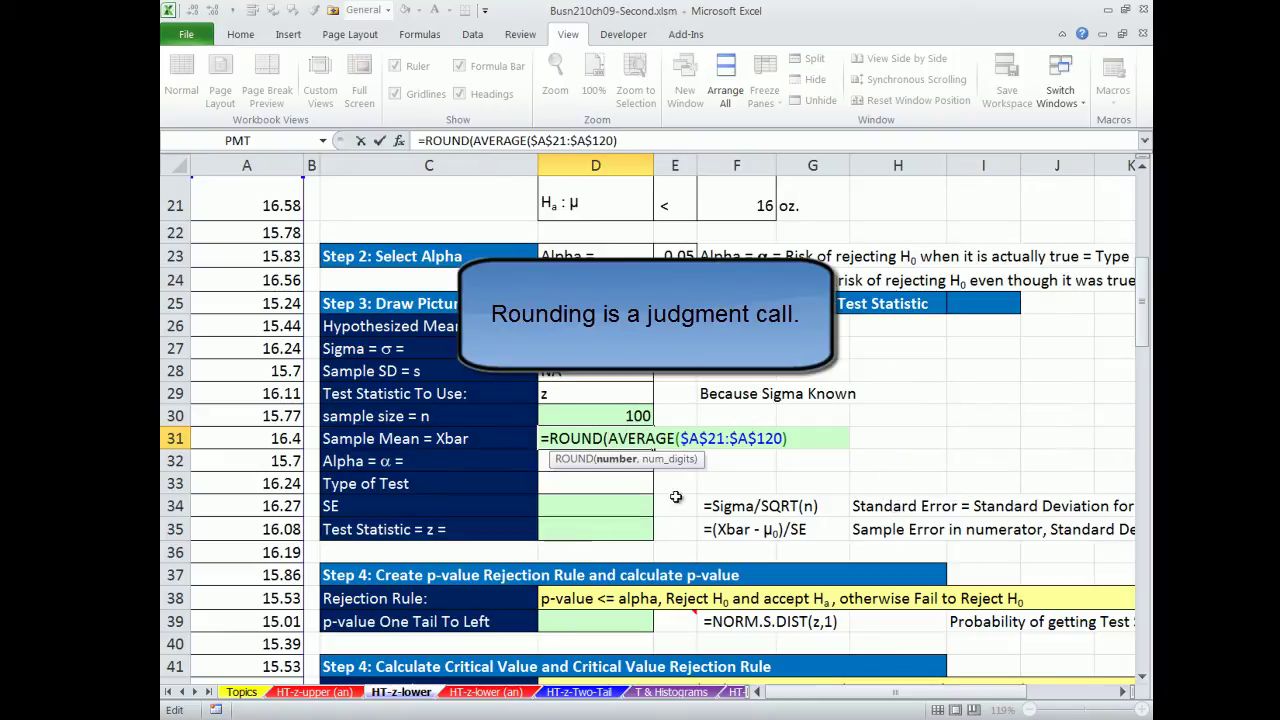
pyautogui.click(790, 438)
pyautogui.write(',2)')
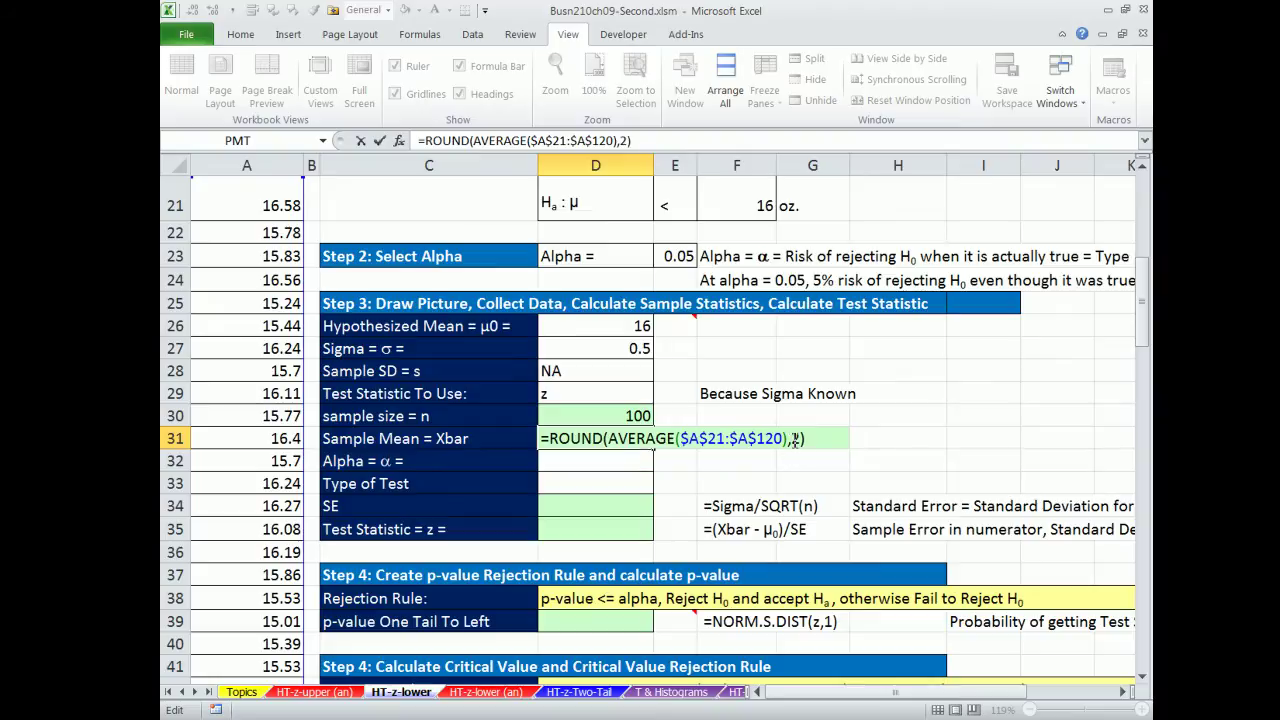
pyautogui.click(646, 440)
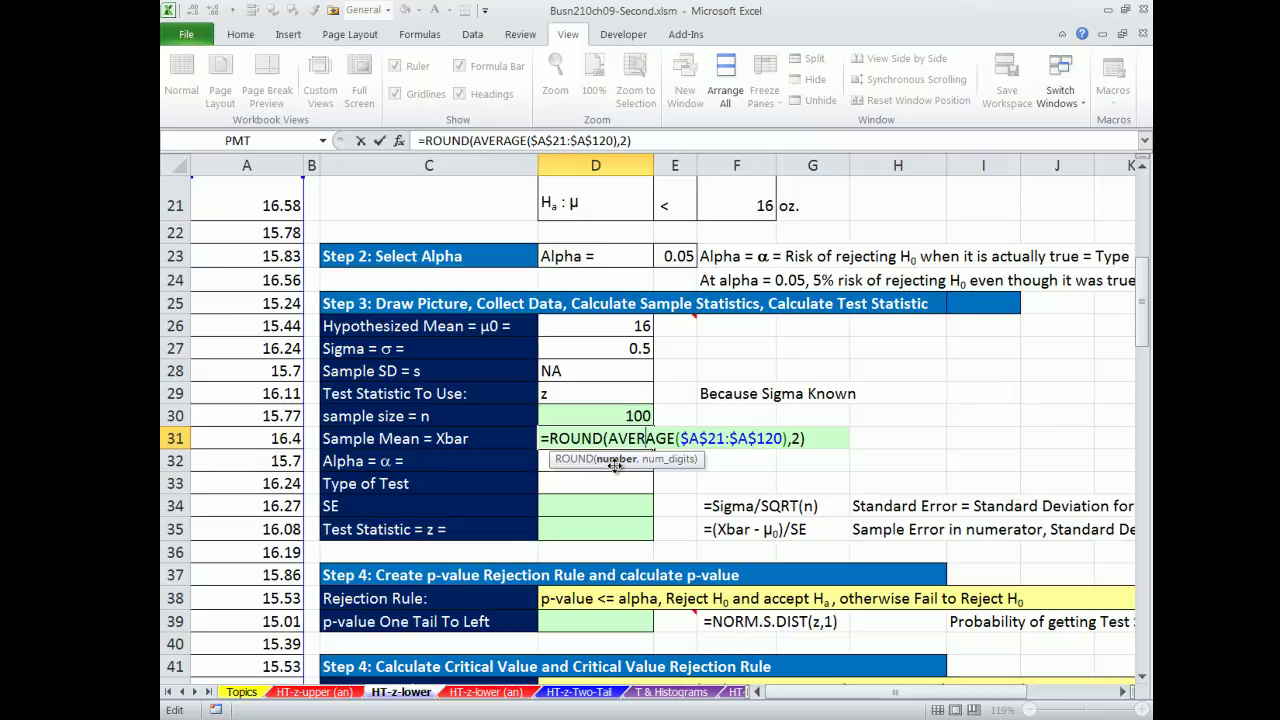
pyautogui.click(793, 440)
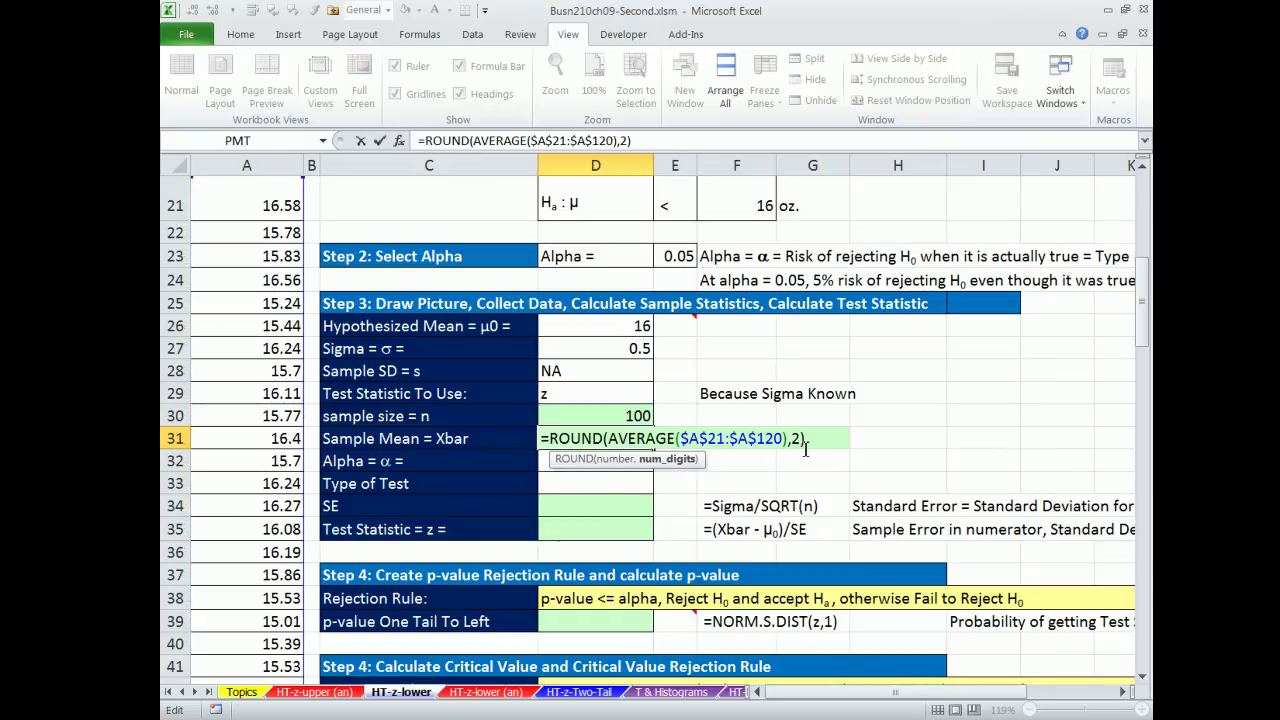
pyautogui.press('Return')
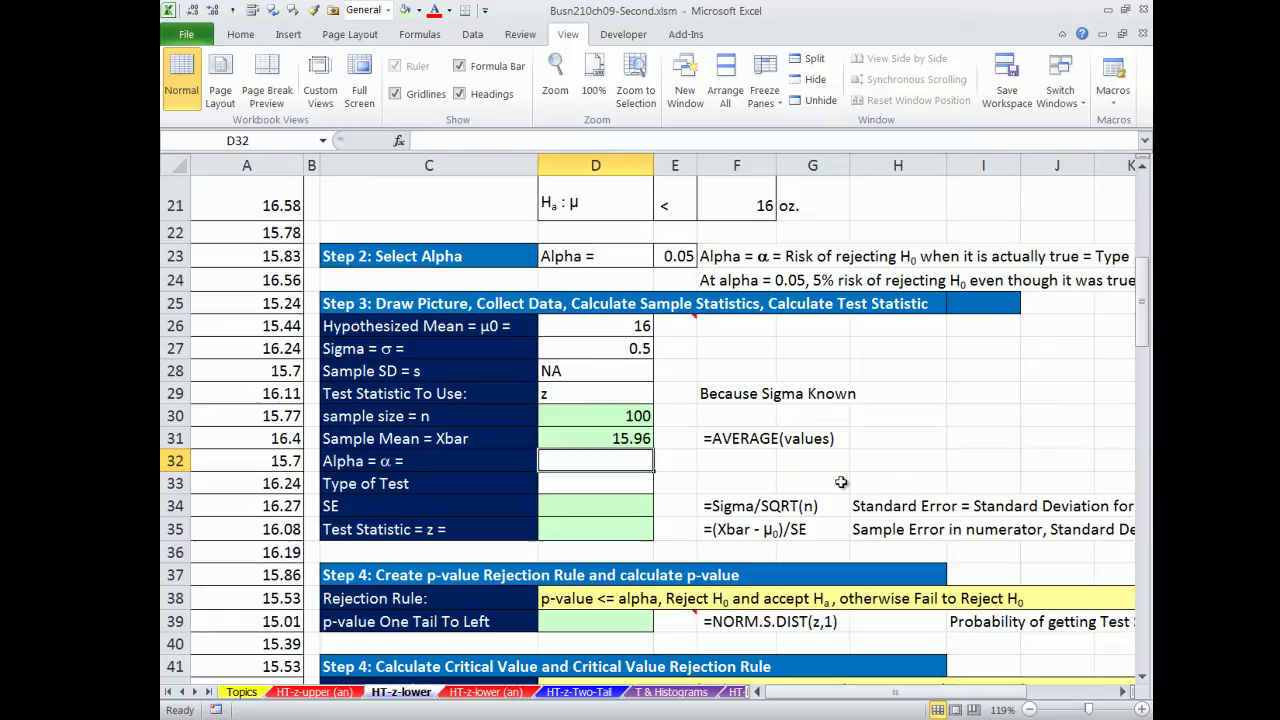
# Link alpha in D32 to the Step 2 value with =E23 and set the type of test in D33 to One Tail To Left
pyautogui.write('=')
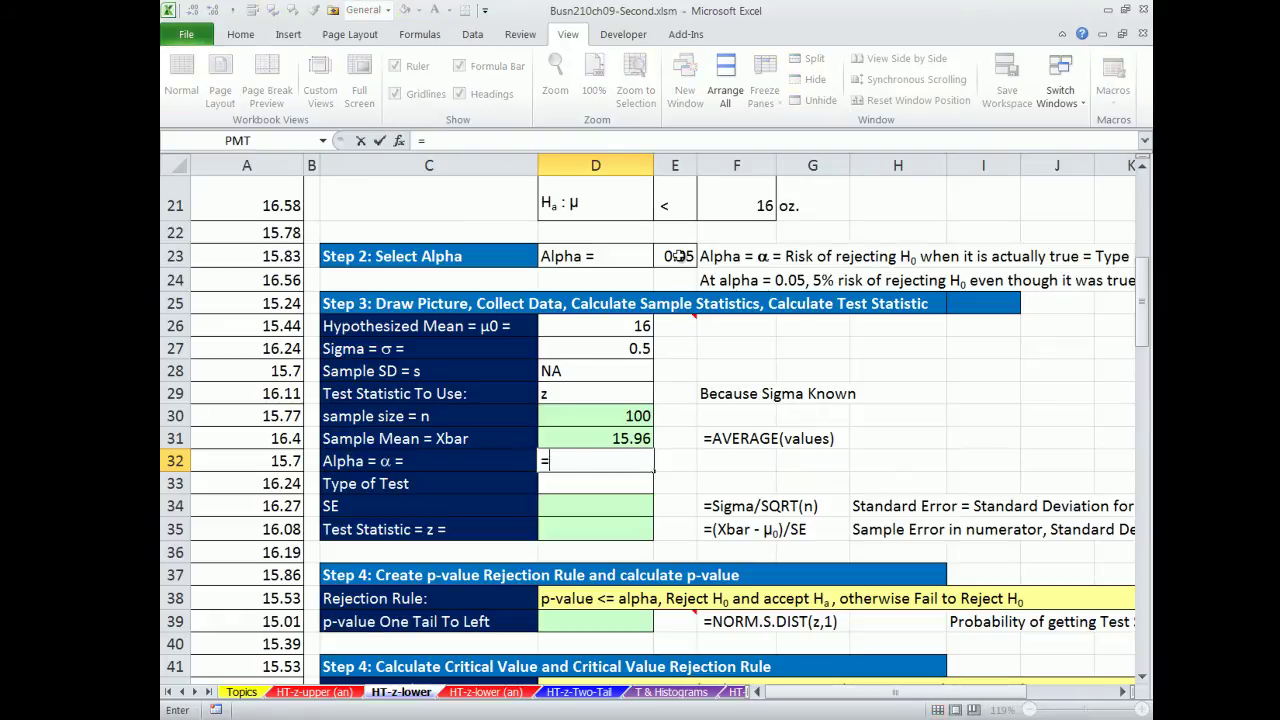
pyautogui.click(680, 256)
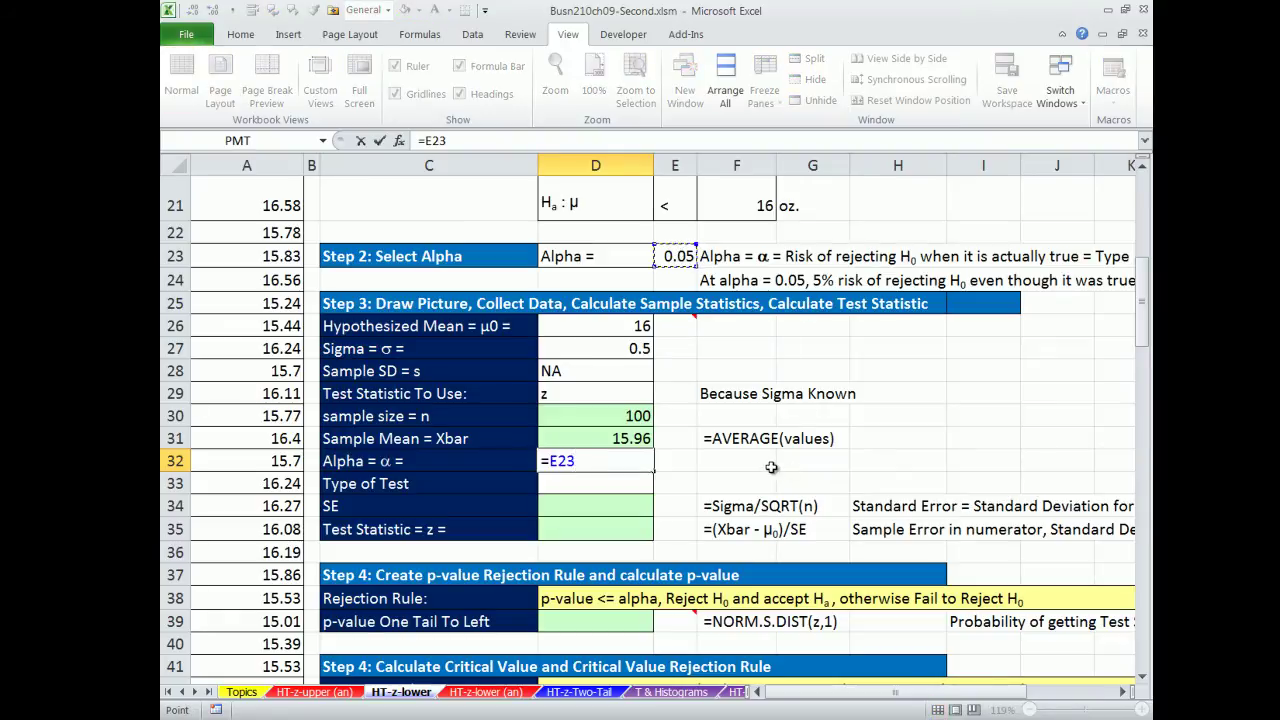
pyautogui.press('Return')
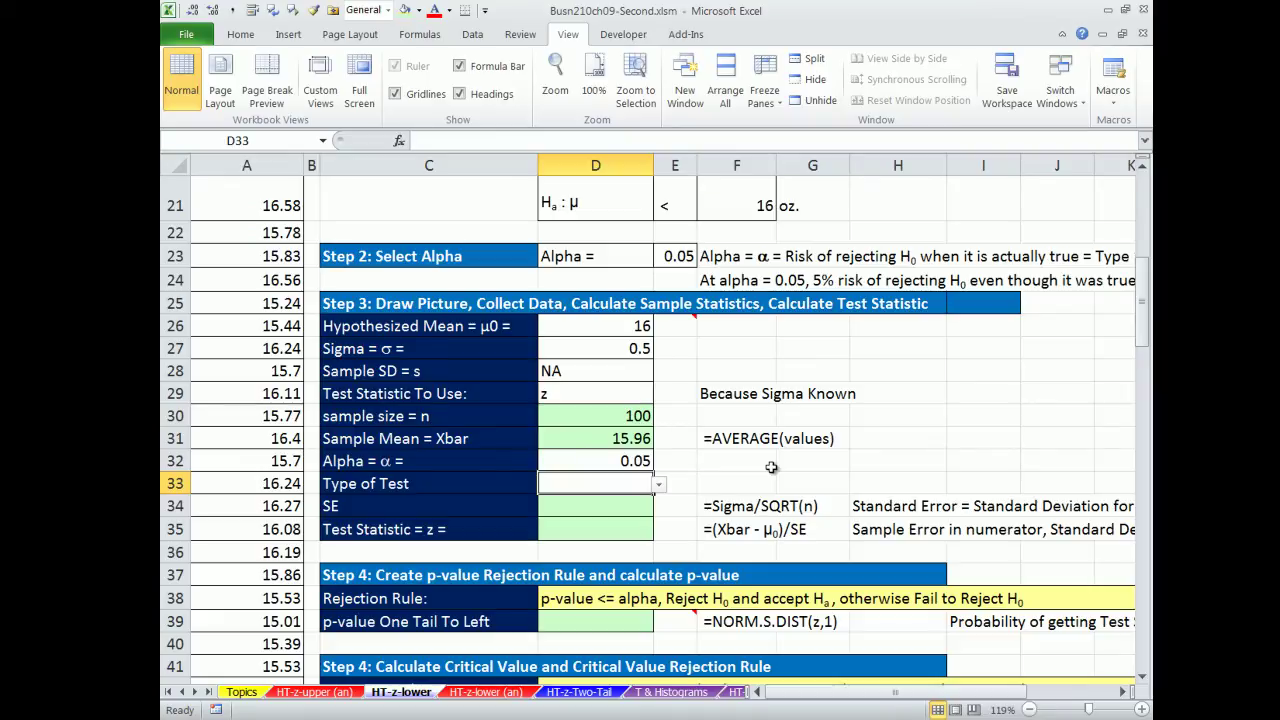
pyautogui.click(659, 484)
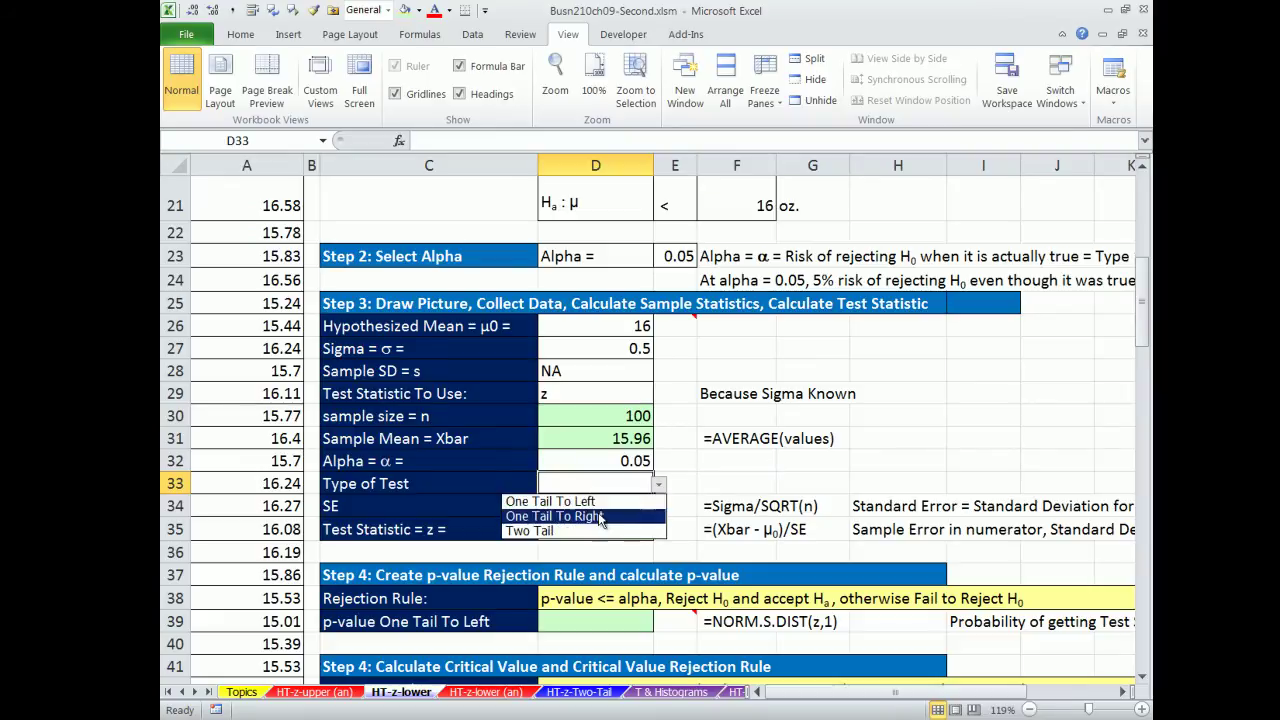
pyautogui.click(550, 501)
pyautogui.press('Return')
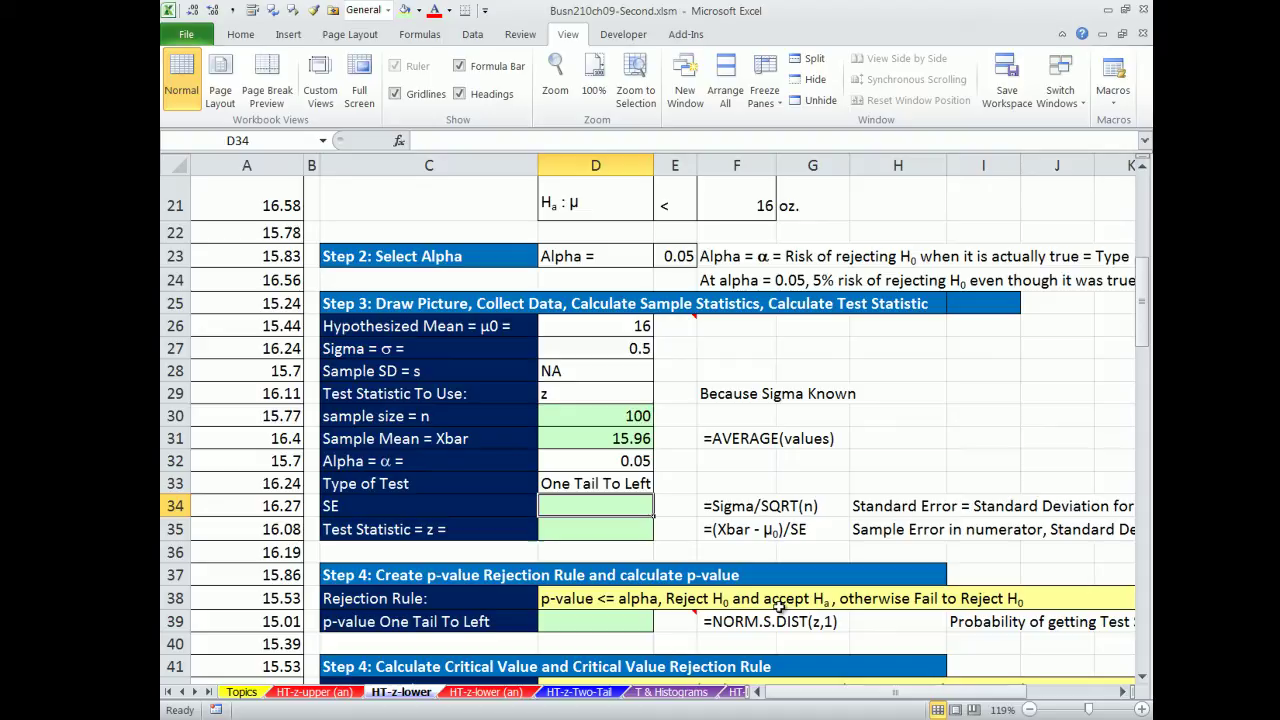
# Calculate the standard error in D34 with =D27/SQRT(D30)
pyautogui.write('=')
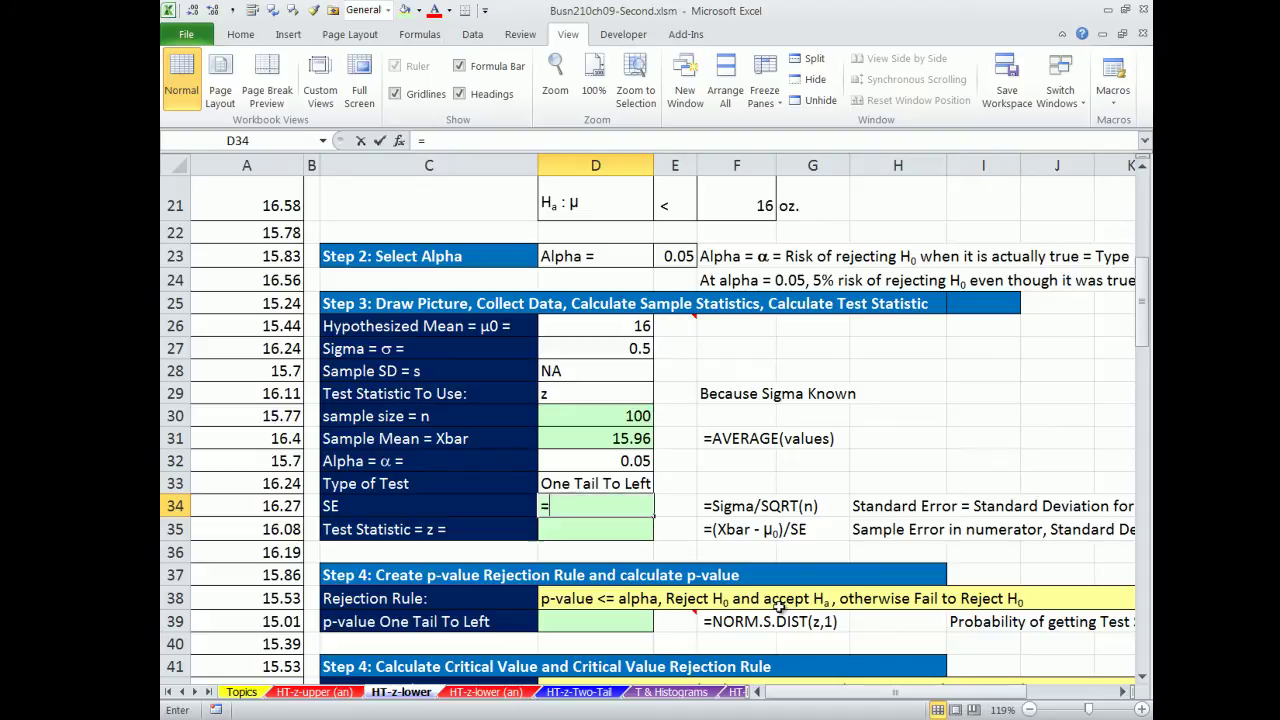
pyautogui.click(603, 349)
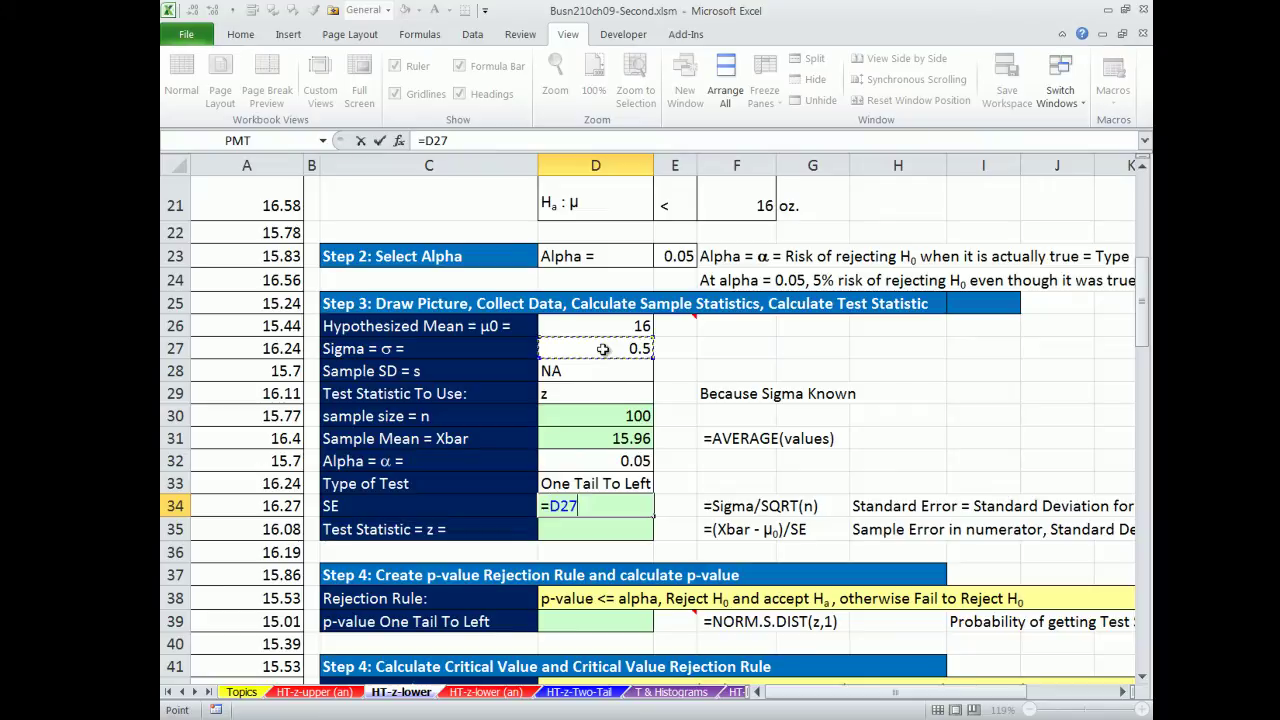
pyautogui.write('/sqrt')
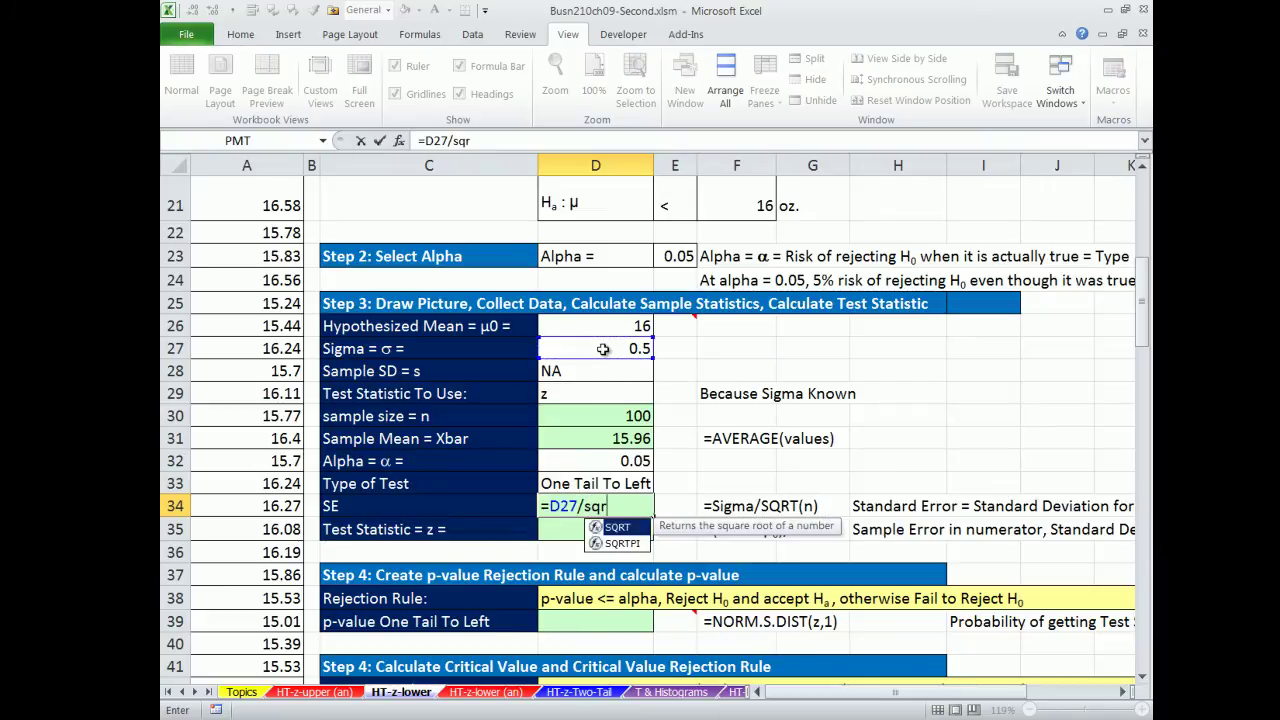
pyautogui.press('Tab')
pyautogui.click(600, 414)
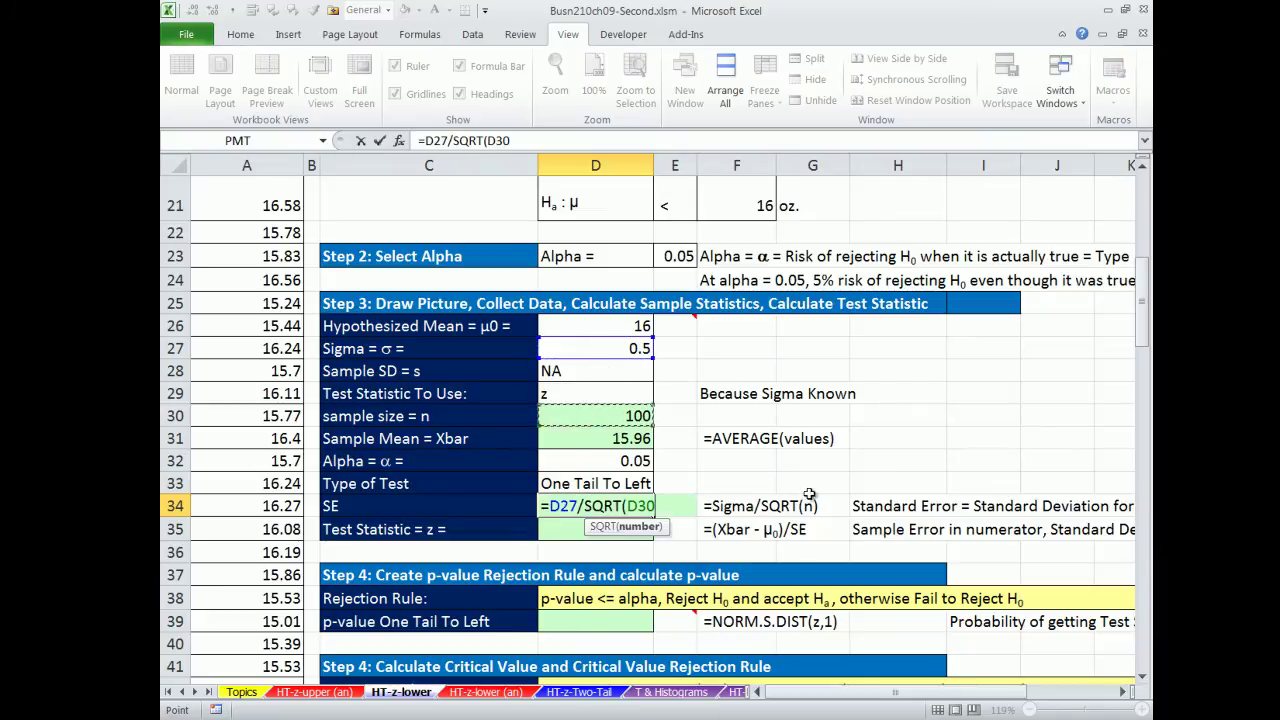
pyautogui.write(')')
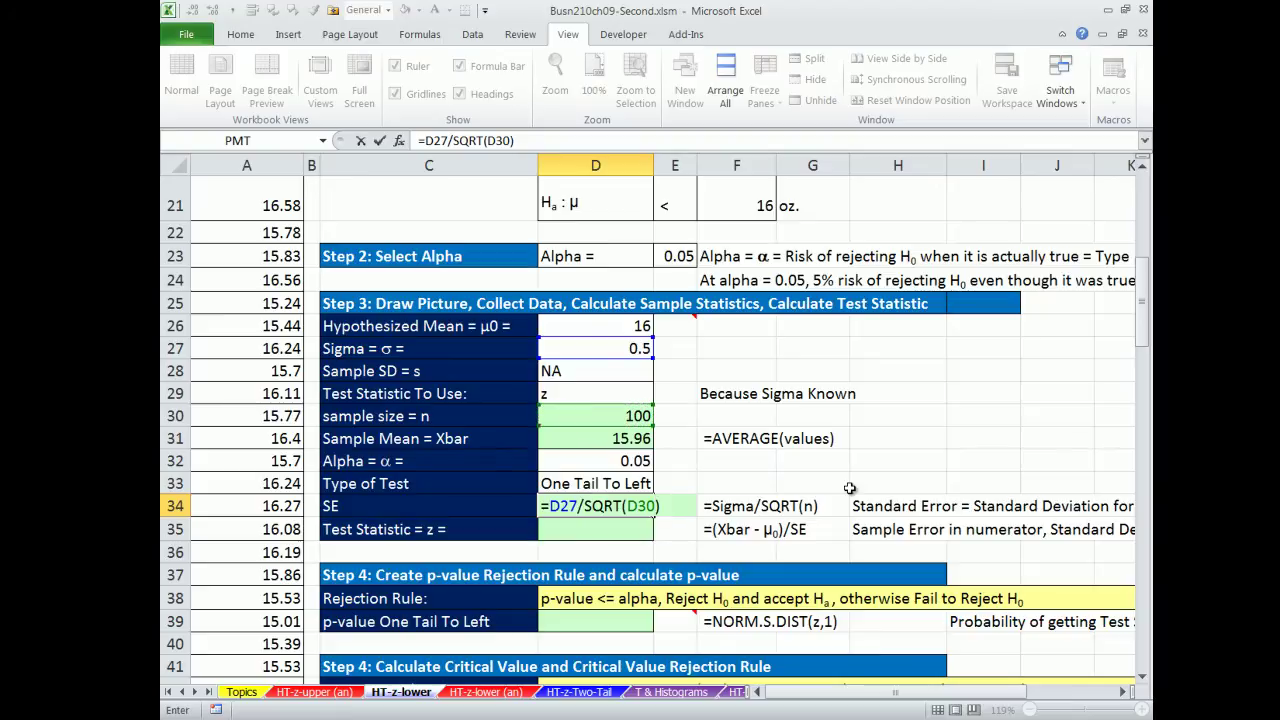
pyautogui.press('Return')
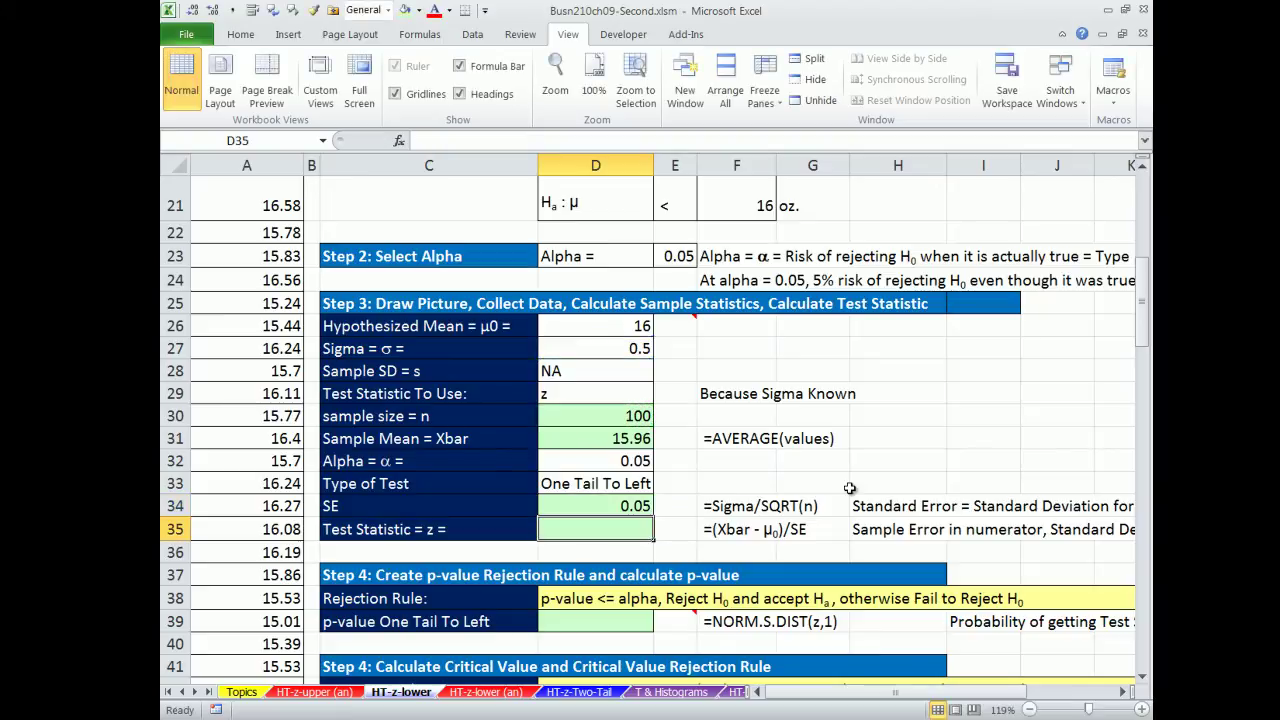
# Display the comment attached to E26 to view the Step 3 sketch of the rejection region
pyautogui.rightClick(678, 324)
pyautogui.click(740, 390)
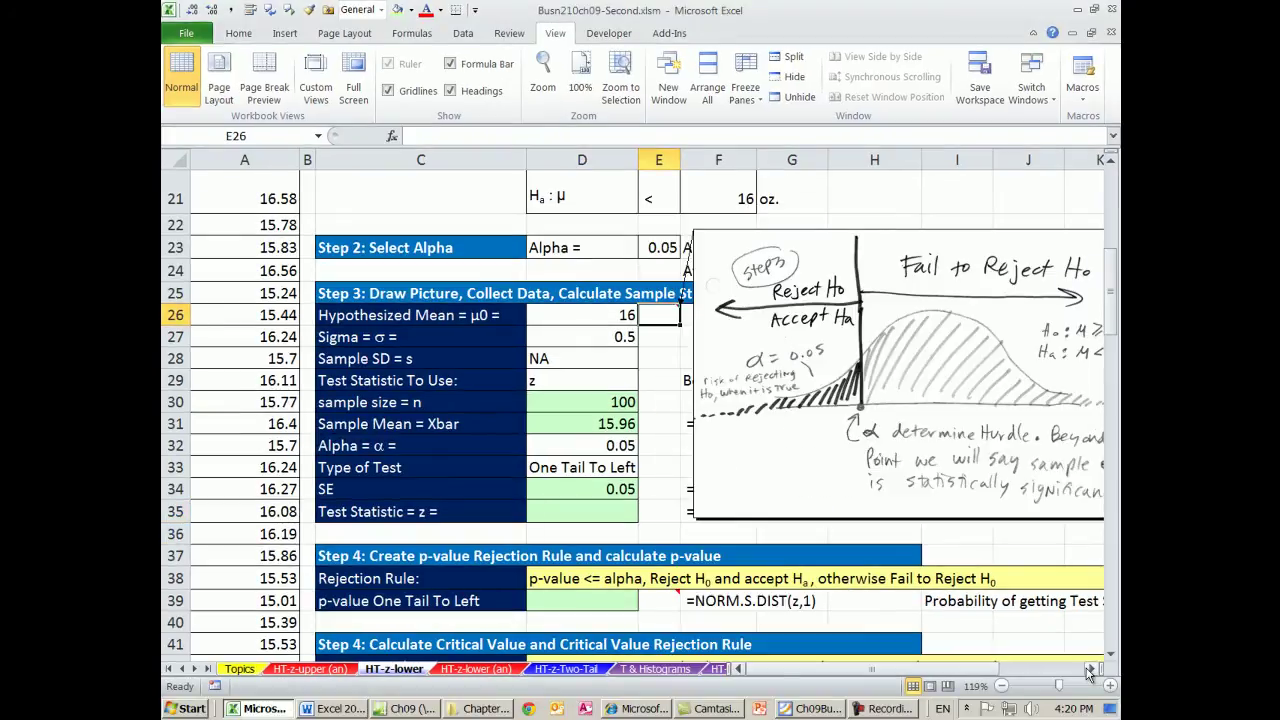
pyautogui.click(1088, 670)
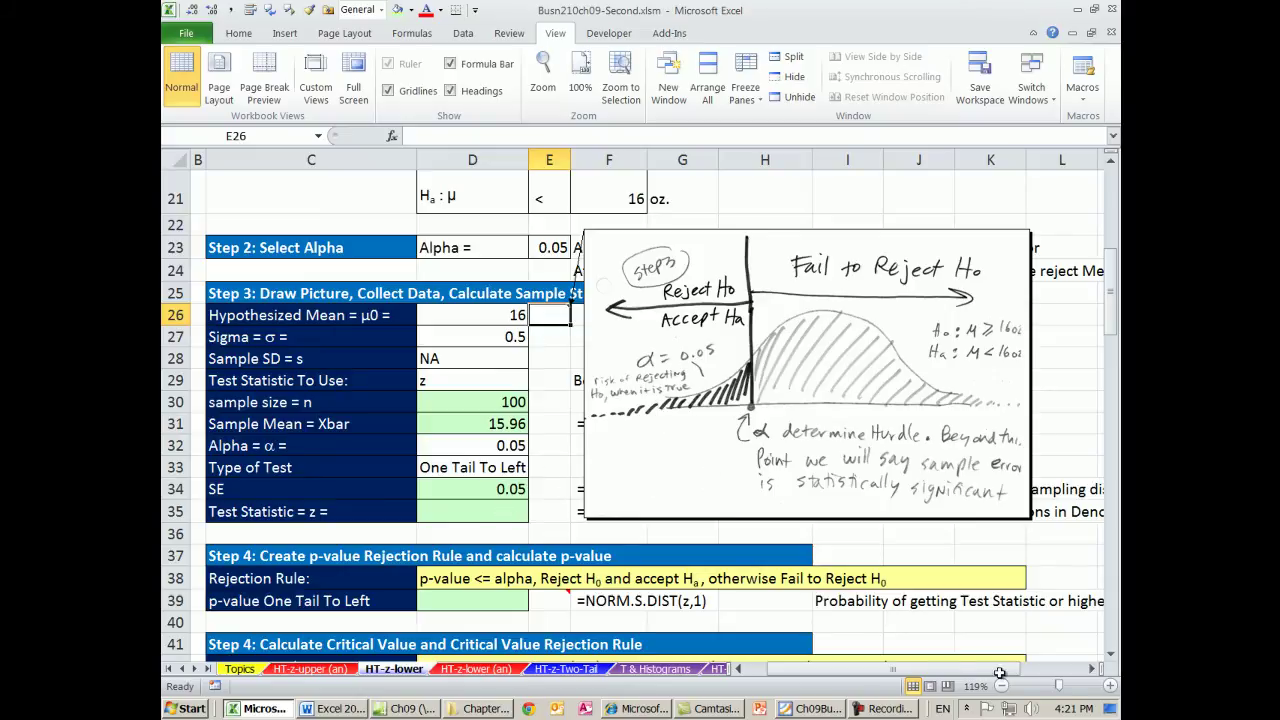
# Calculate the z test statistic in D35 with =(D31-D26)/D34
pyautogui.click(1111, 656)
pyautogui.click(1111, 656)
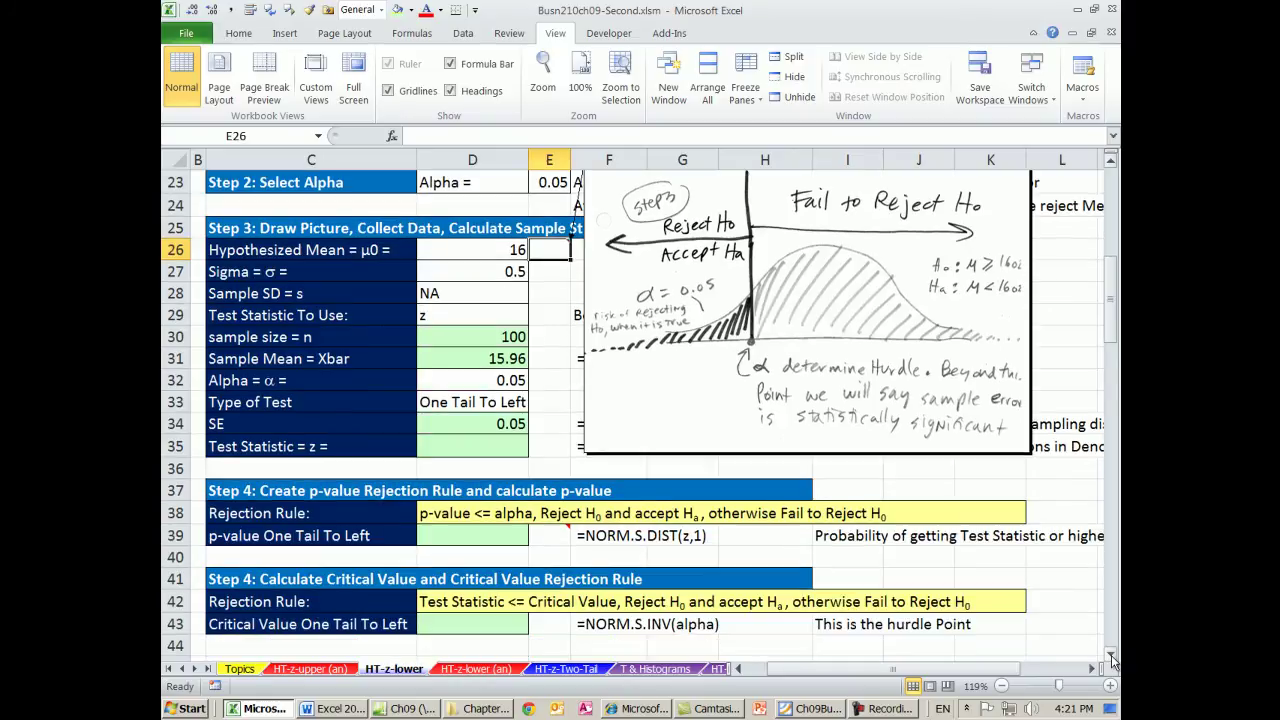
pyautogui.click(1111, 657)
pyautogui.click(1111, 657)
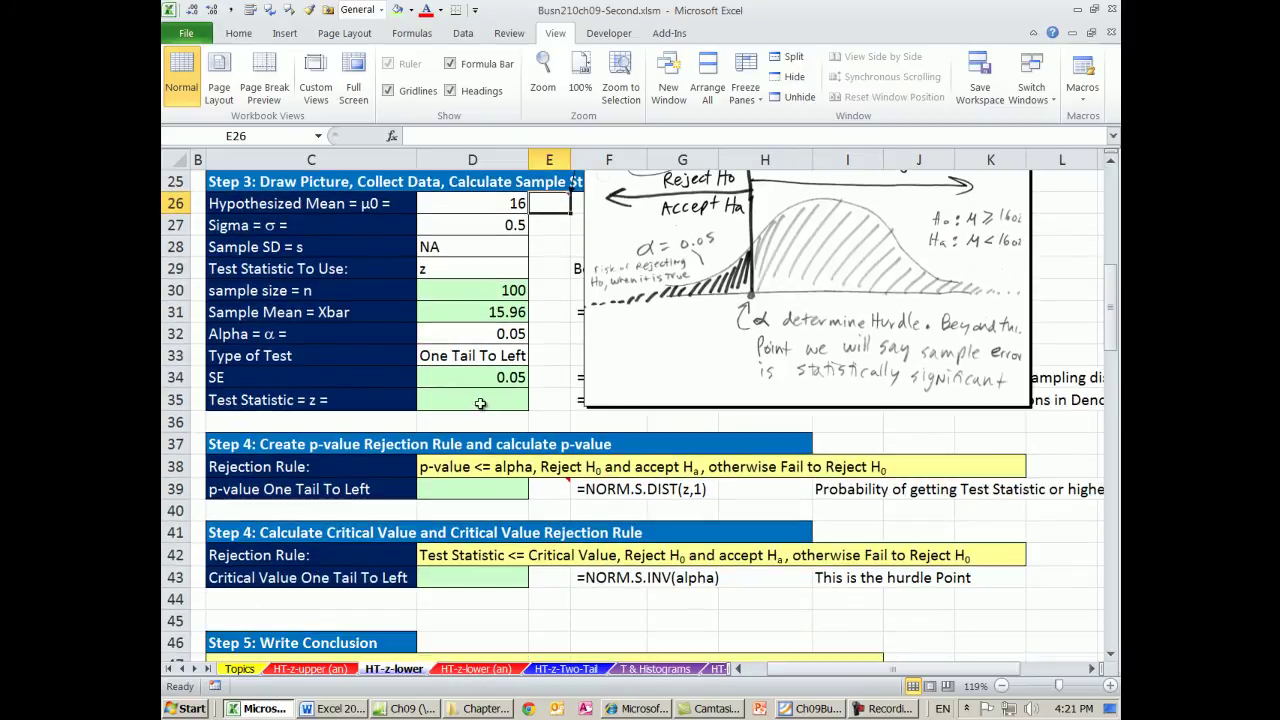
pyautogui.click(480, 403)
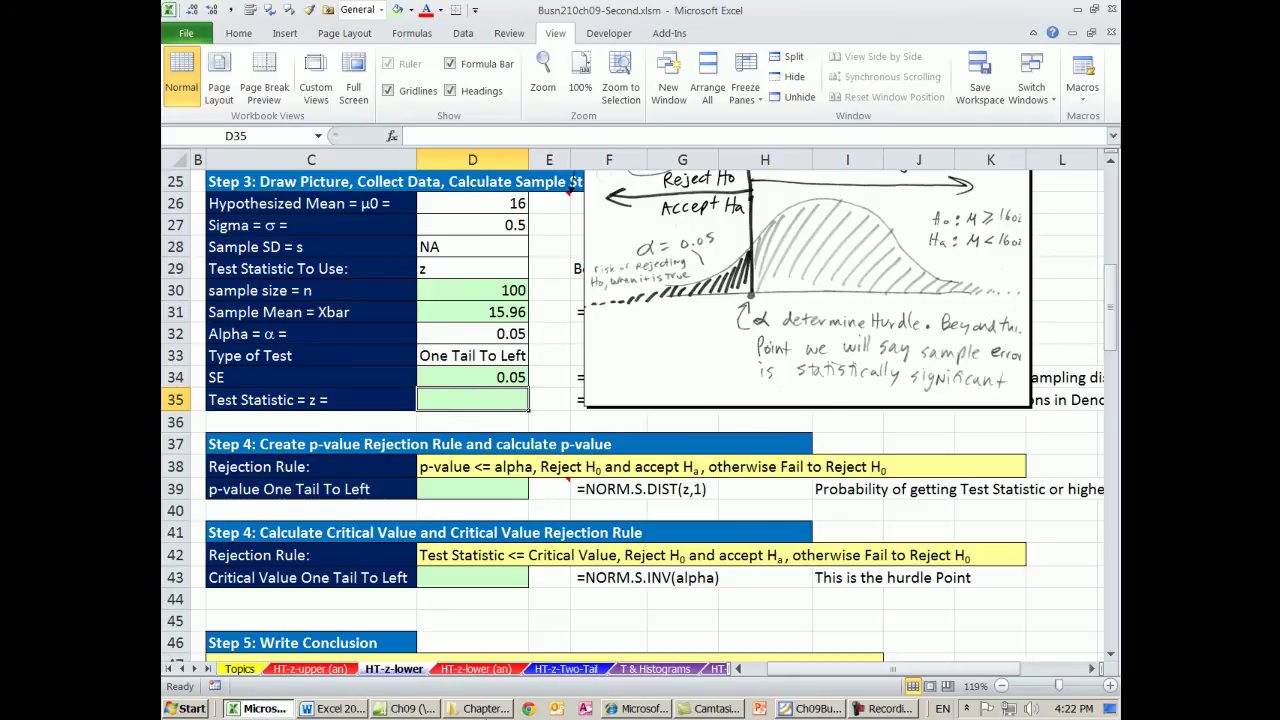
pyautogui.write('=')
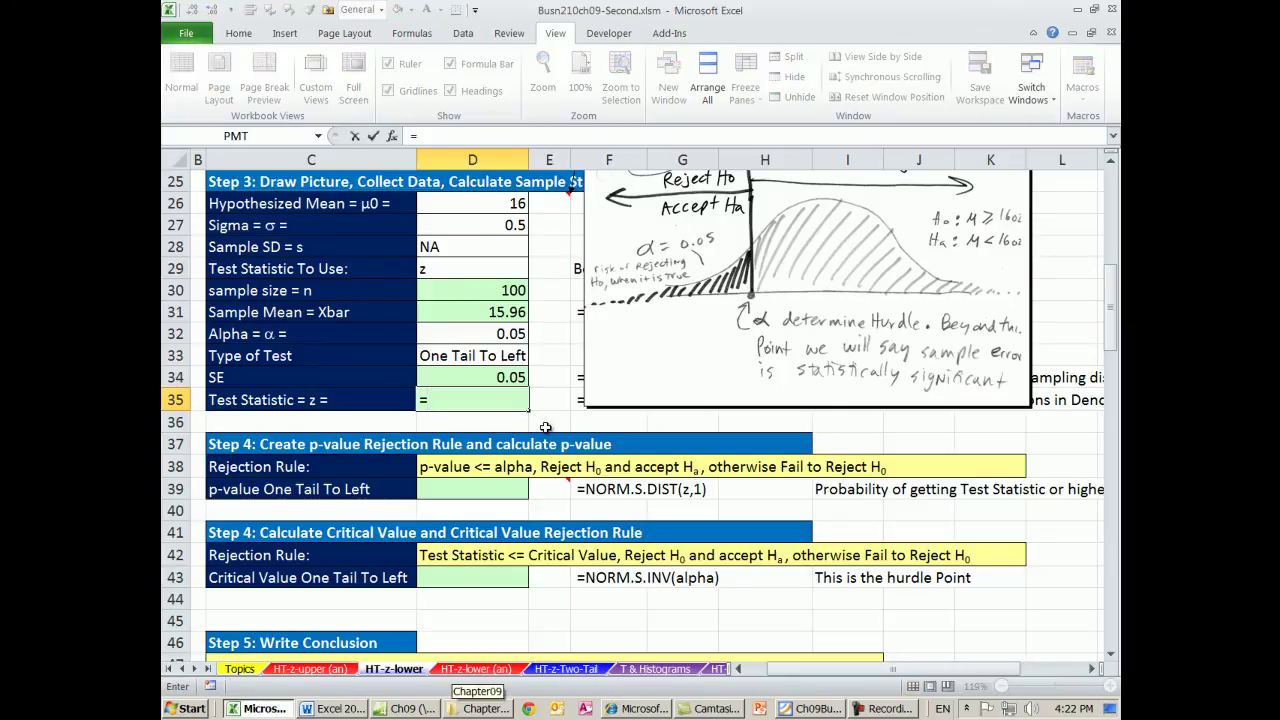
pyautogui.write('(')
pyautogui.click(465, 316)
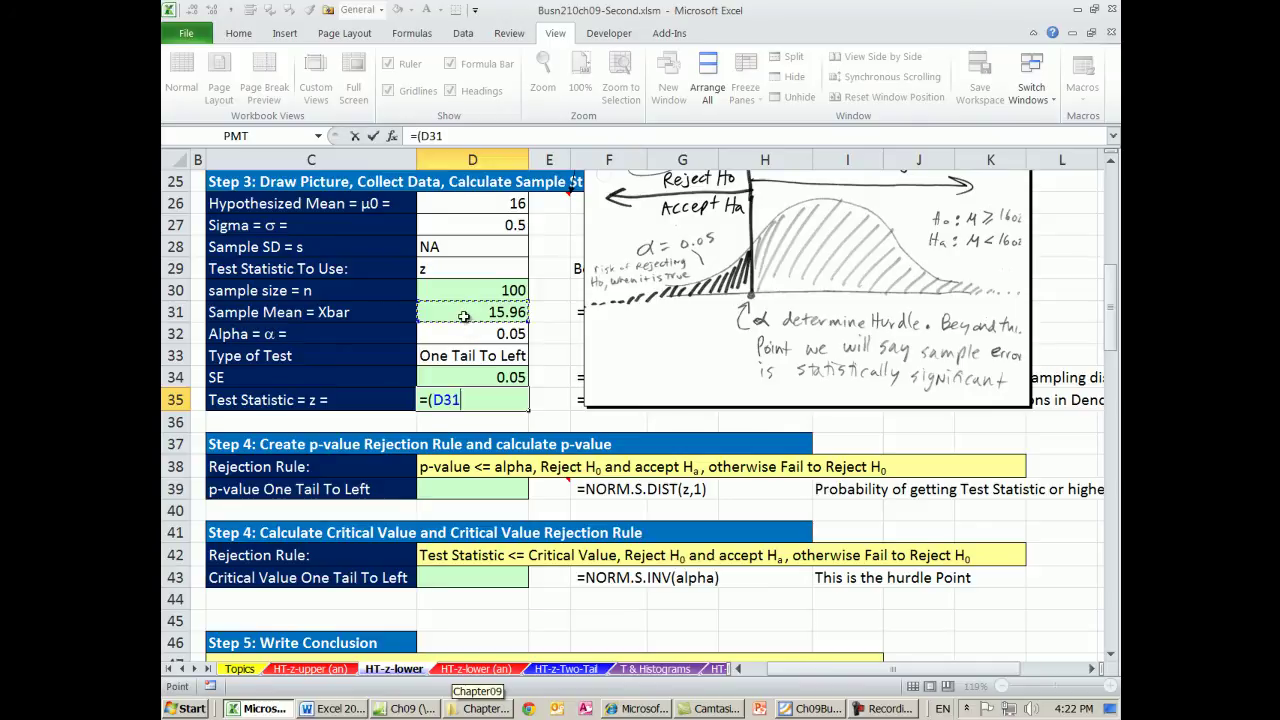
pyautogui.write('-')
pyautogui.click(471, 208)
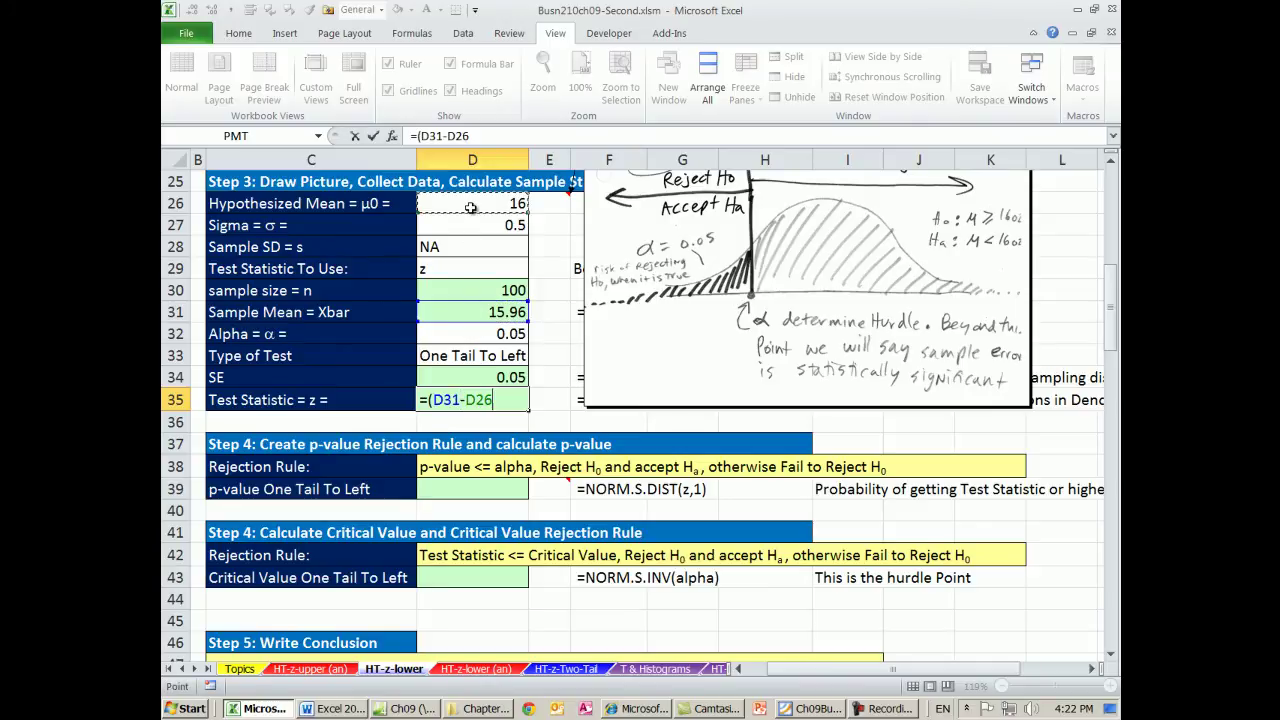
pyautogui.write(')/')
pyautogui.click(520, 377)
pyautogui.hotkey('ctrl', 'Return')
pyautogui.press('Up')
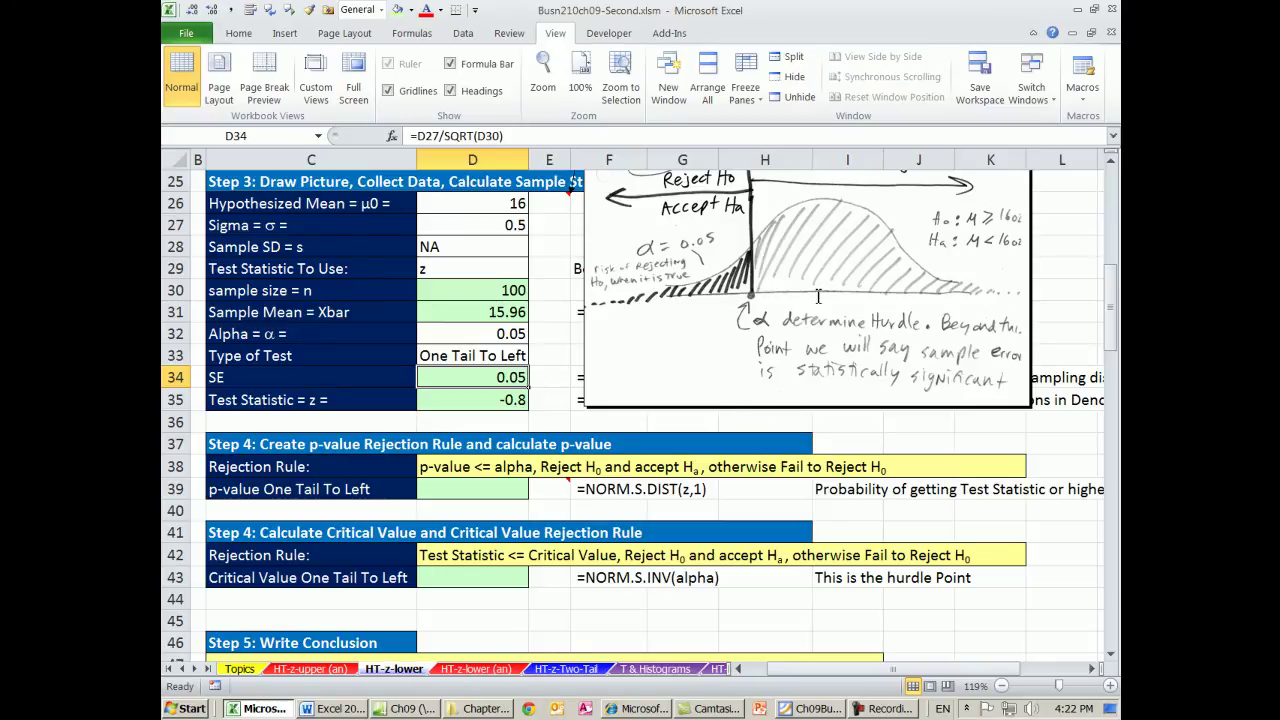
# Calculate the one-tail-to-the-left p-value in D39 with =NORM.S.DIST(D35,1)
pyautogui.click(497, 484)
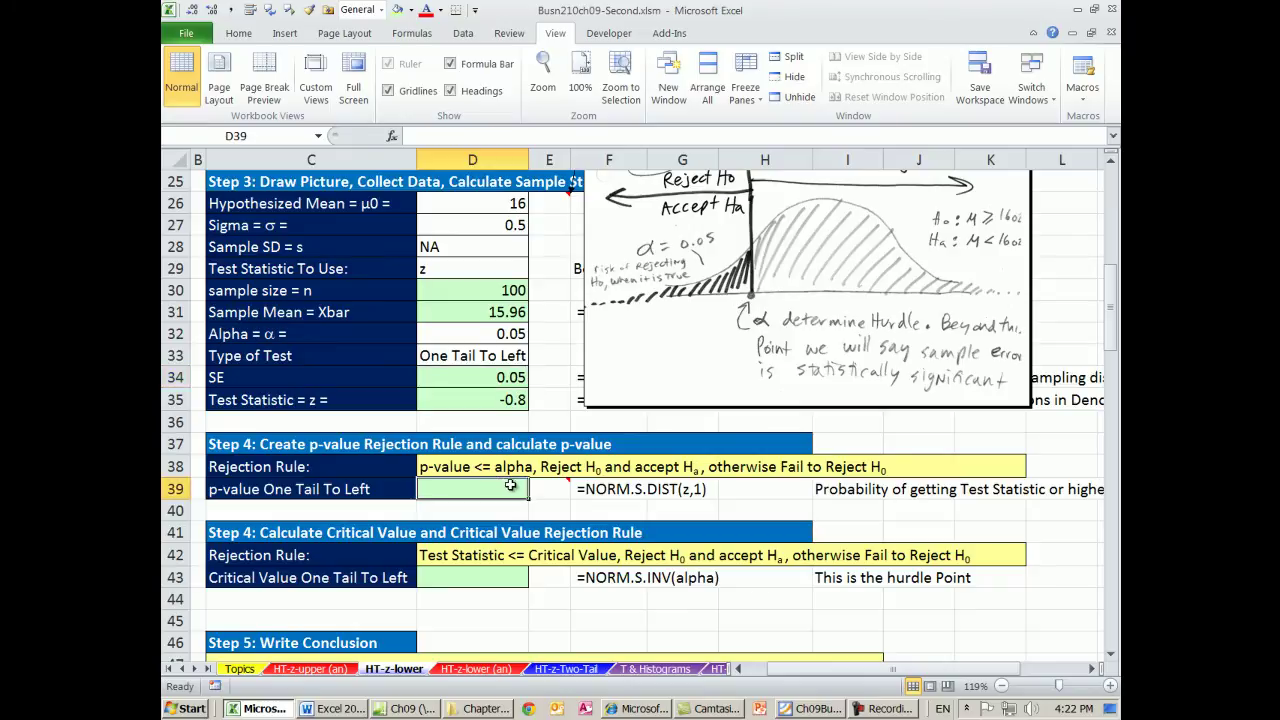
pyautogui.scroll(-1, 530, 486)
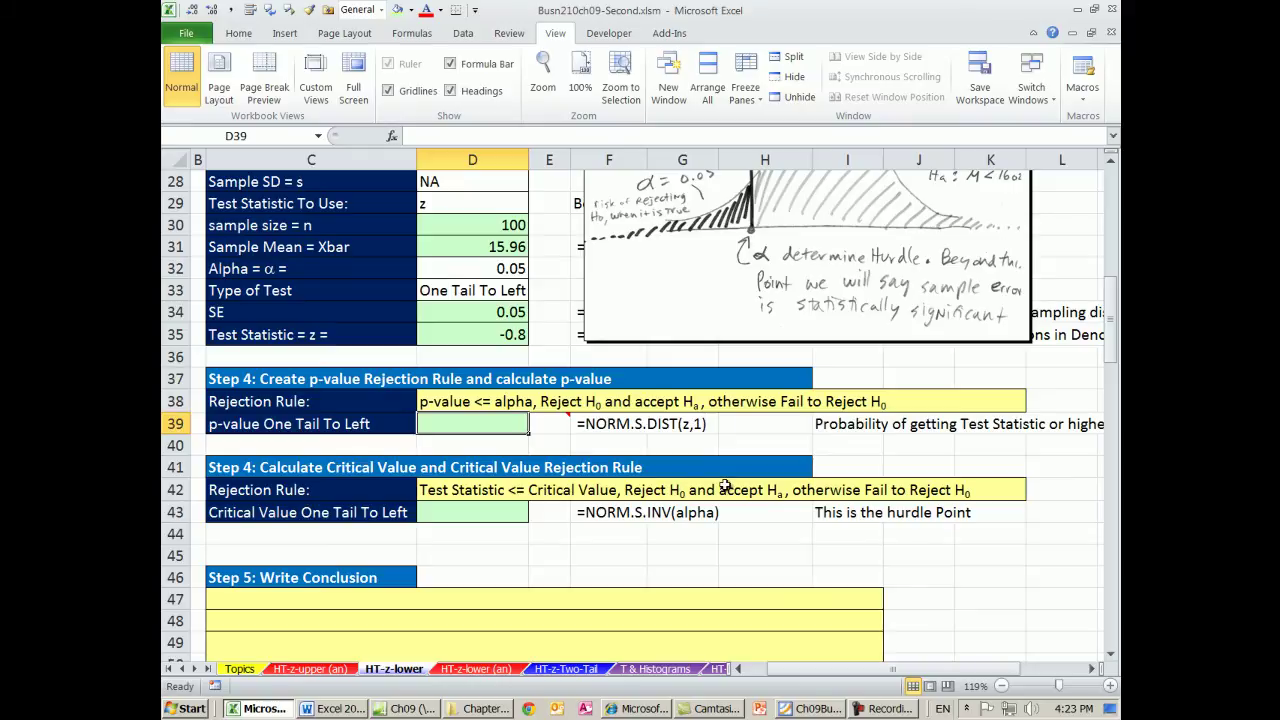
pyautogui.write('=')
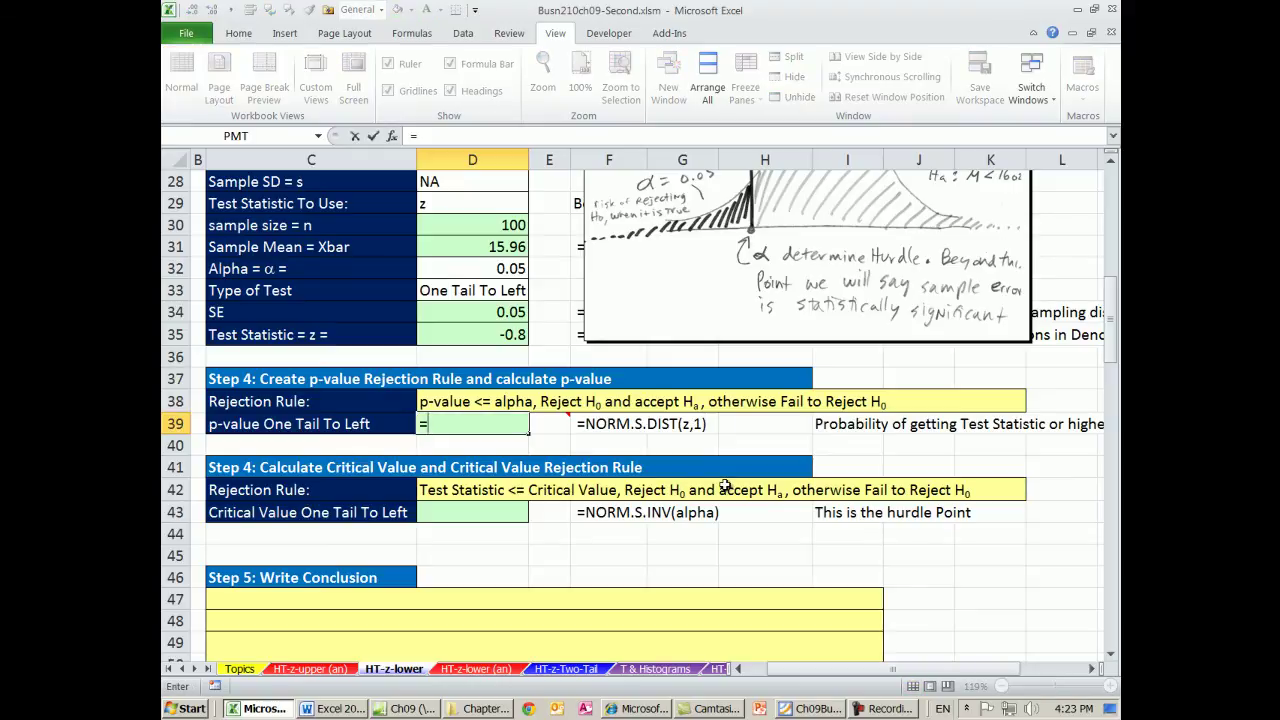
pyautogui.write('norm')
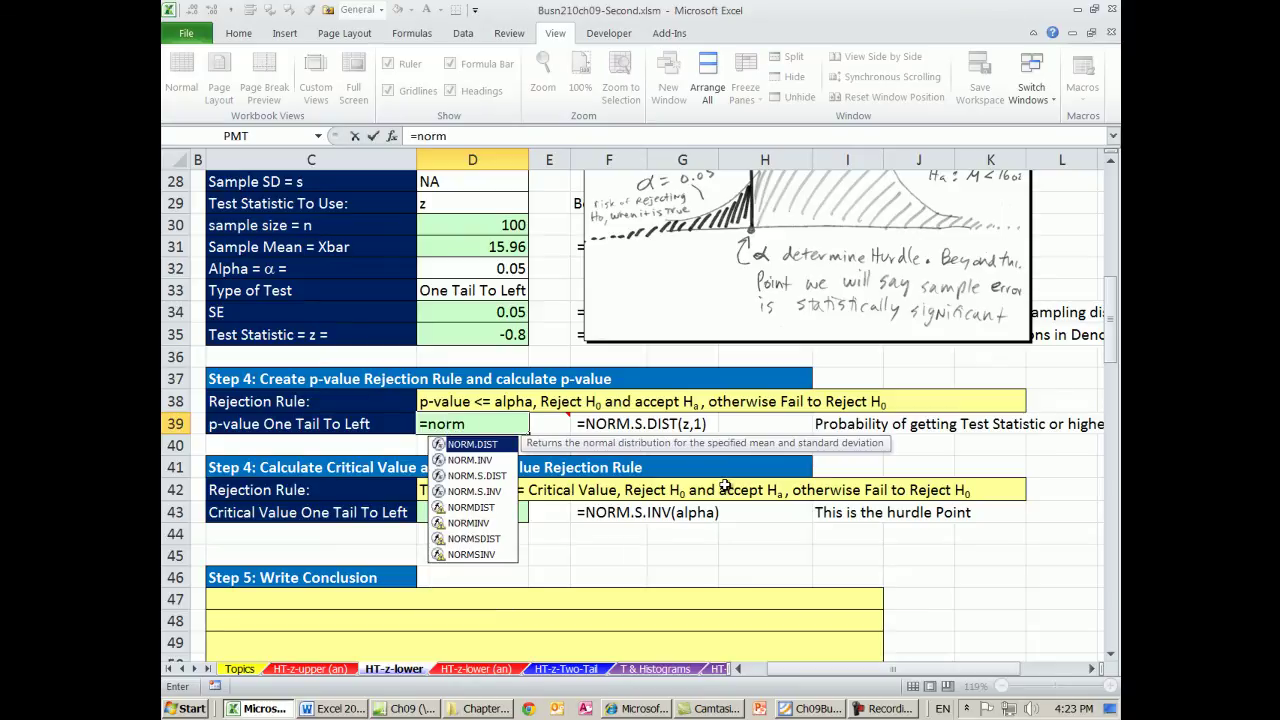
pyautogui.write('.s')
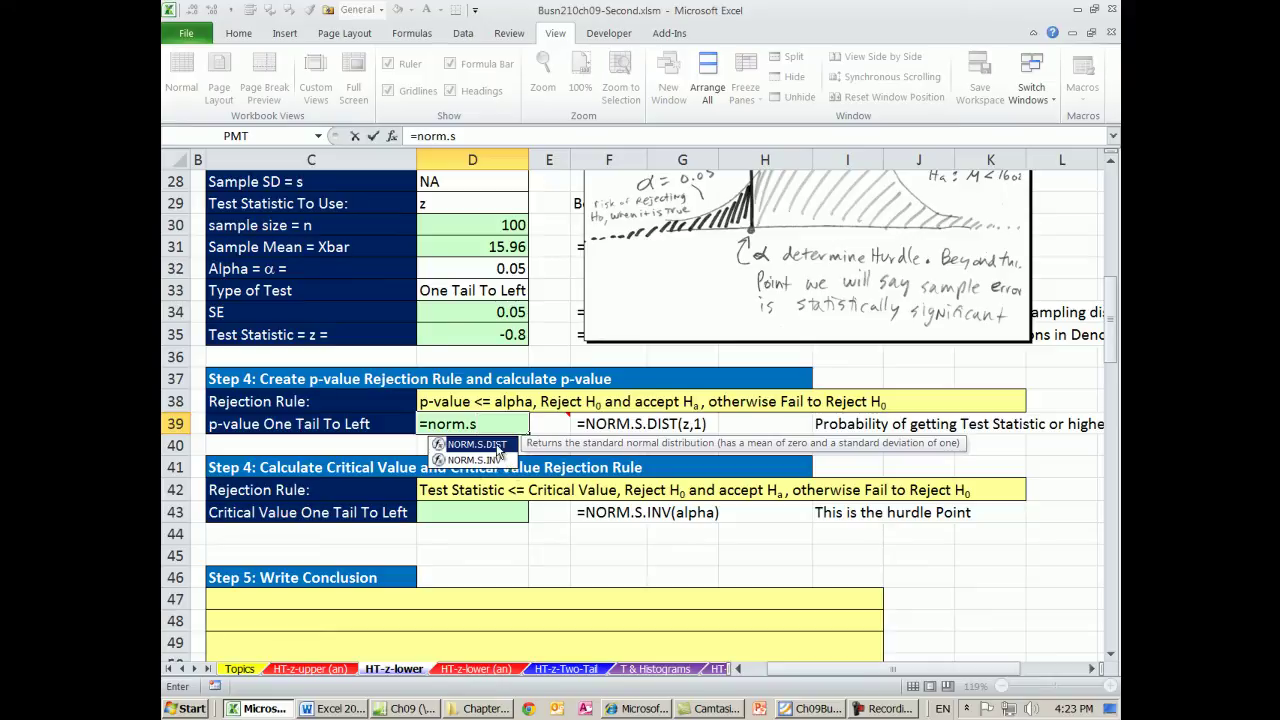
pyautogui.doubleClick(490, 444)
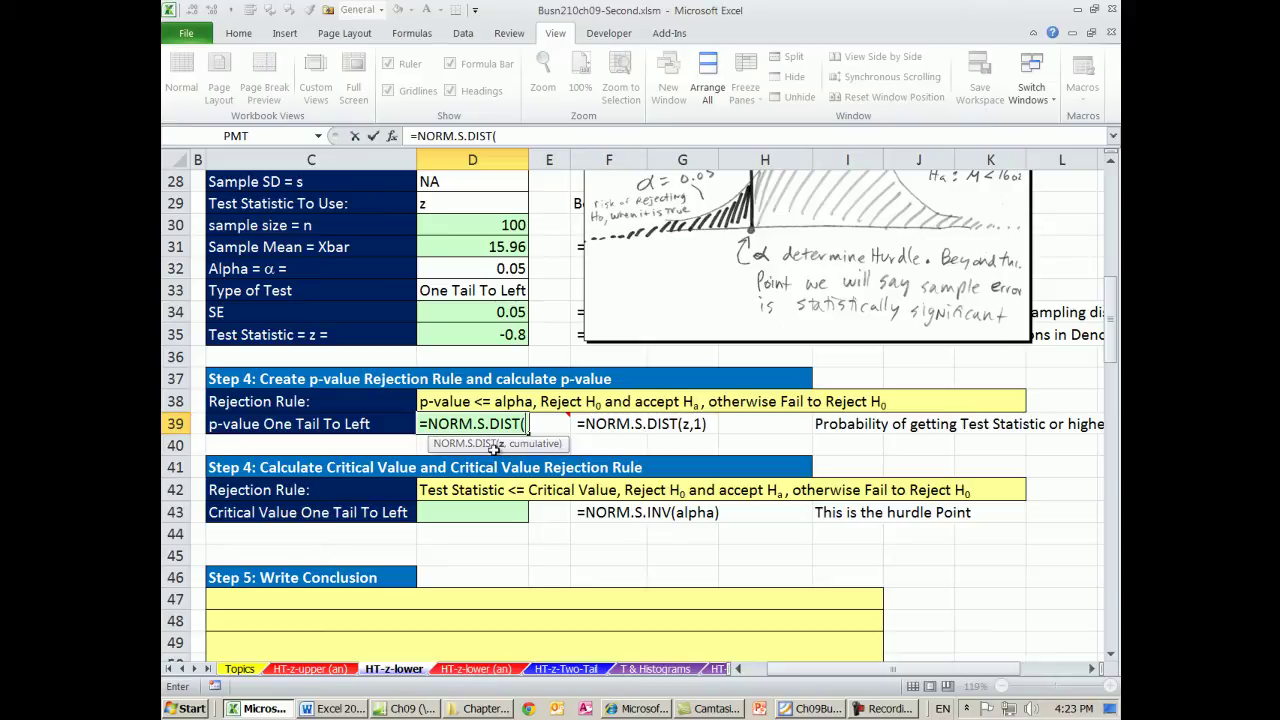
pyautogui.click(477, 333)
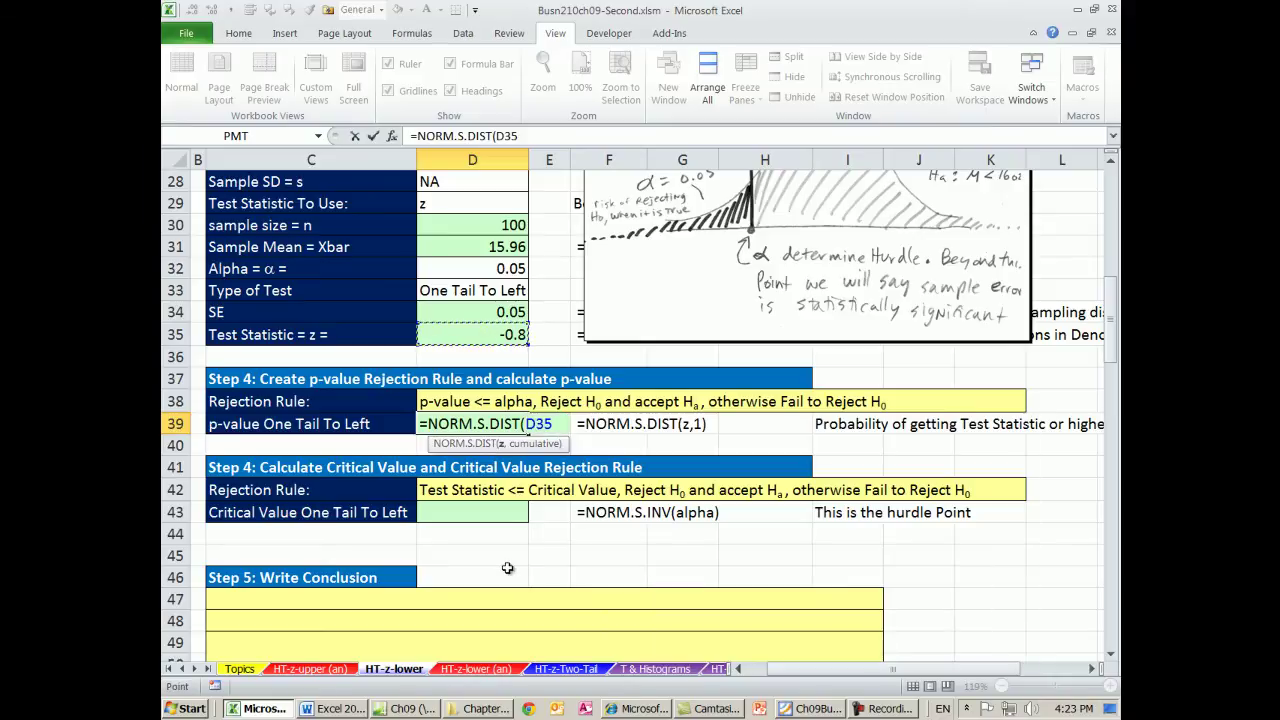
pyautogui.write(',1)')
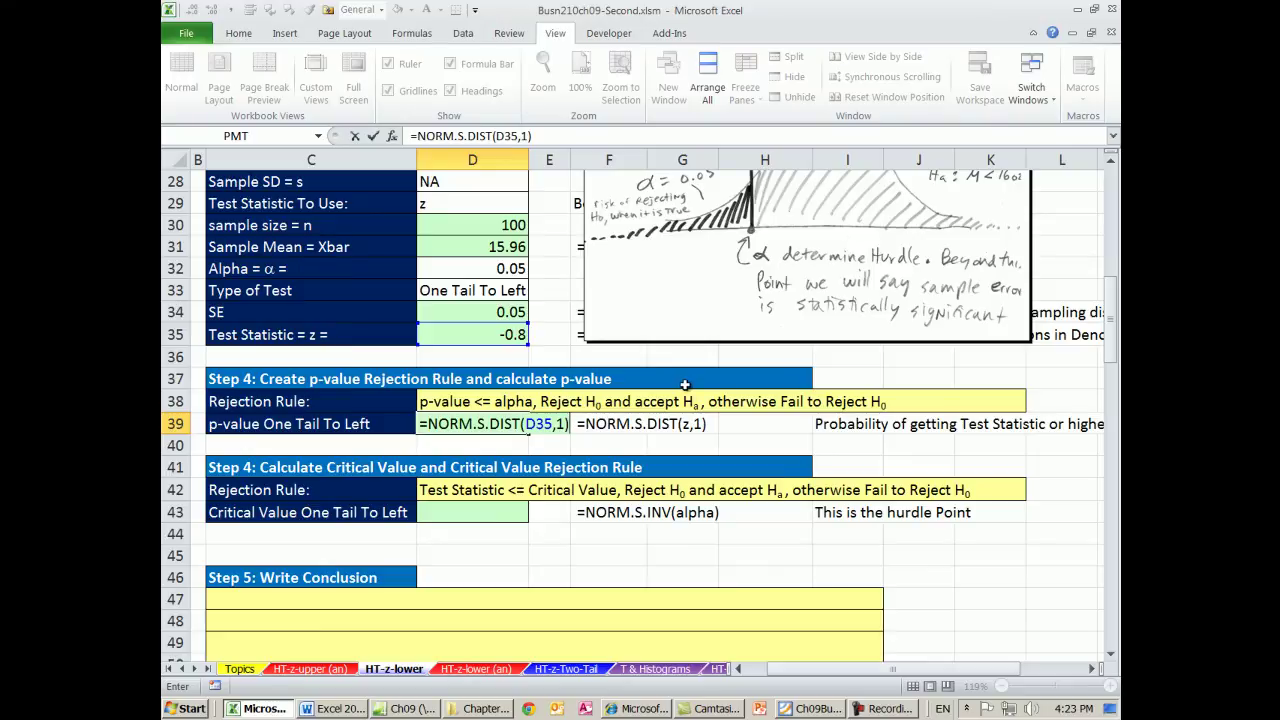
pyautogui.hotkey('ctrl', 'Return')
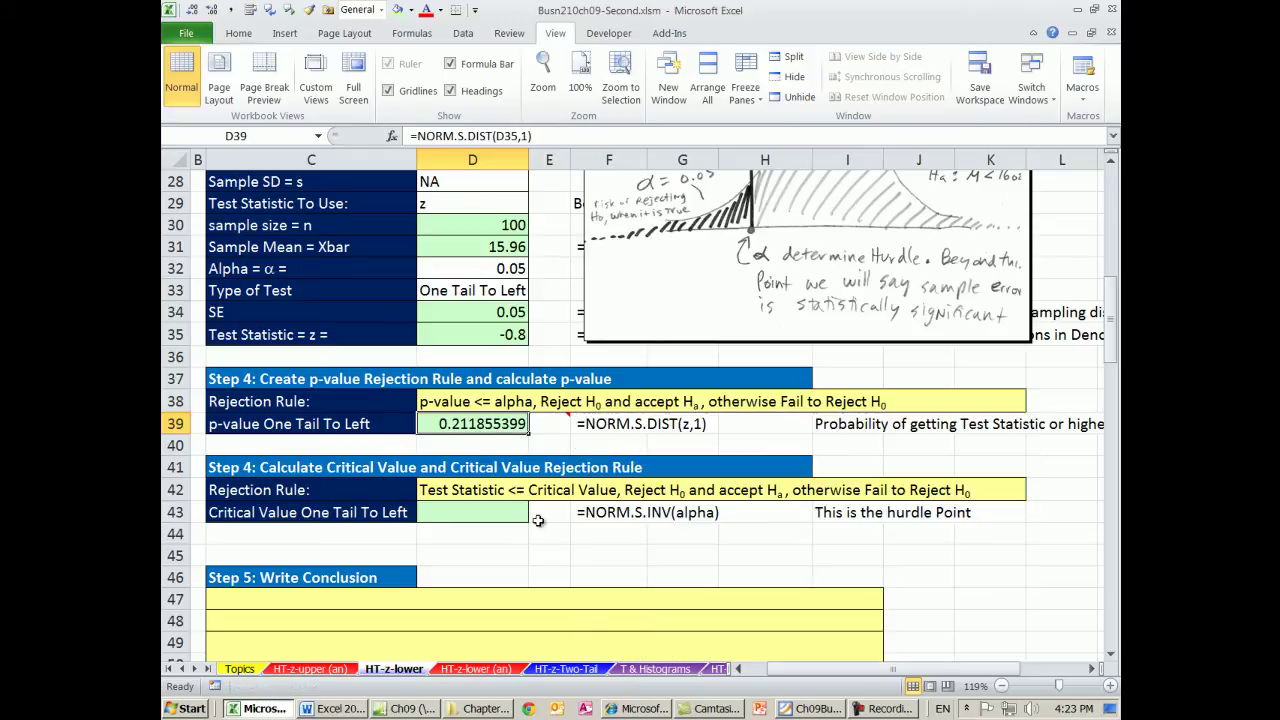
# Display the comment attached to E39 to view the Step 4 sketch of the p-value and critical value
pyautogui.rightClick(563, 418)
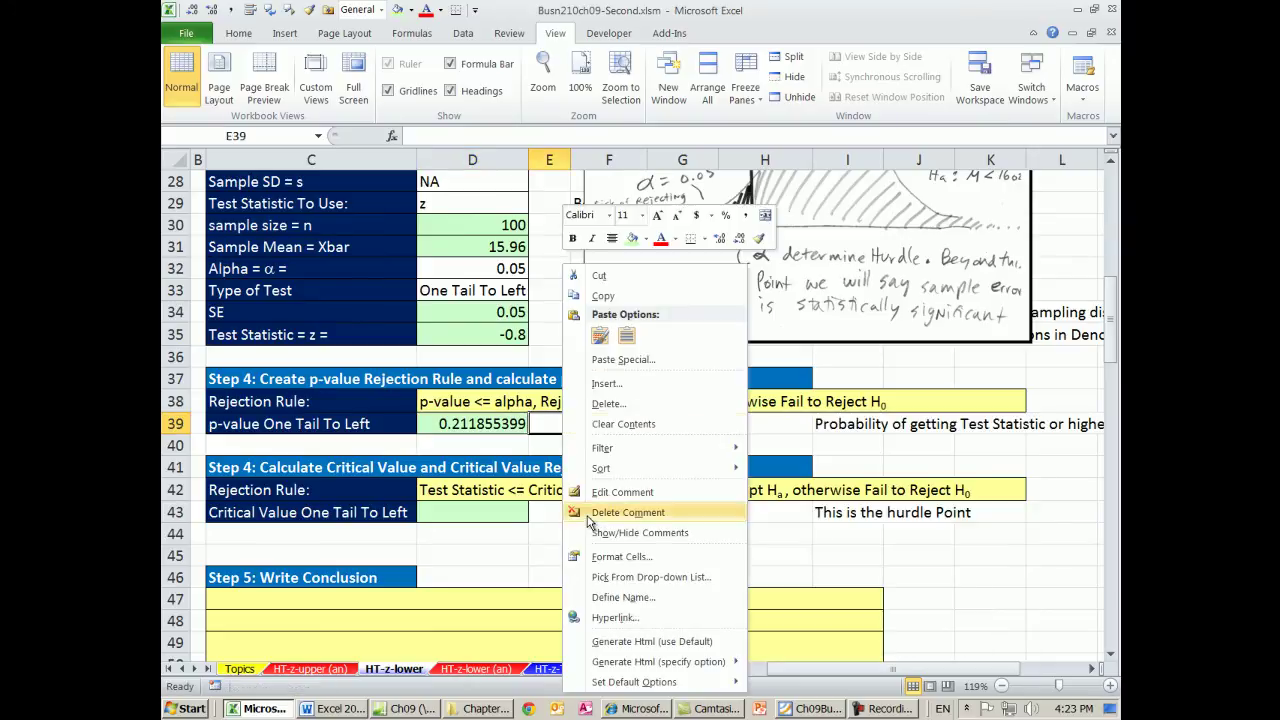
pyautogui.click(602, 533)
pyautogui.scroll(-1, 791, 516)
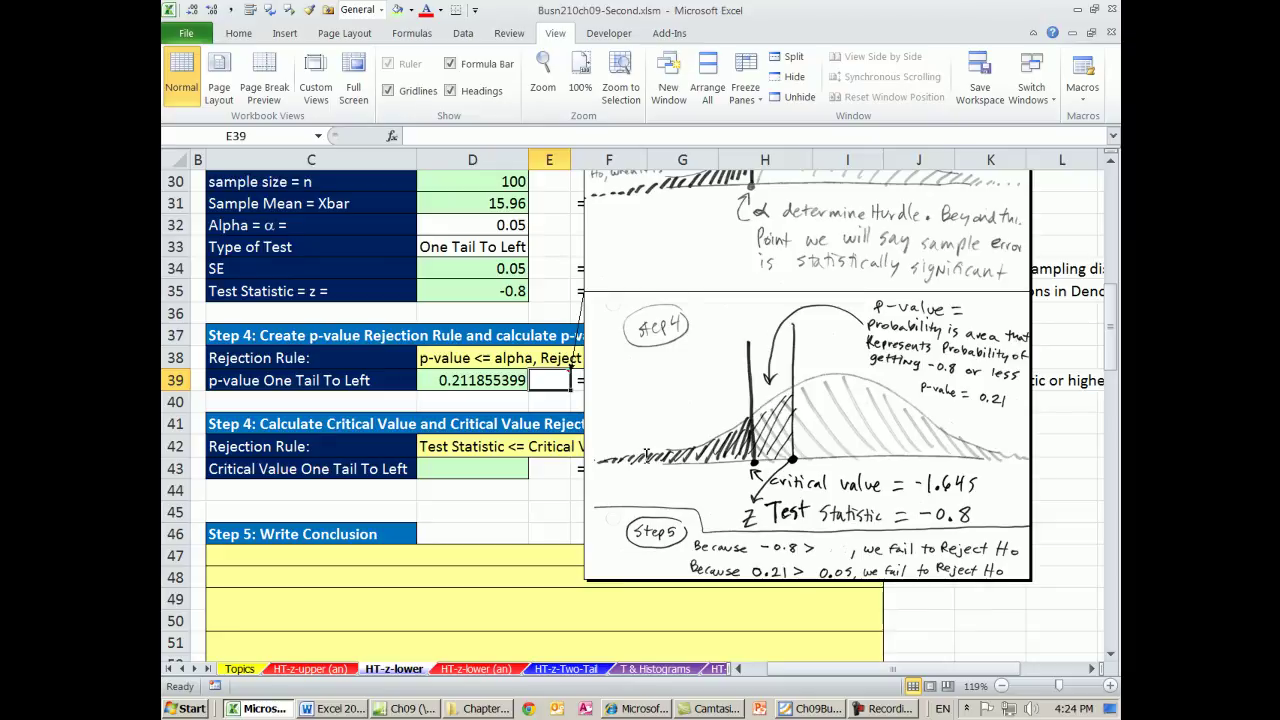
# Calculate the one-tail-to-the-left critical value in D43 from alpha with =NORM.S.INV(D32)
pyautogui.click(453, 468)
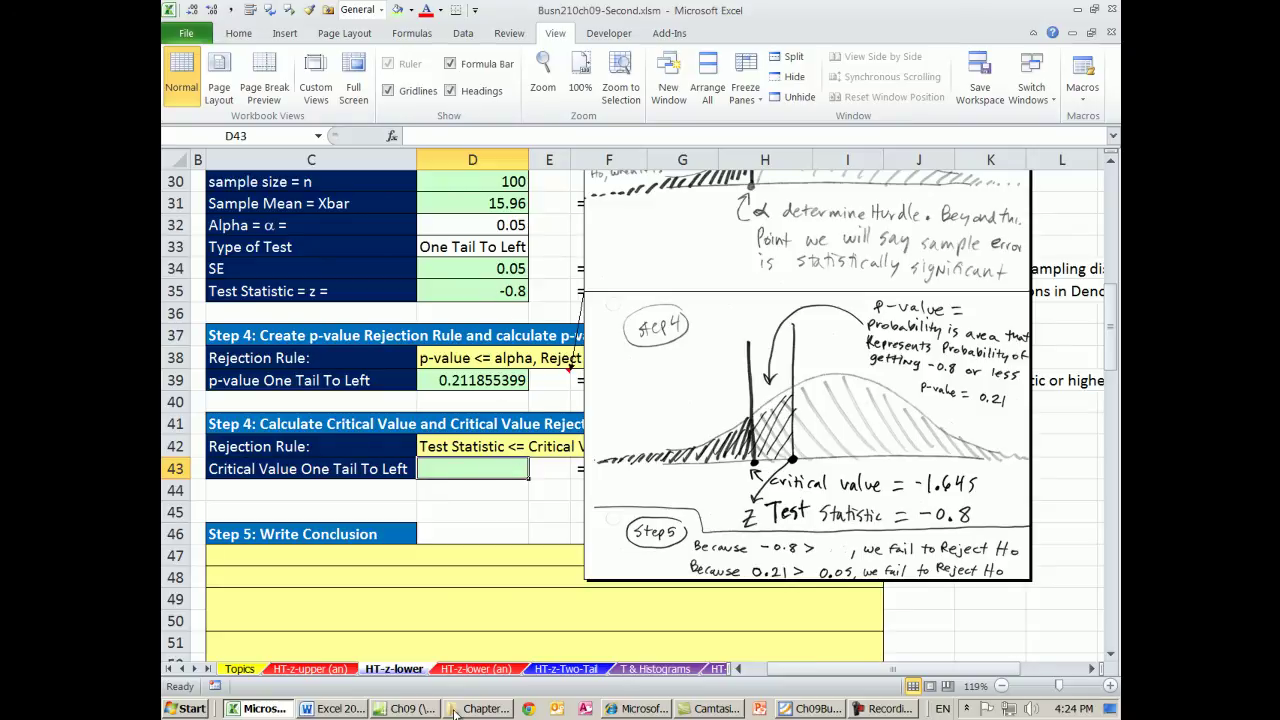
pyautogui.write('=nor')
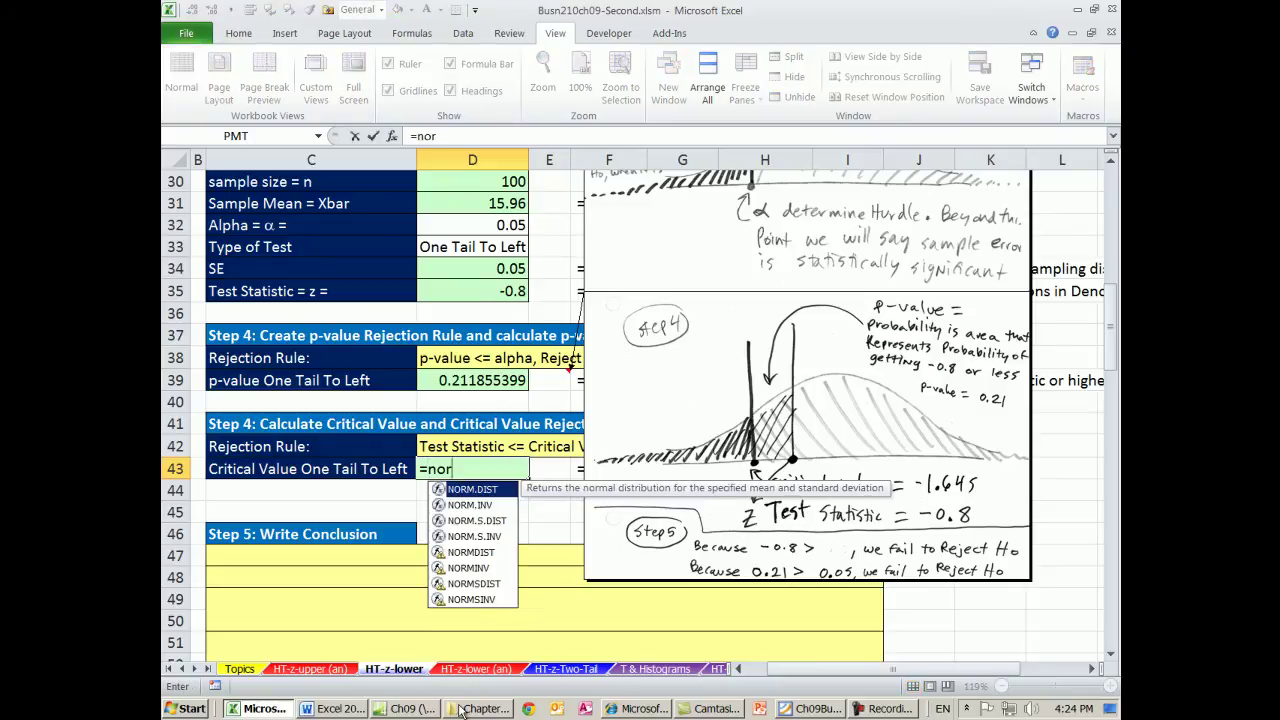
pyautogui.write('m.s')
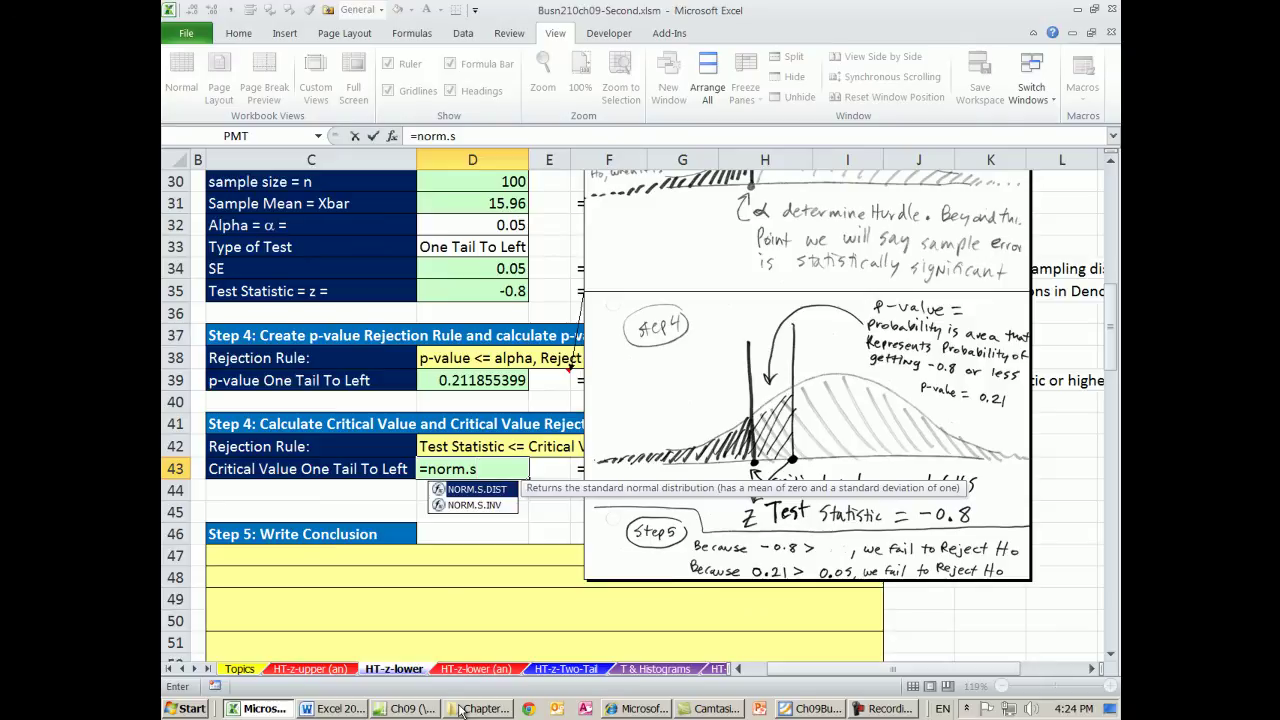
pyautogui.press('Down')
pyautogui.press('Tab')
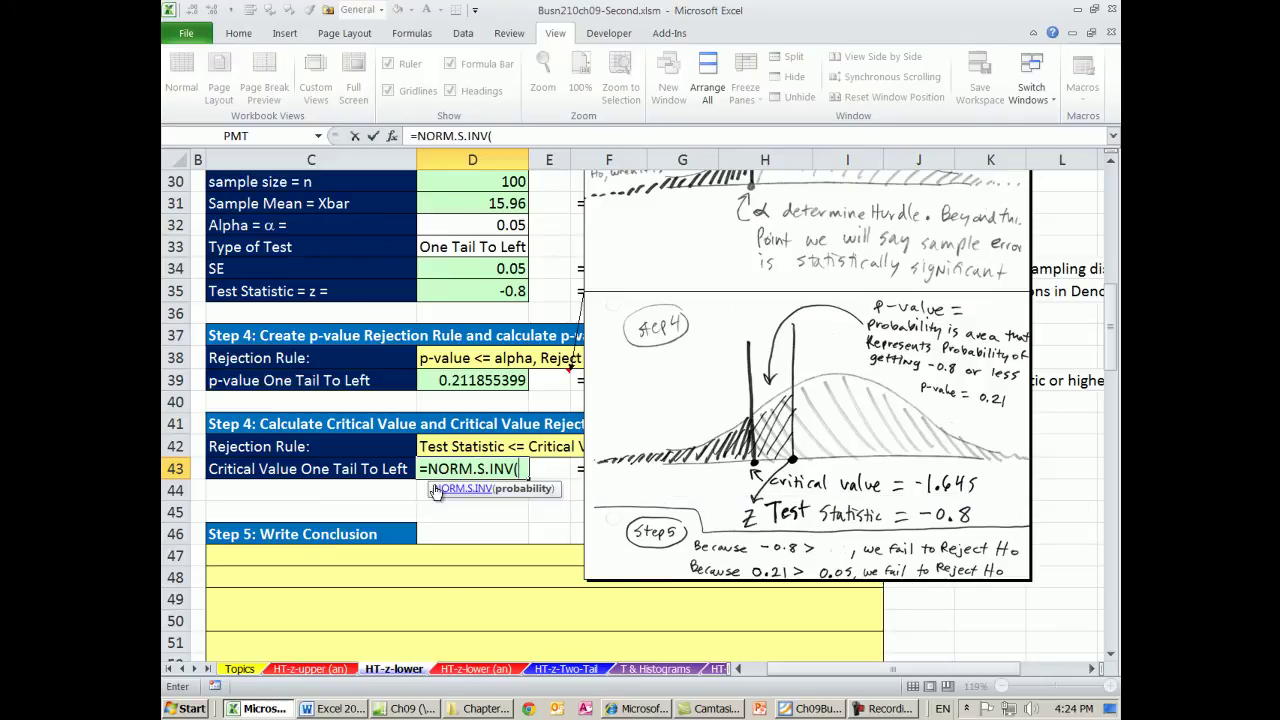
pyautogui.click(507, 225)
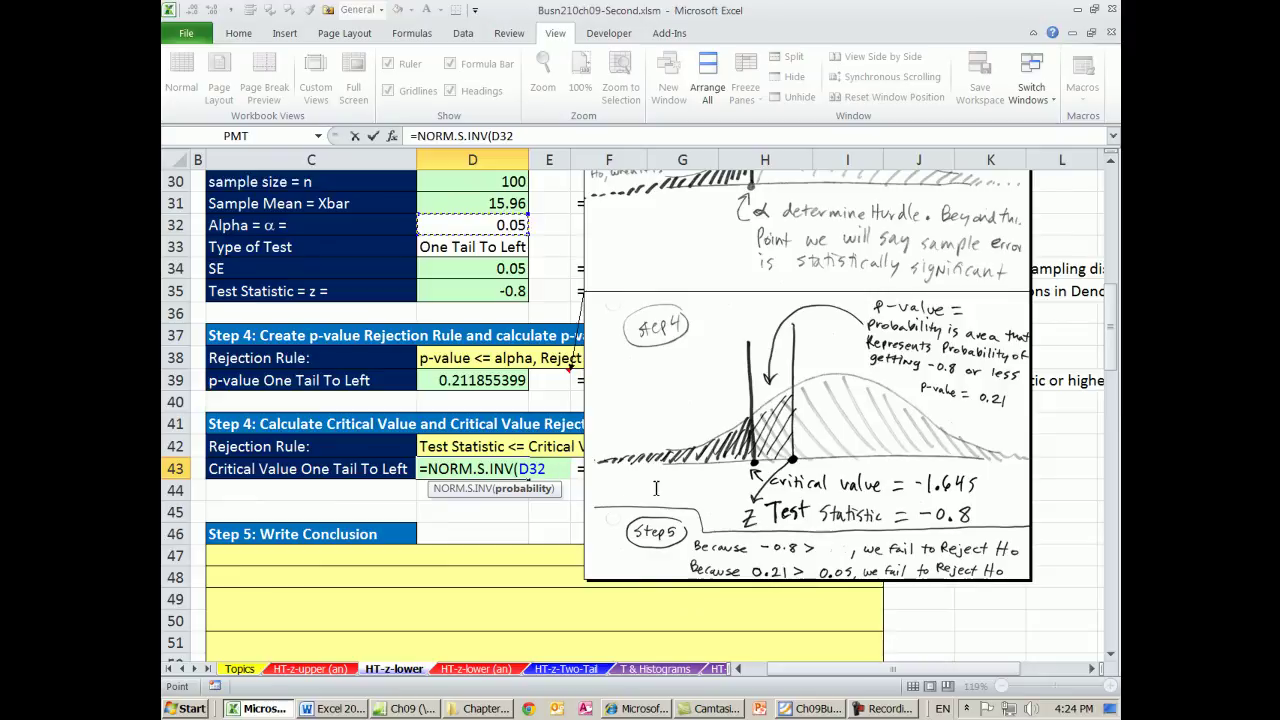
pyautogui.write(')')
pyautogui.hotkey('ctrl', 'Return')
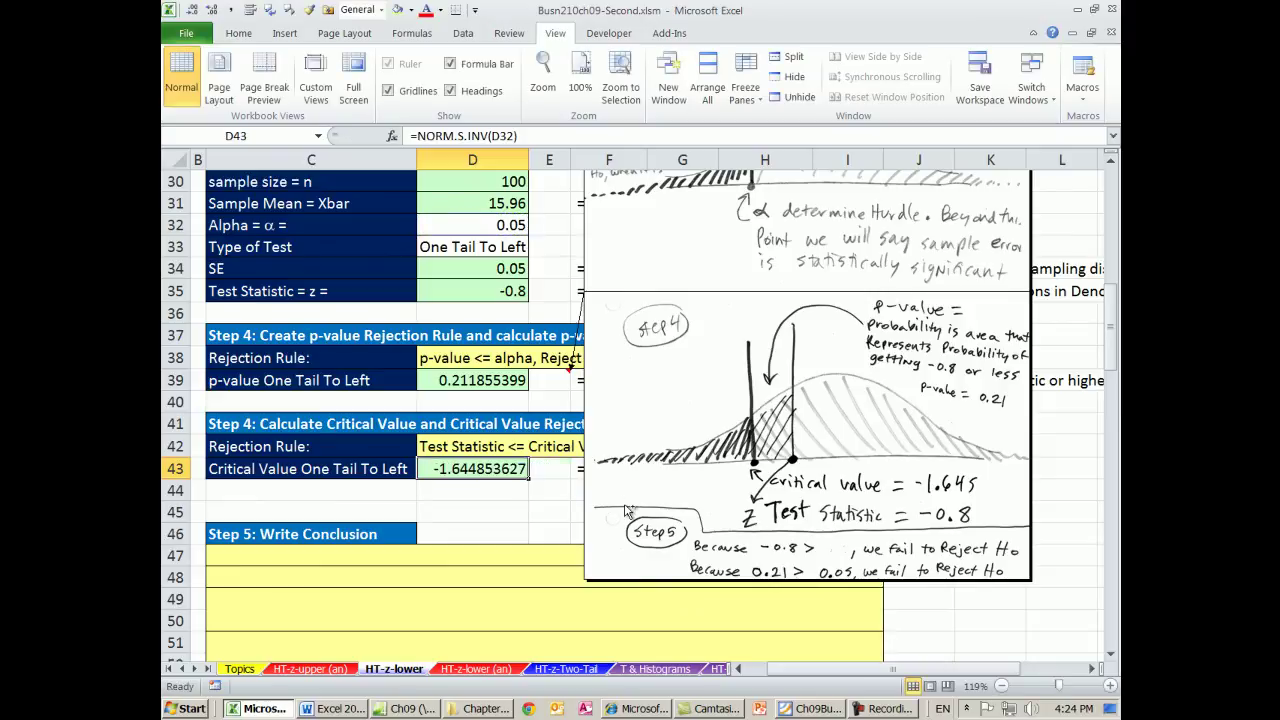
# Move the Step 4 sketch comment slightly up and to the right, clear of the Step 5 conclusion area
pyautogui.click(628, 333)
pyautogui.click(742, 670)
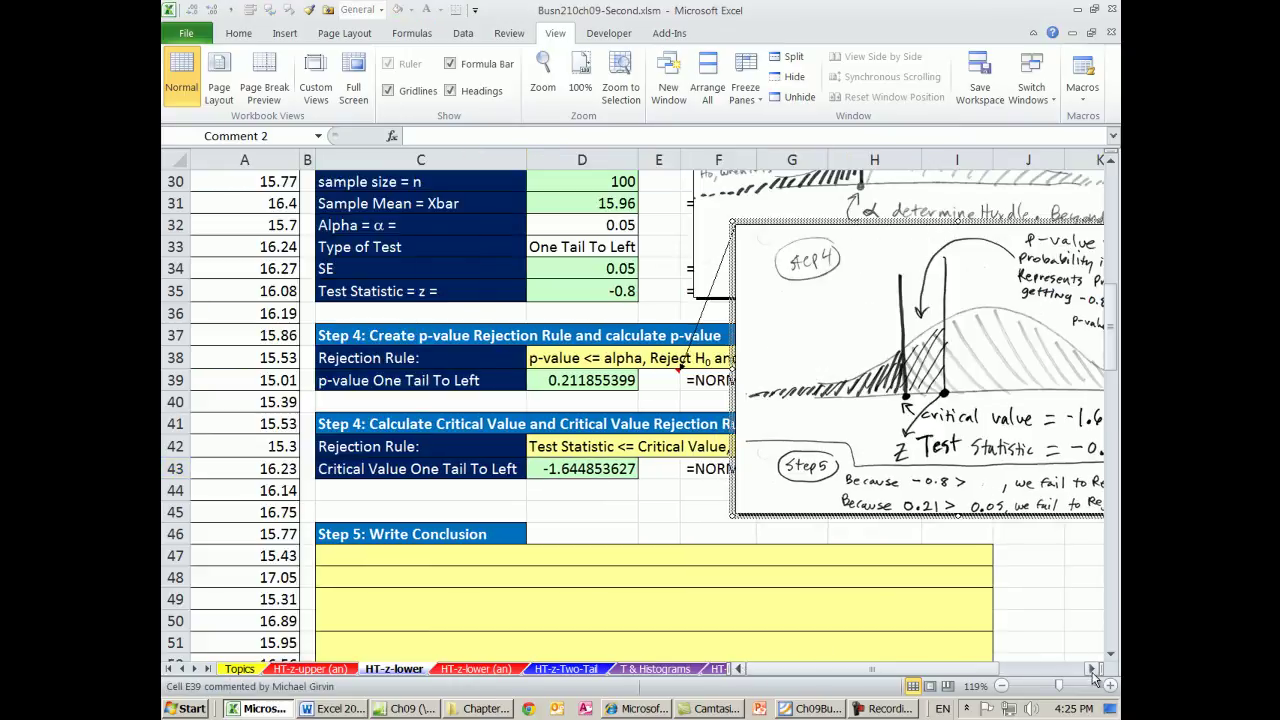
pyautogui.scroll(-2, 942, 626)
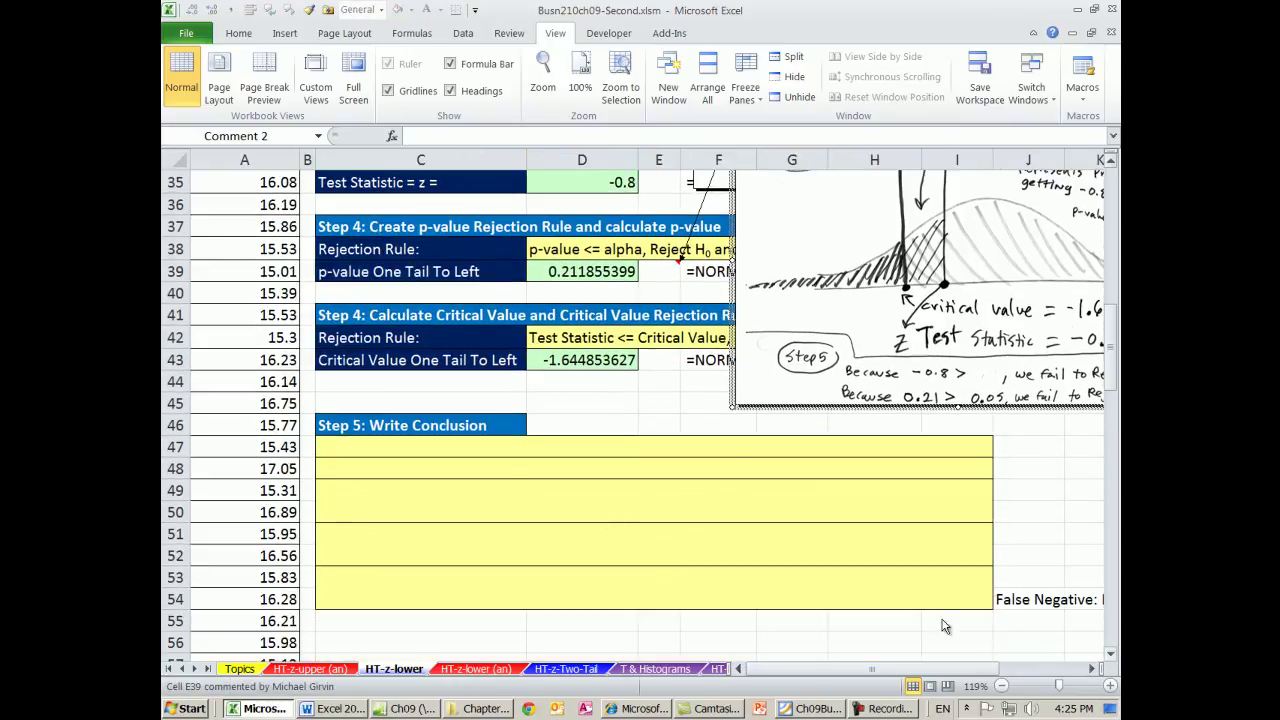
# Enter a period in B47 and B48 to display the p-value and critical value conclusions in Step 5
pyautogui.click(488, 478)
pyautogui.scroll(1, 488, 478)
pyautogui.write('Because our p-value of .21 is bigger than our alpha of .05, we Fail To Reject H0.')
pyautogui.press('Return')
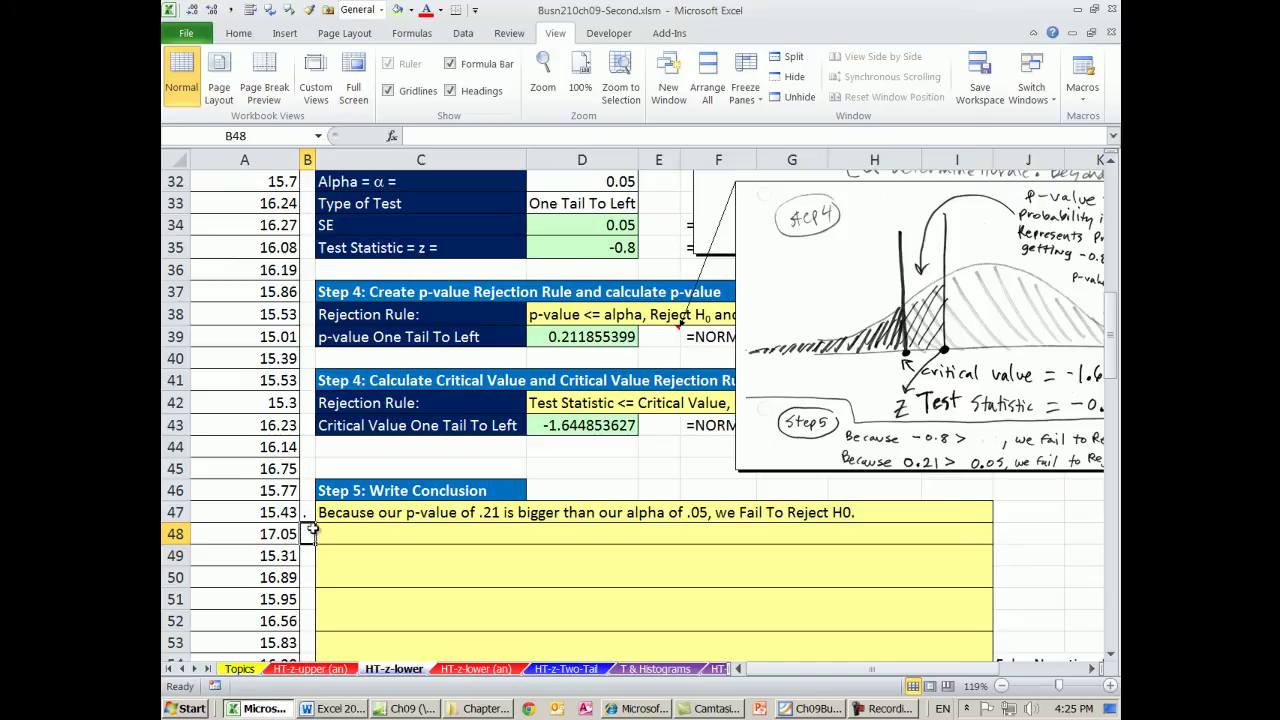
pyautogui.hotkey('ctrl', 'v')
pyautogui.press('Return')
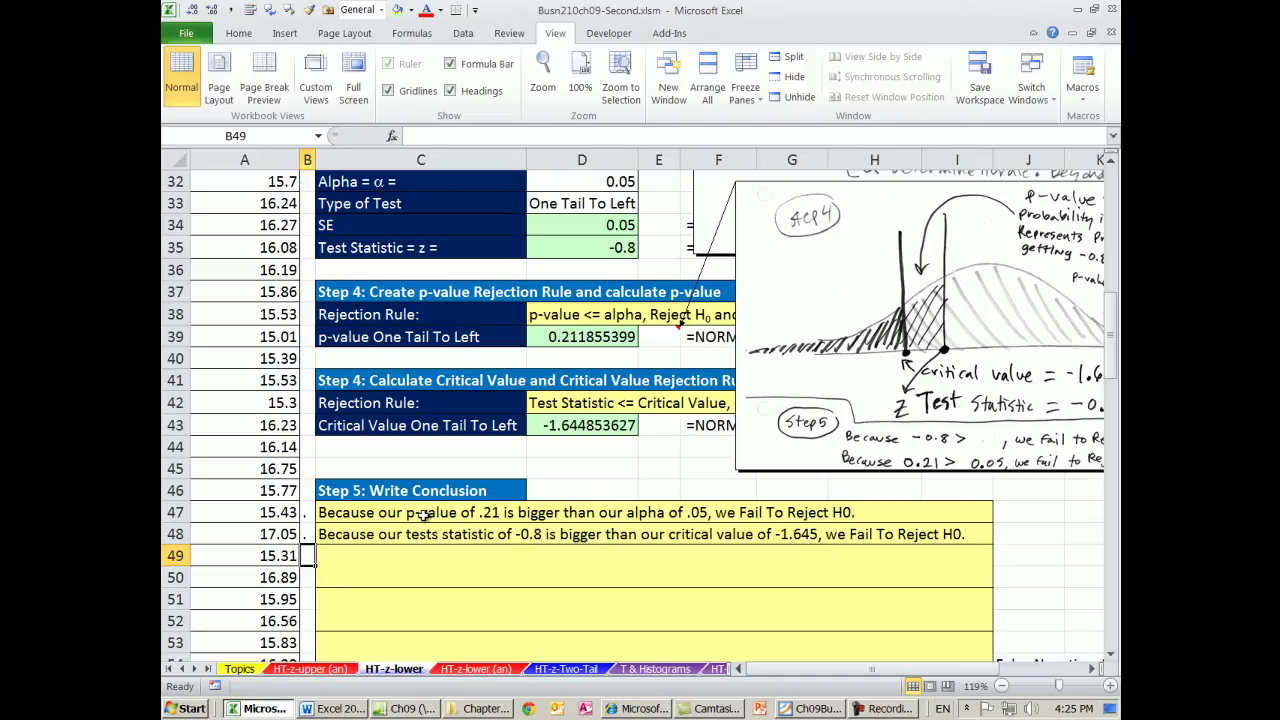
# Enter a period in B49, B51 and B53 to display the sample evidence, alpha significance and Type 2 error conclusions
pyautogui.write('.')
pyautogui.press('Return')
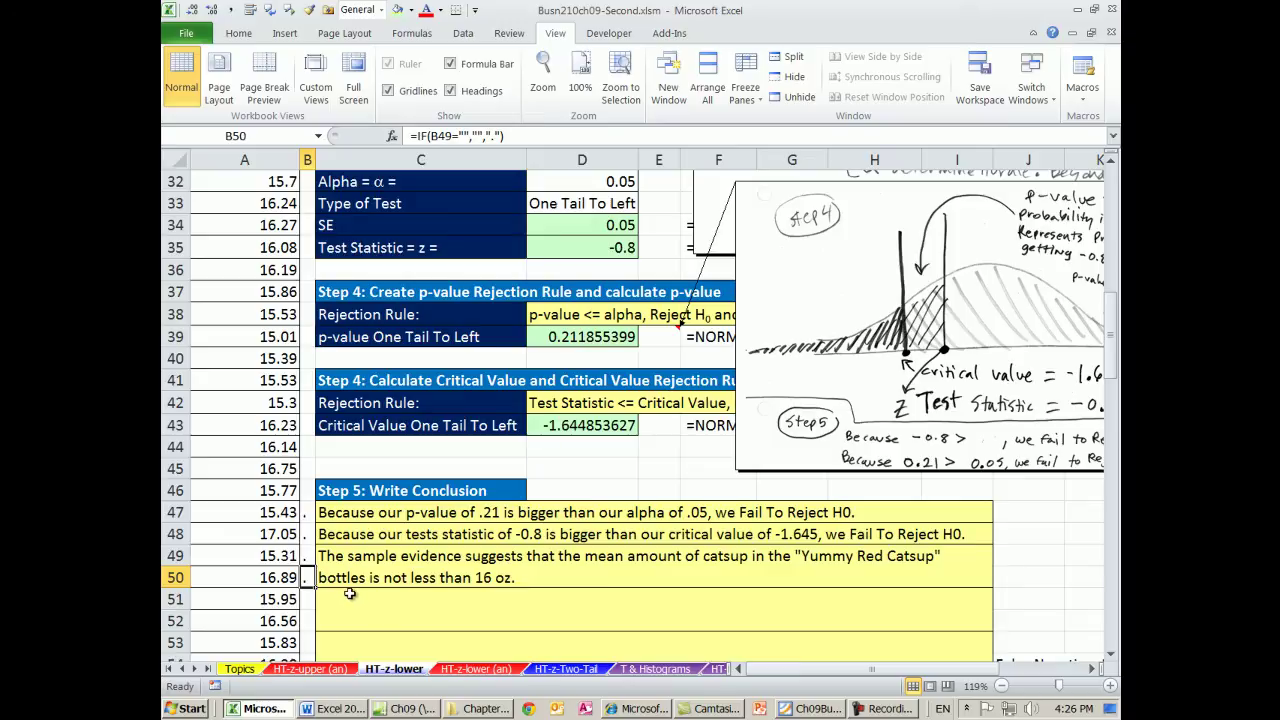
pyautogui.press('Down')
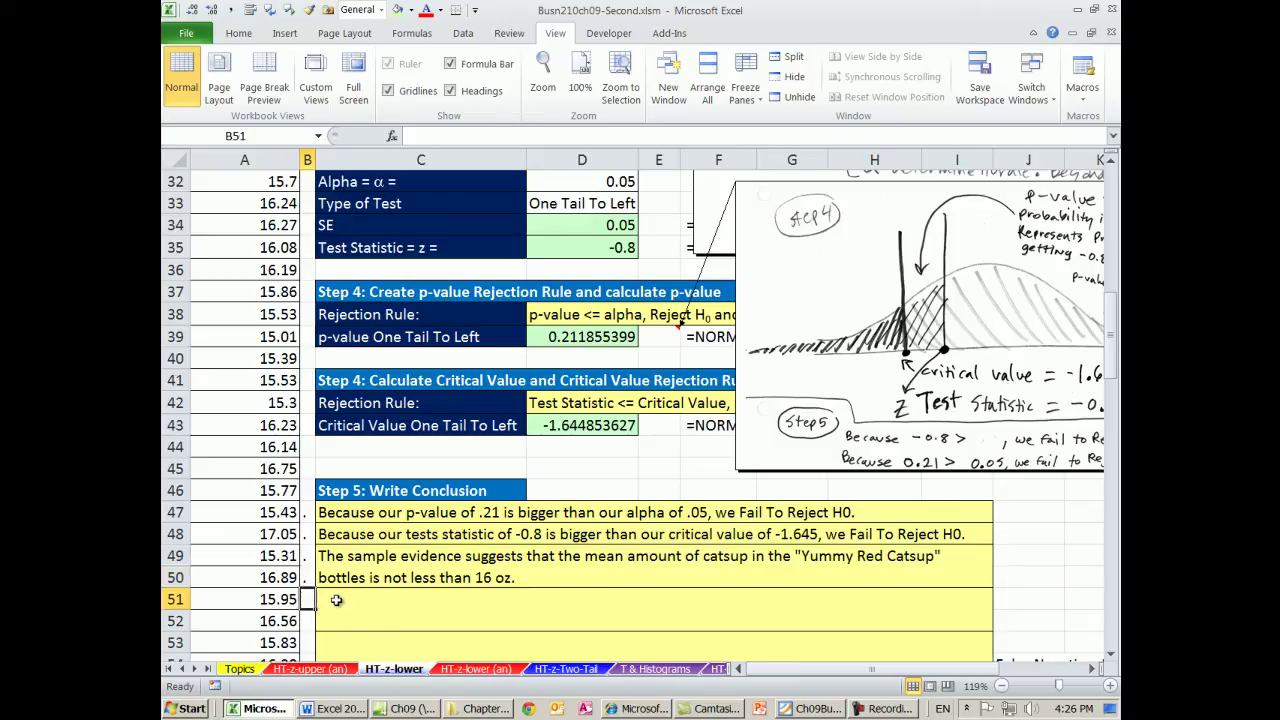
pyautogui.write('.')
pyautogui.press('Return')
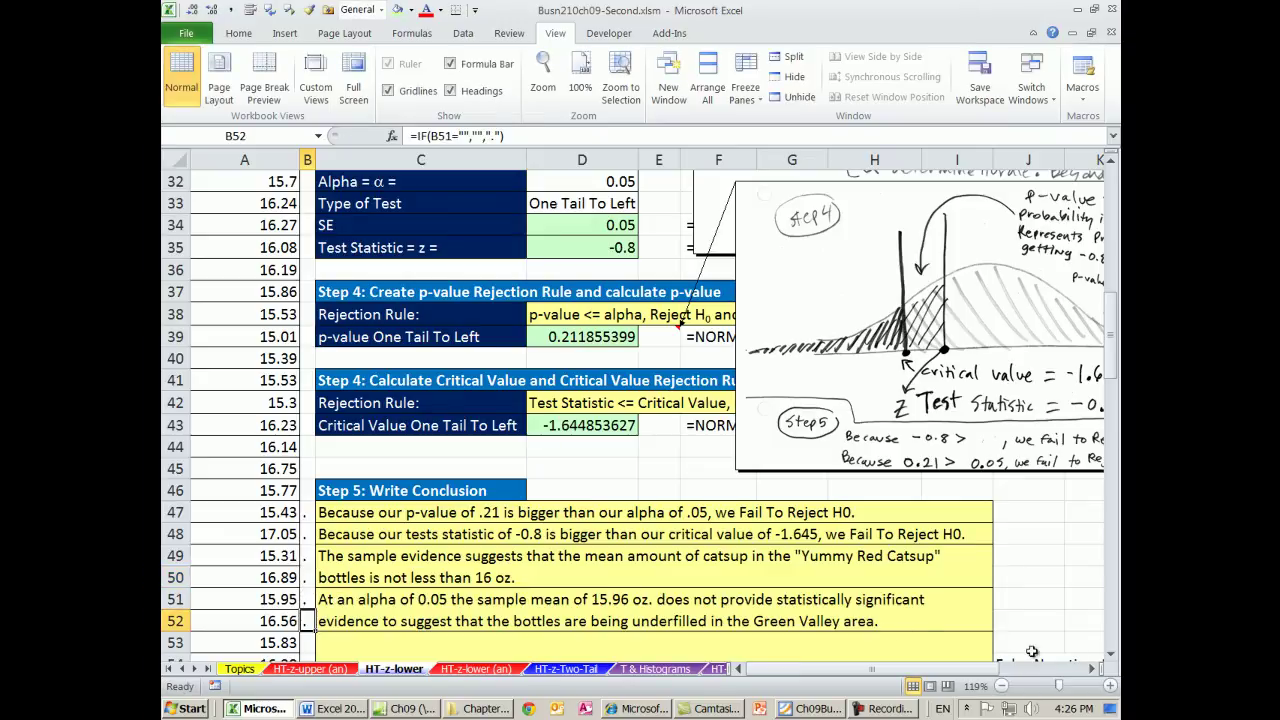
pyautogui.click(1109, 655)
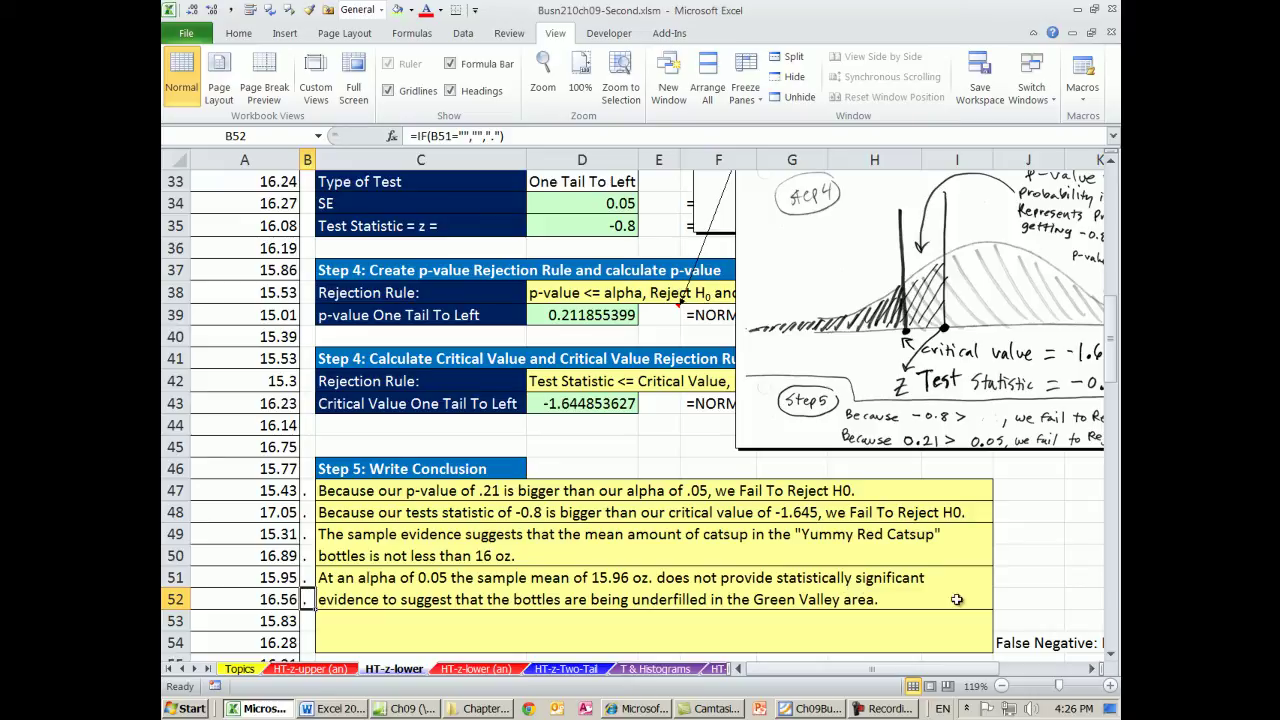
pyautogui.click(308, 622)
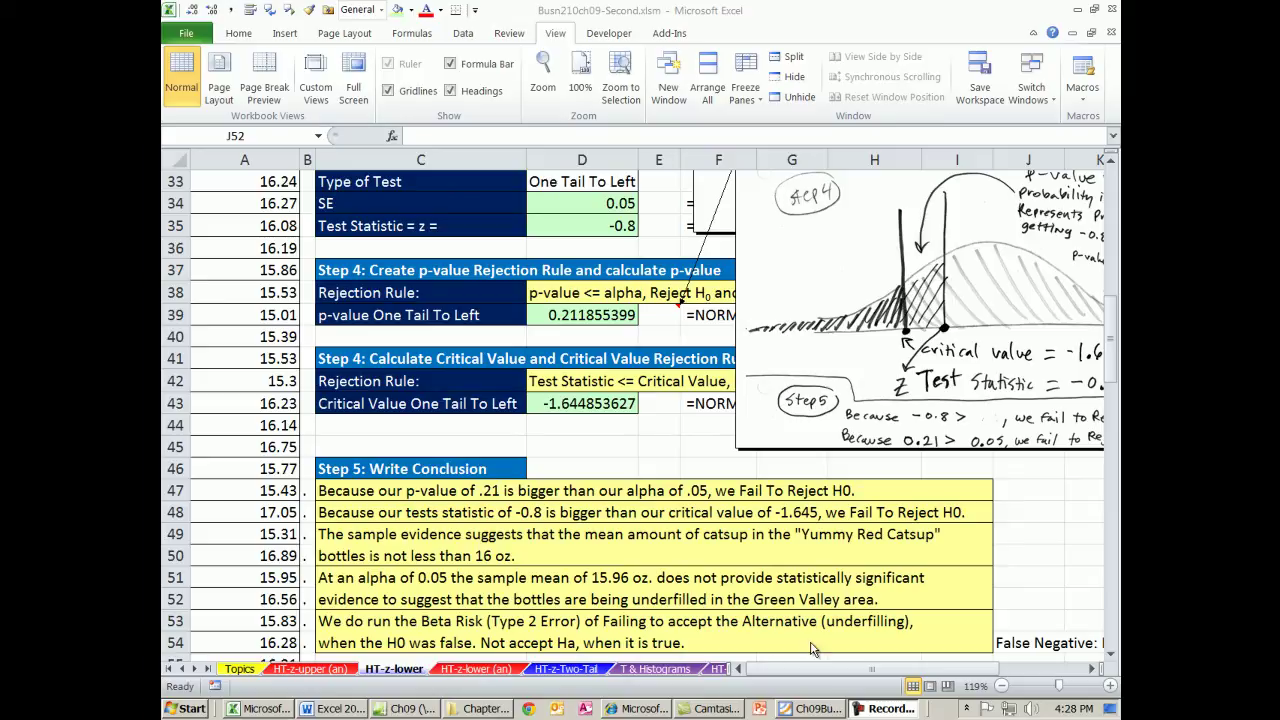
pyautogui.click(596, 445)
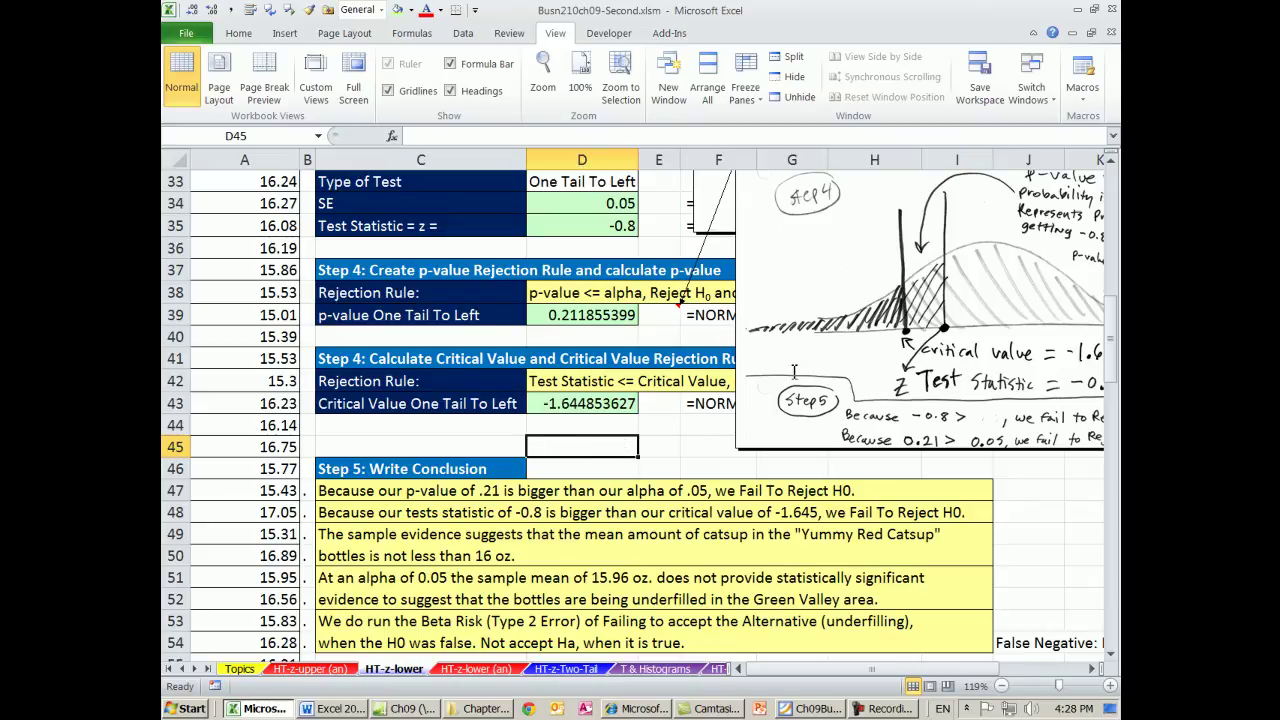
pyautogui.click(1110, 167)
pyautogui.click(1110, 167)
pyautogui.click(1110, 167)
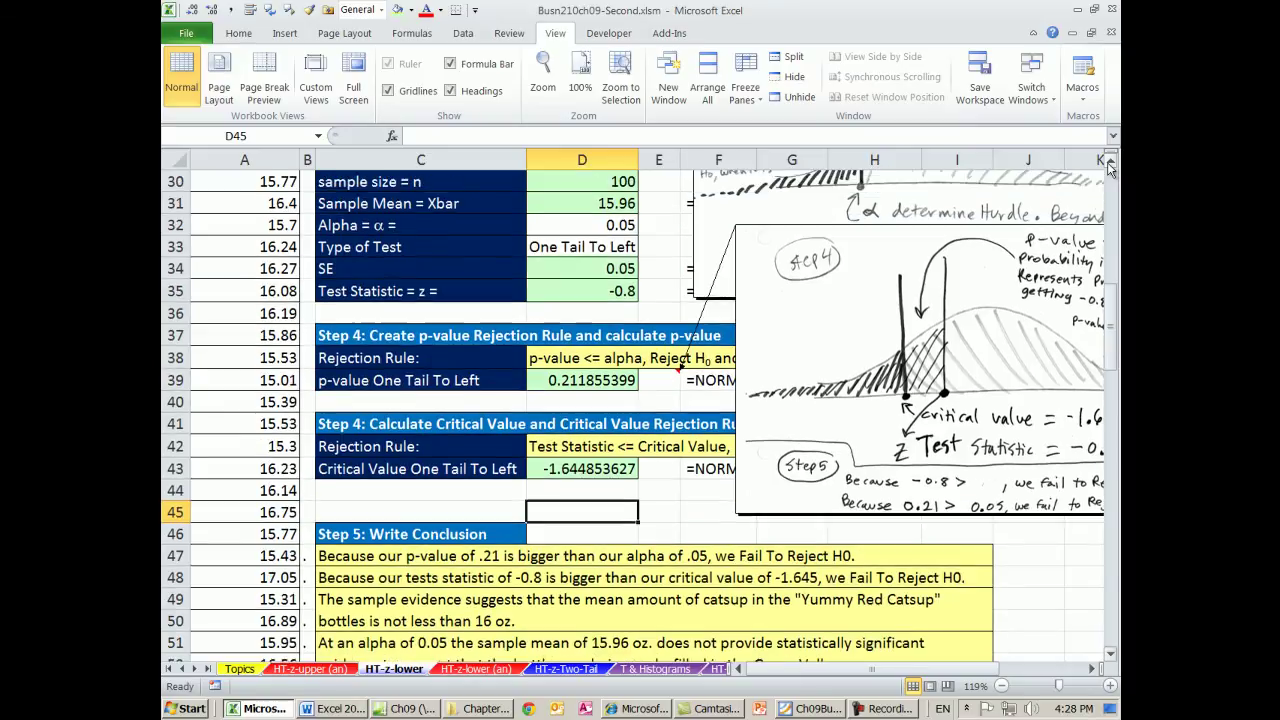